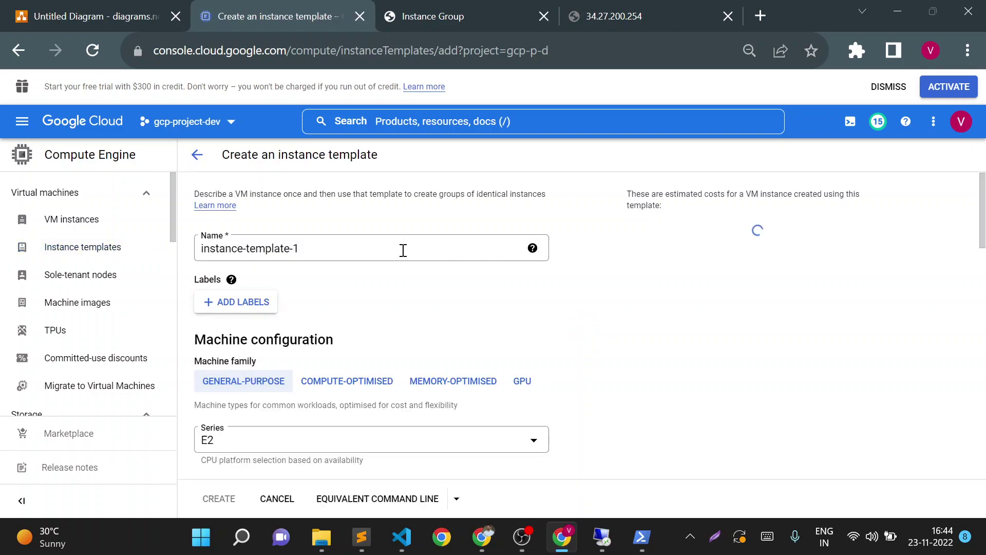
Name the new instance template webapp-1
left_click(403, 250)
key("ctrl+a")
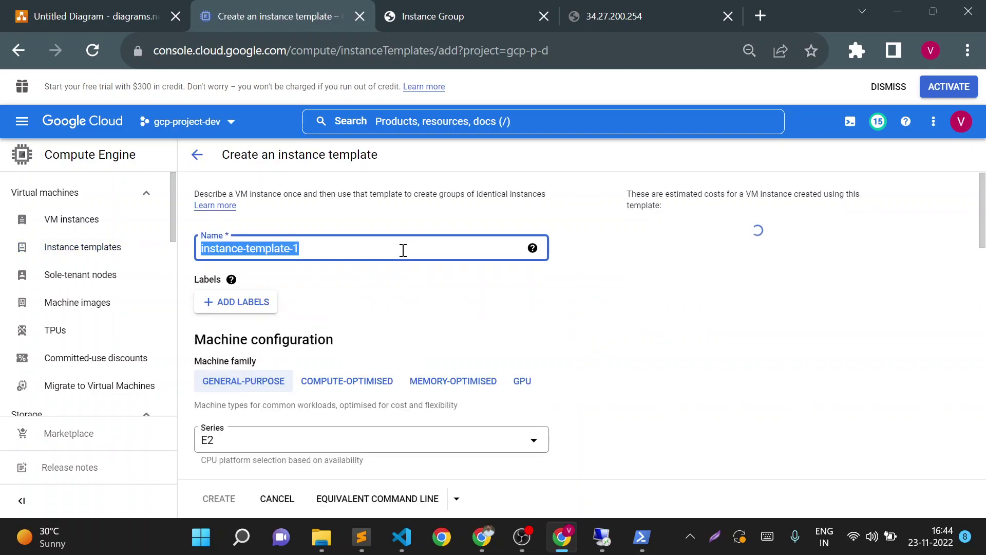
type("webapp")
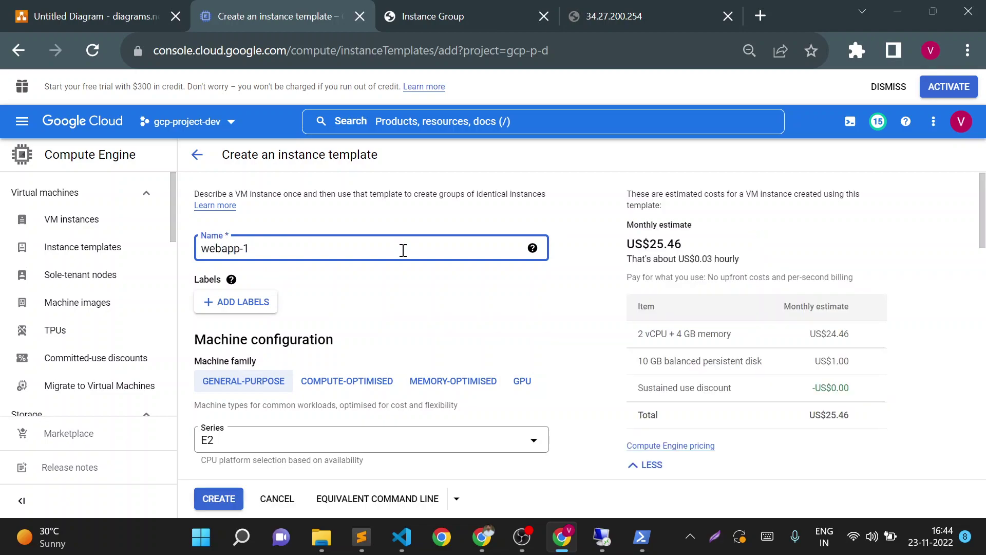
In the advanced networking options, set the default network interface's network to application-vpc
left_click_drag(982, 241, 974, 513)
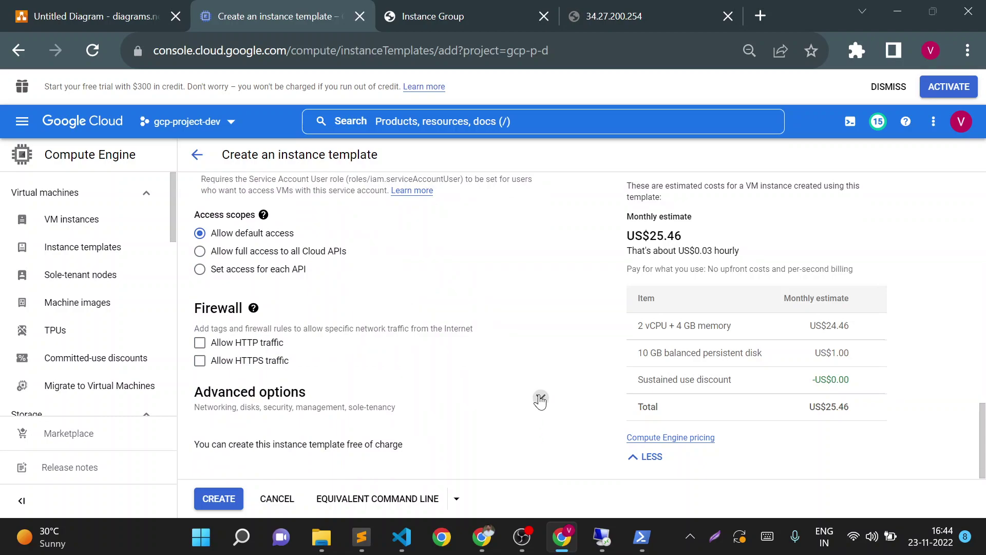
left_click(540, 399)
left_click_drag(983, 387, 985, 457)
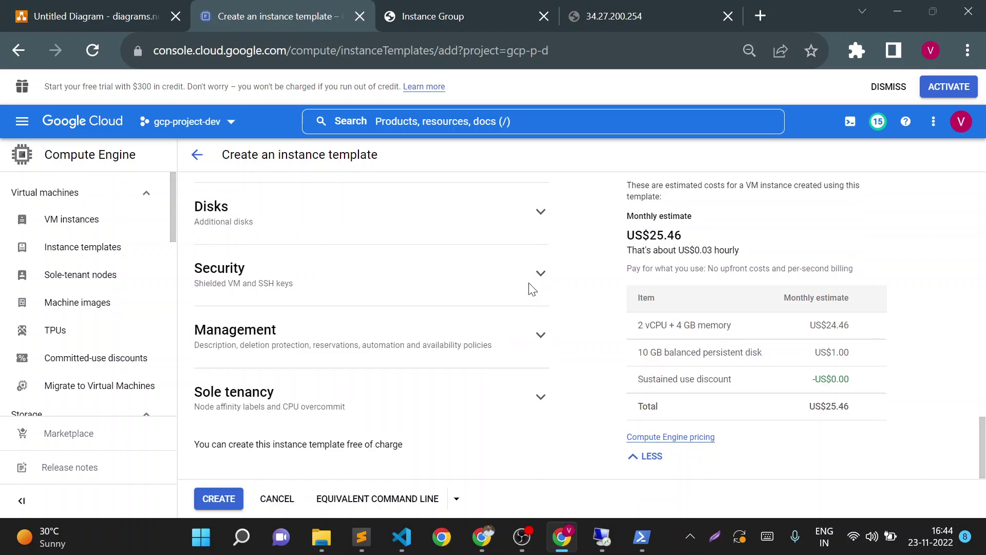
left_click_drag(984, 442, 984, 411)
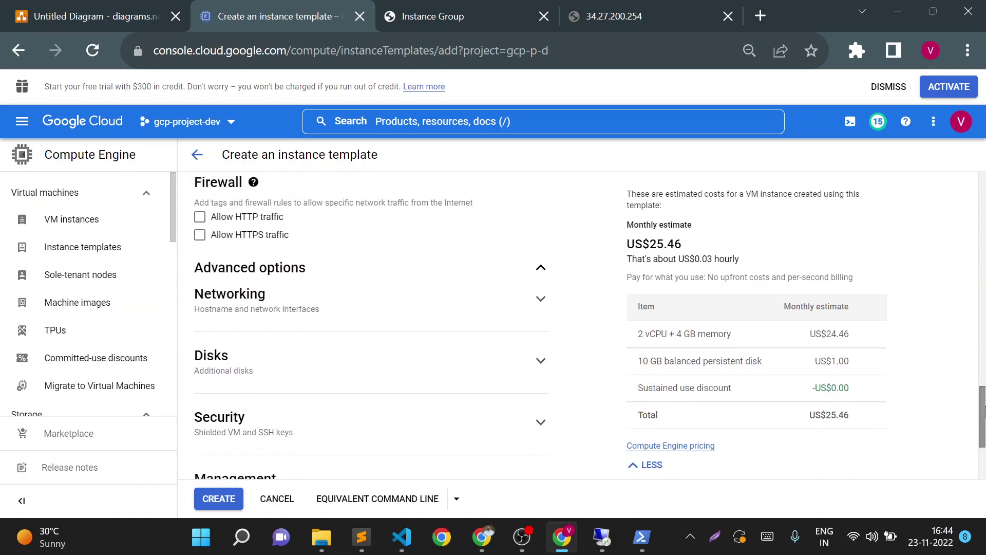
left_click(542, 300)
left_click_drag(984, 368, 985, 426)
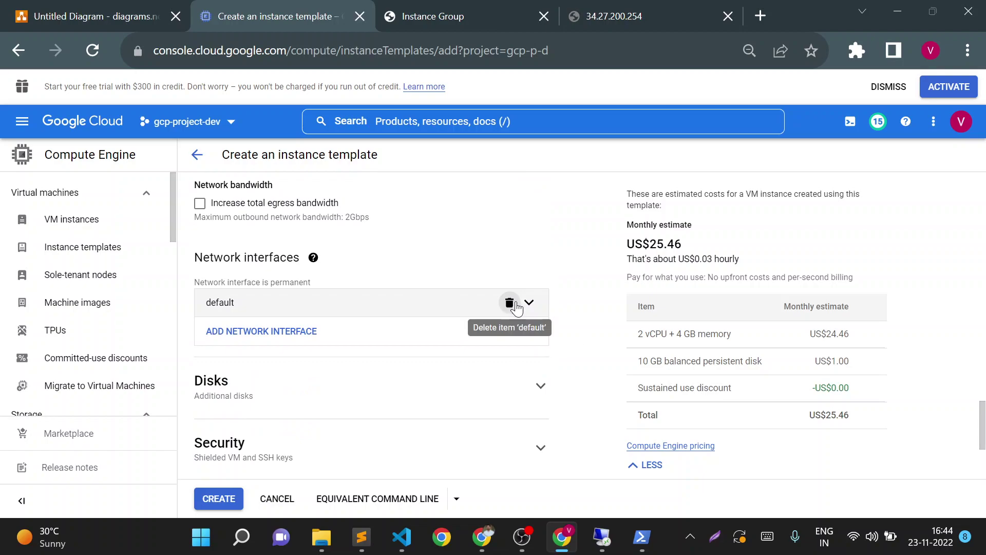
left_click(529, 303)
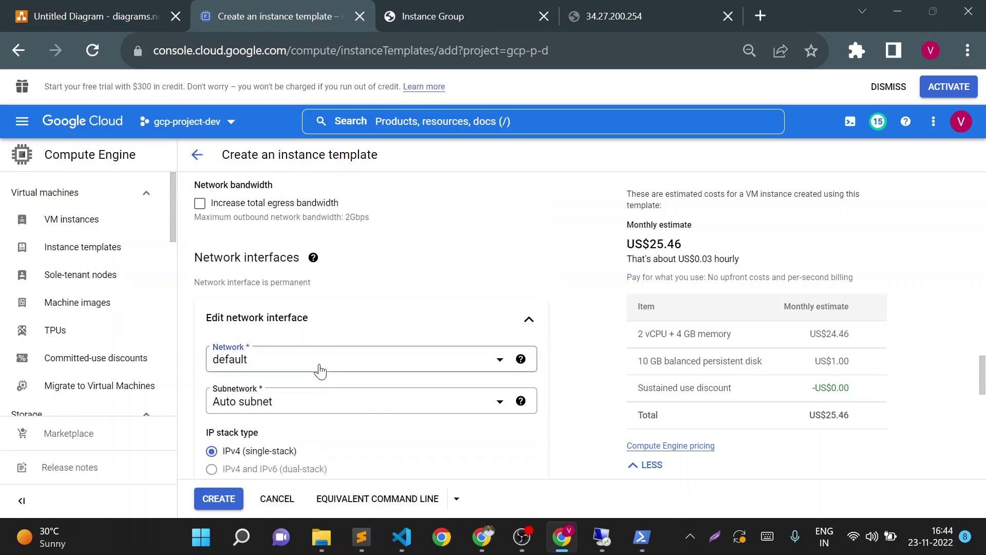
left_click(319, 368)
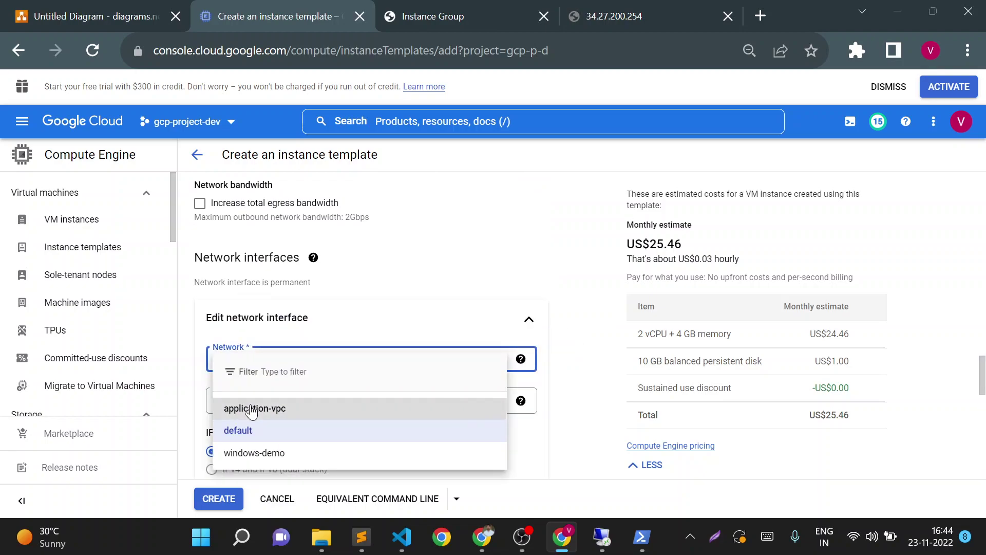
left_click(253, 409)
Open the template's advanced Management settings and place the cursor in the startup script field
left_click_drag(984, 392, 984, 480)
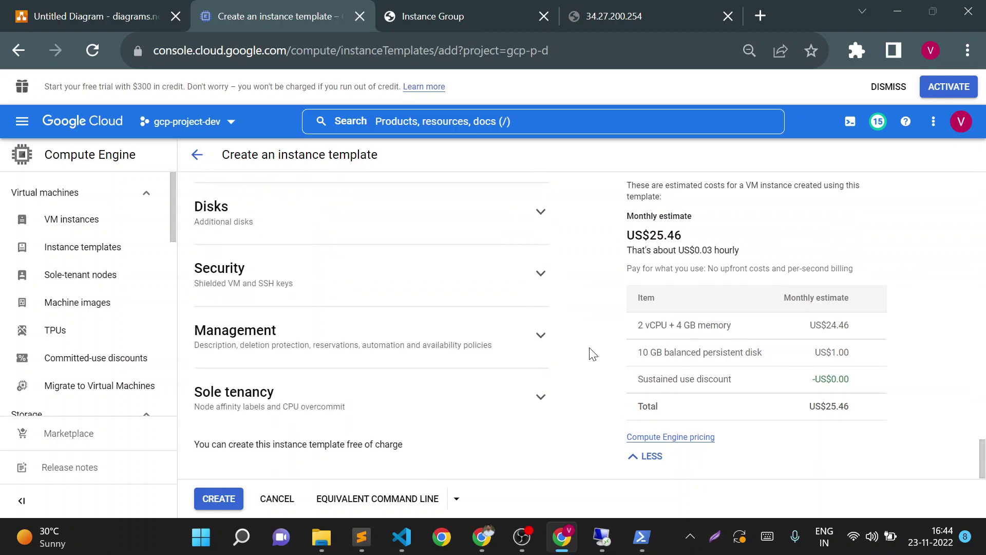
left_click(541, 337)
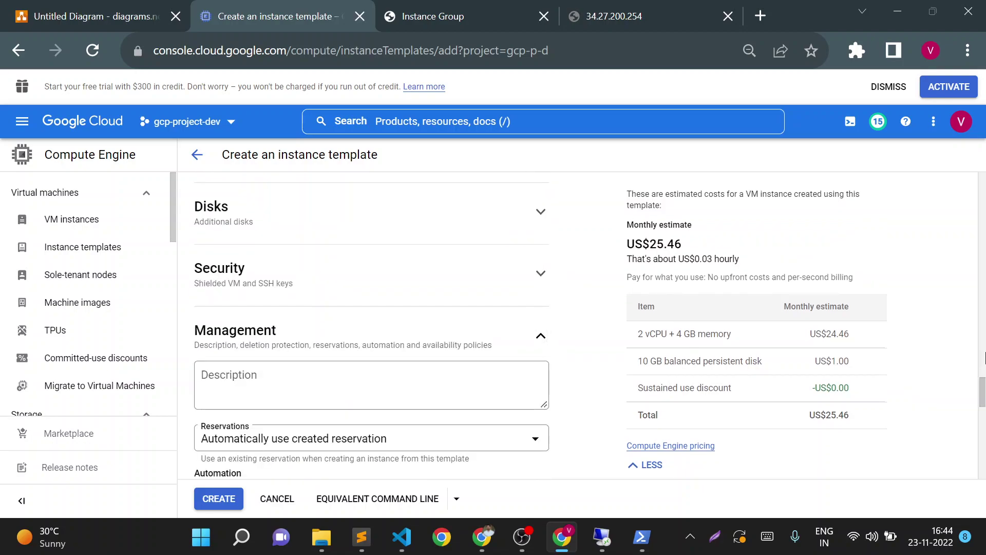
left_click_drag(984, 394, 984, 412)
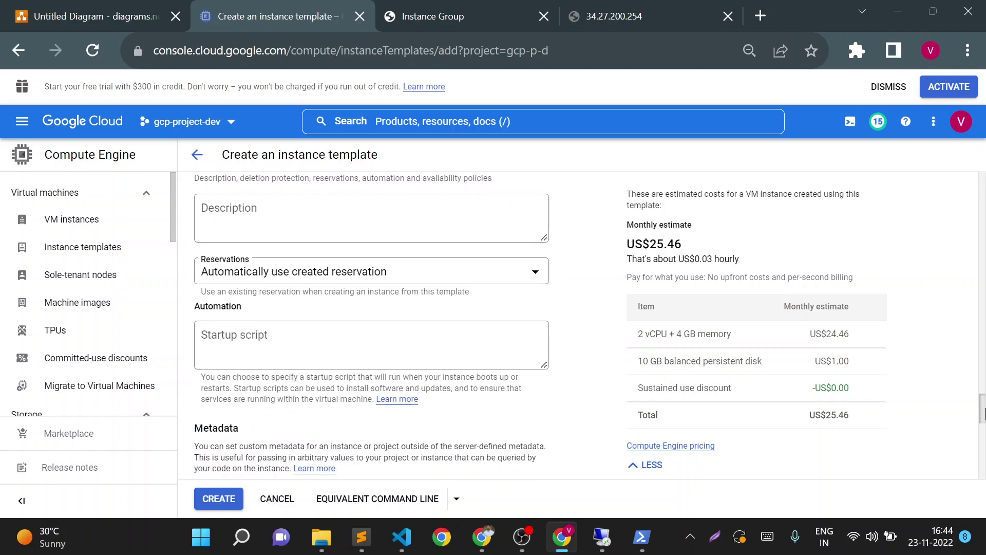
left_click(366, 353)
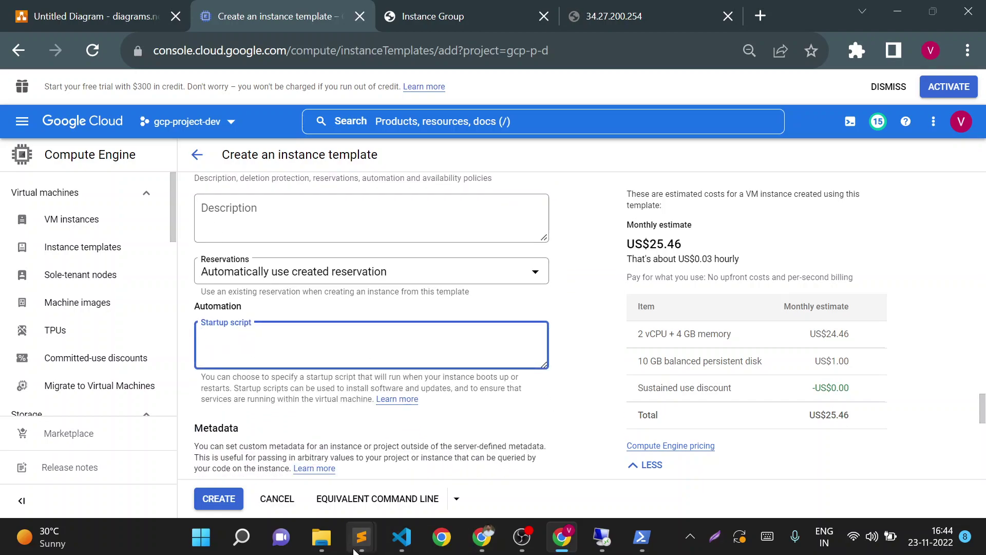
Switch to gcp.txt in Sublime Text and copy the script lines from the apache2 install command through the index.html echo command
mouse_move(356, 551)
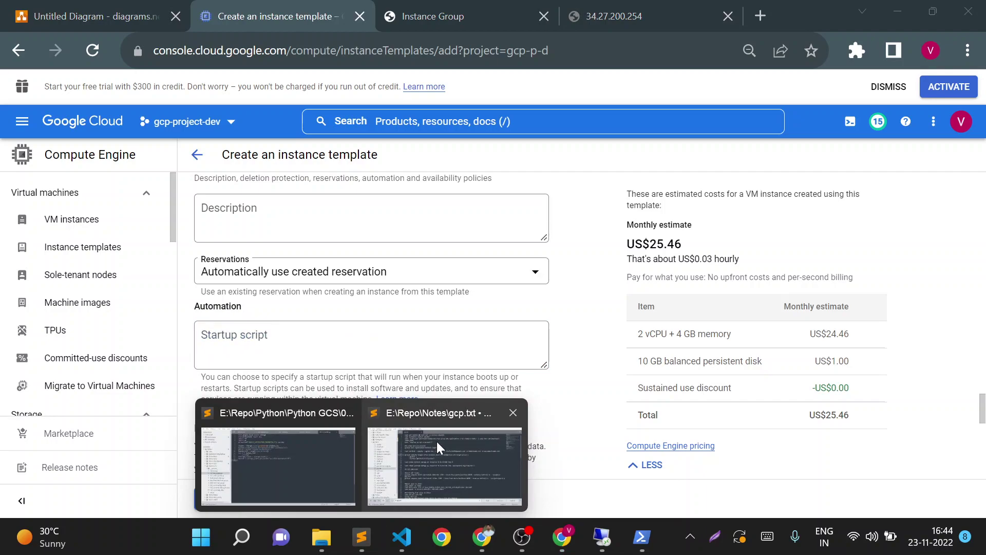
left_click(437, 442)
left_click_drag(307, 103, 230, 83)
left_click(301, 105)
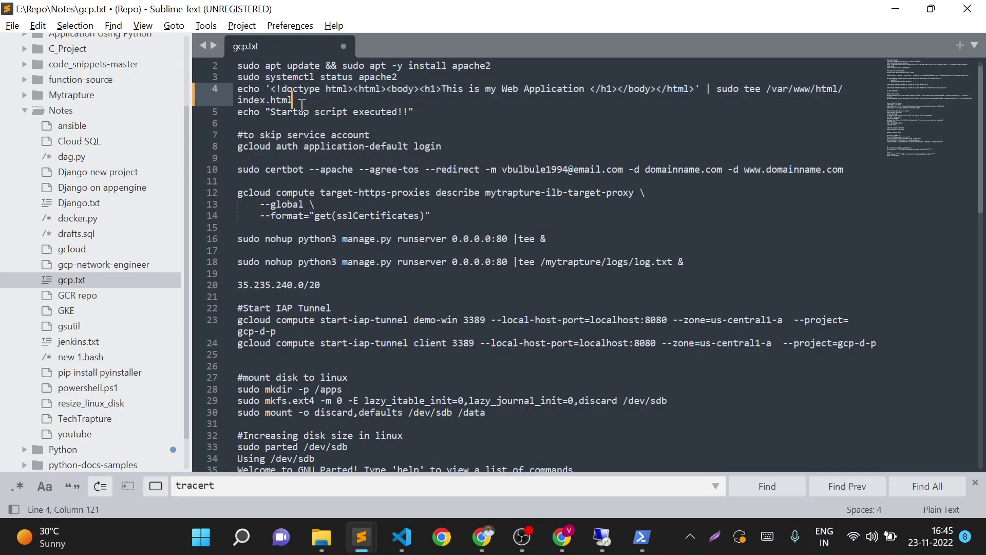
left_click(253, 77, "shift")
left_click(242, 67, "shift")
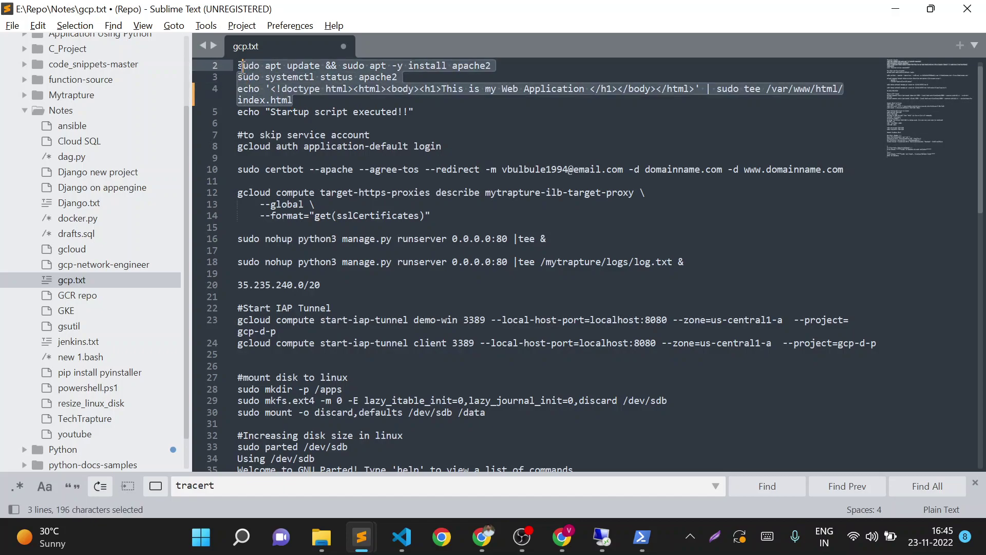
right_click(248, 71)
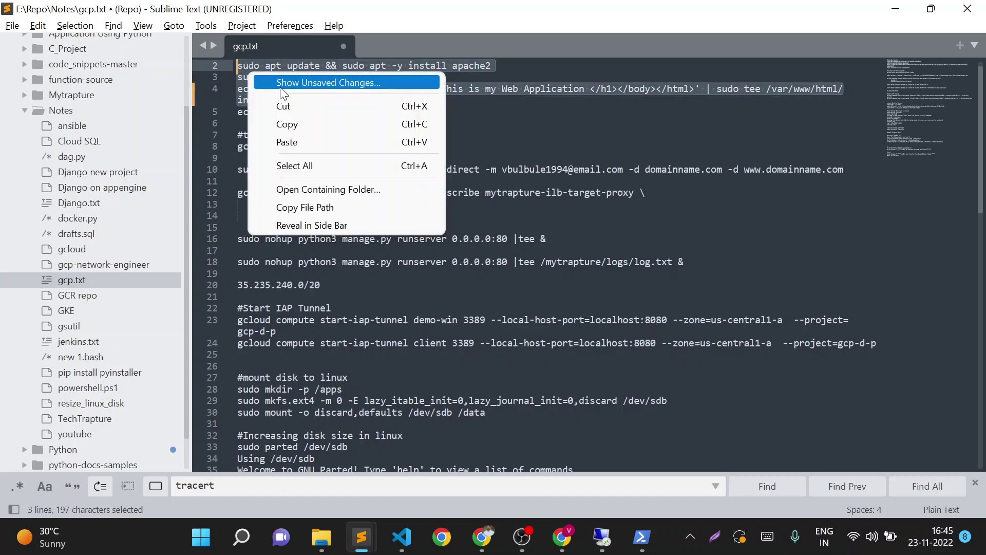
left_click(304, 121)
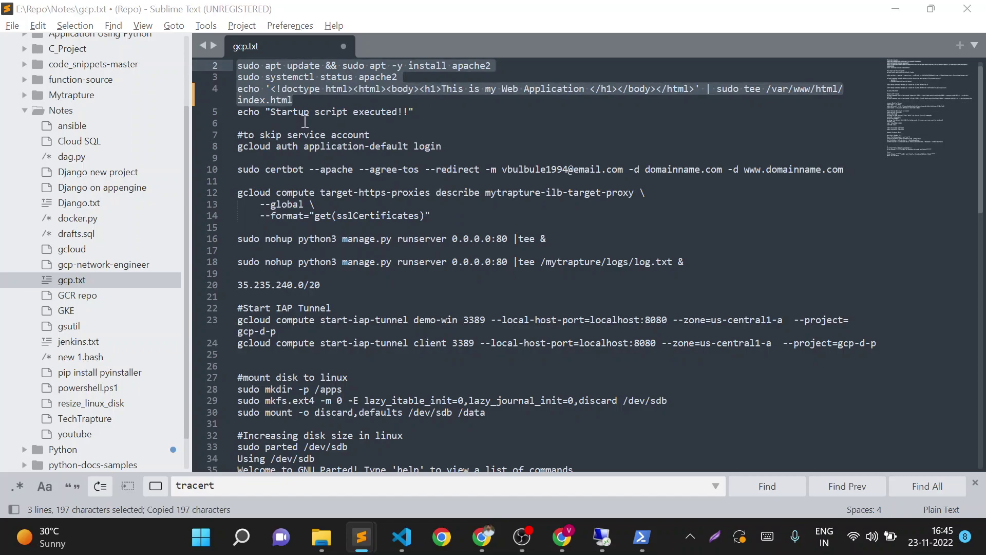
Return to the template form in Chrome, paste the copied commands as the startup script, and submit the template for creation
key("alt+Tab")
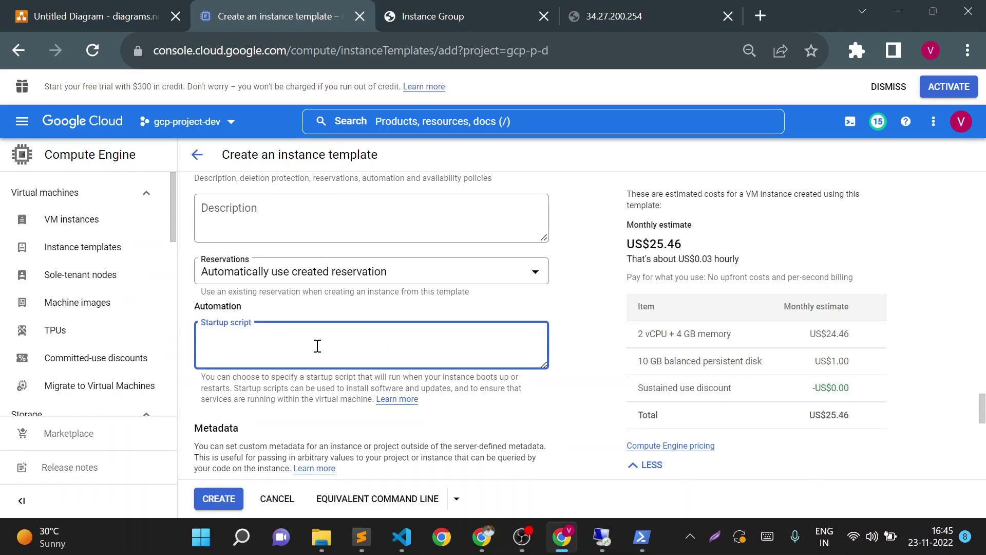
key("ctrl+v")
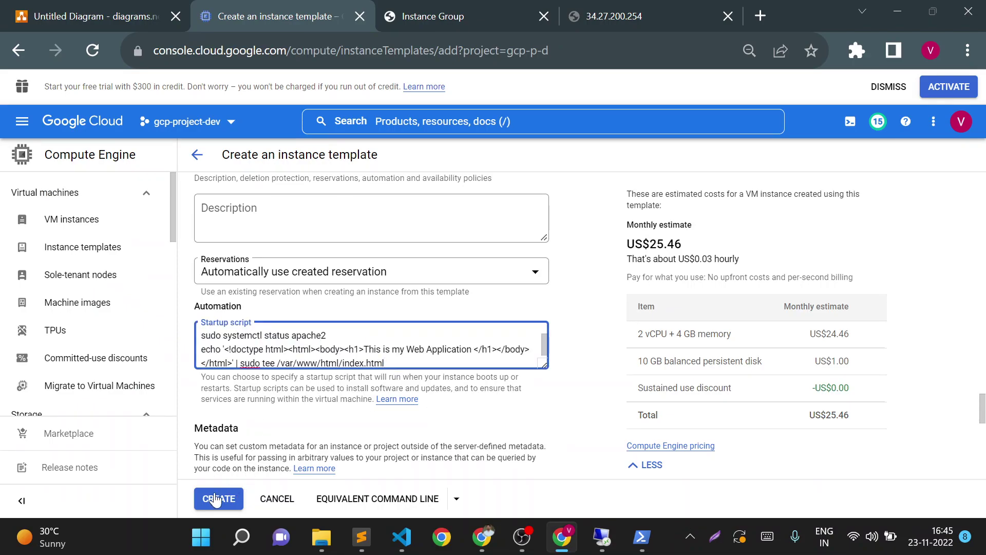
scroll(982, 405, "down", 1)
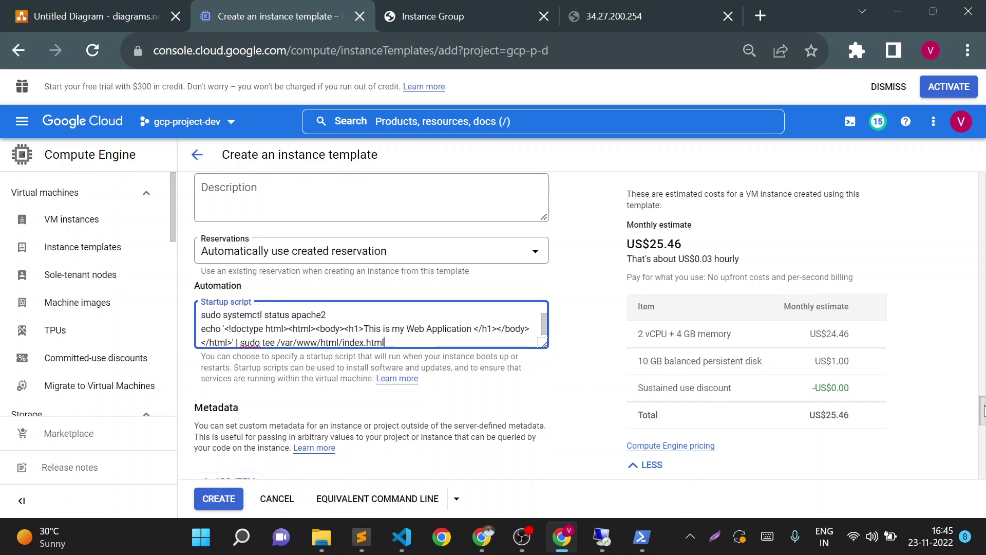
triple_click(335, 277)
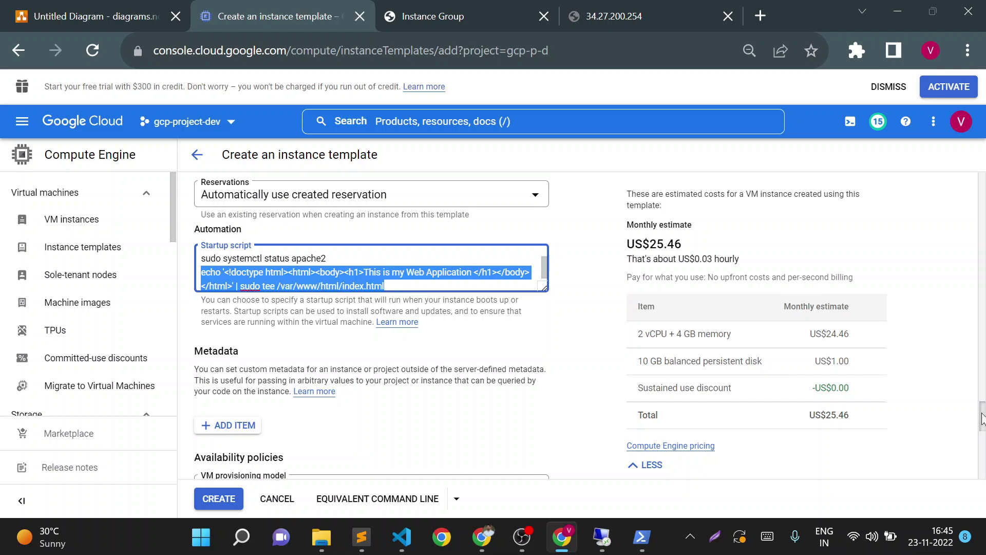
left_click_drag(982, 416, 983, 466)
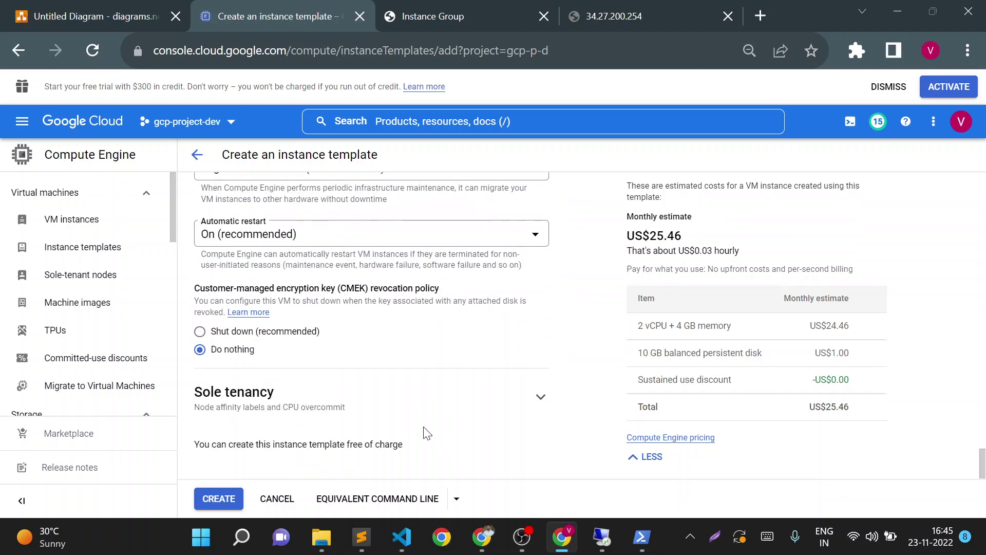
left_click(232, 497)
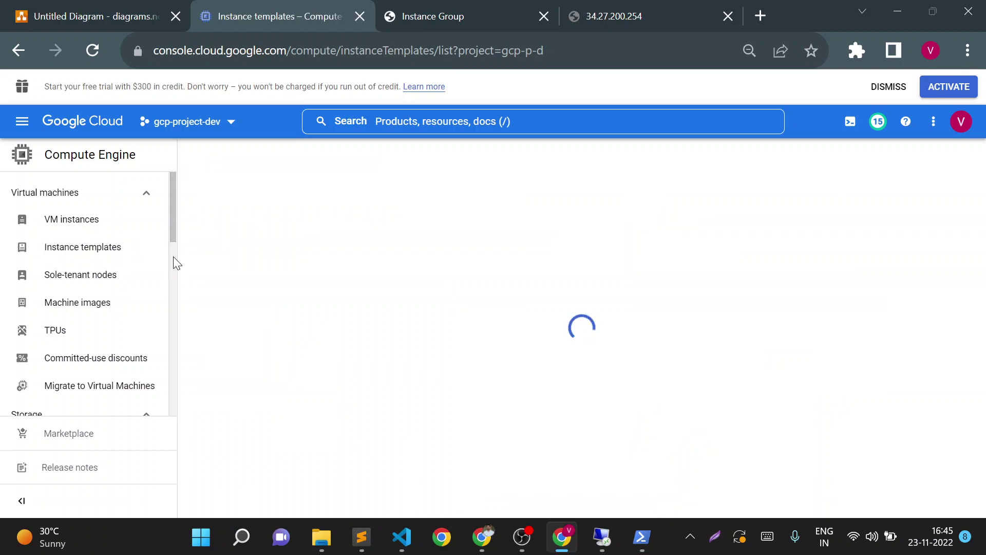
Go to the instance groups page and read the notification about creating the webapp-1 template
scroll(174, 257, "down", 4)
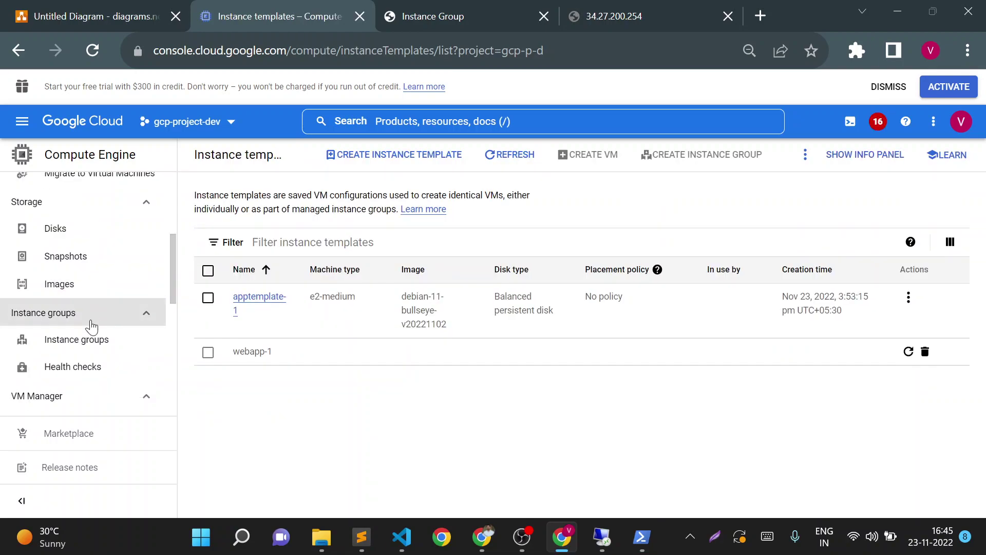
left_click(87, 347)
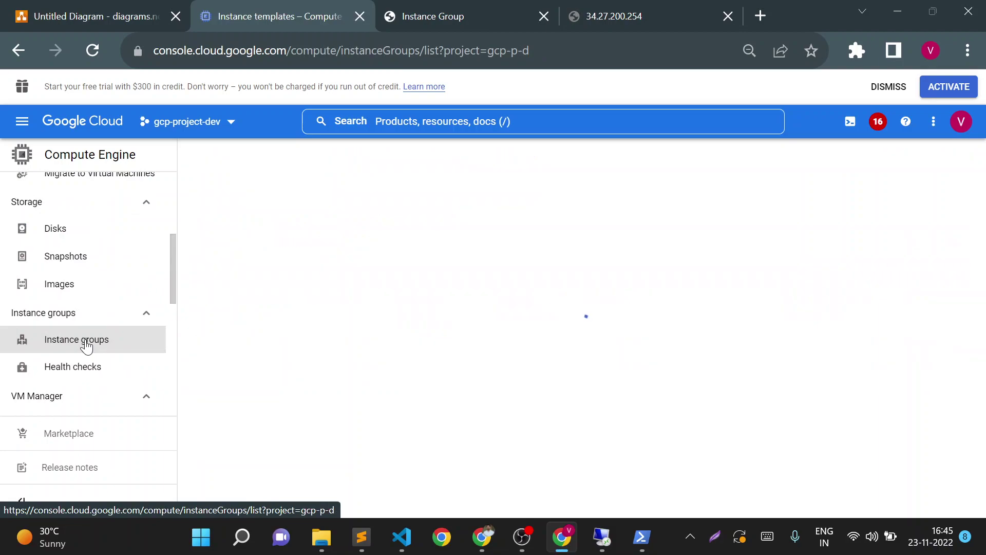
left_click(876, 123)
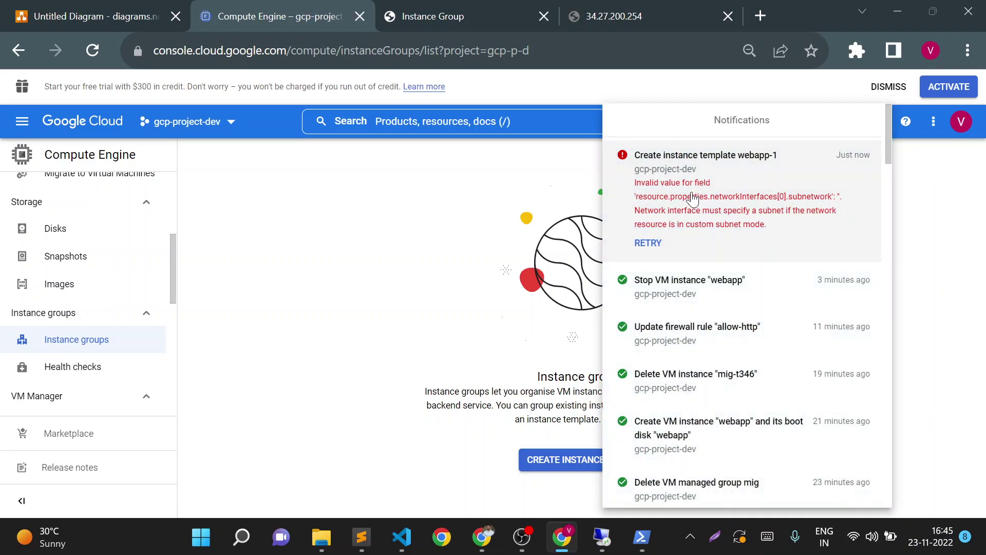
left_click(66, 237)
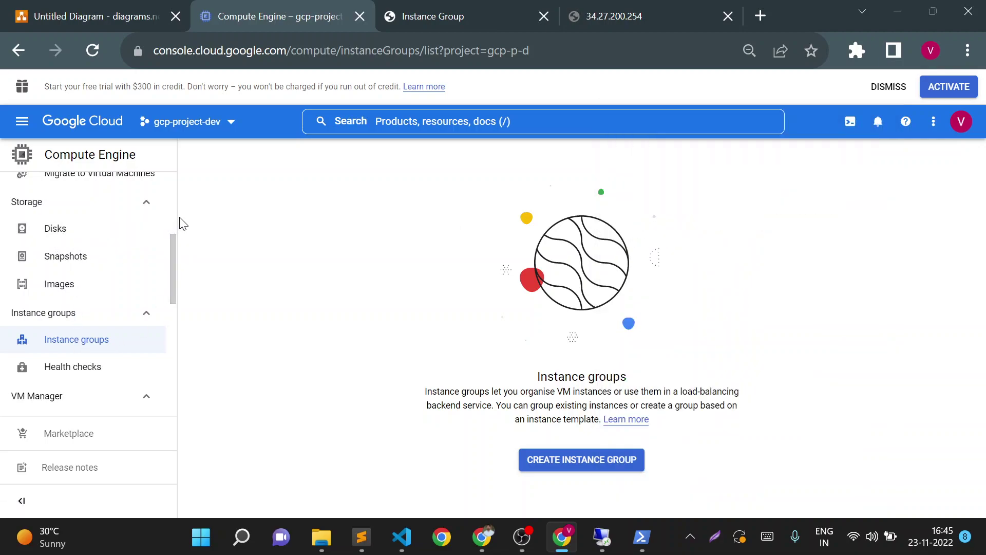
Delete the instance template apptemplate-1 from the instance templates list, confirming with "delete"
scroll(174, 210, "up", 4)
left_click(81, 253)
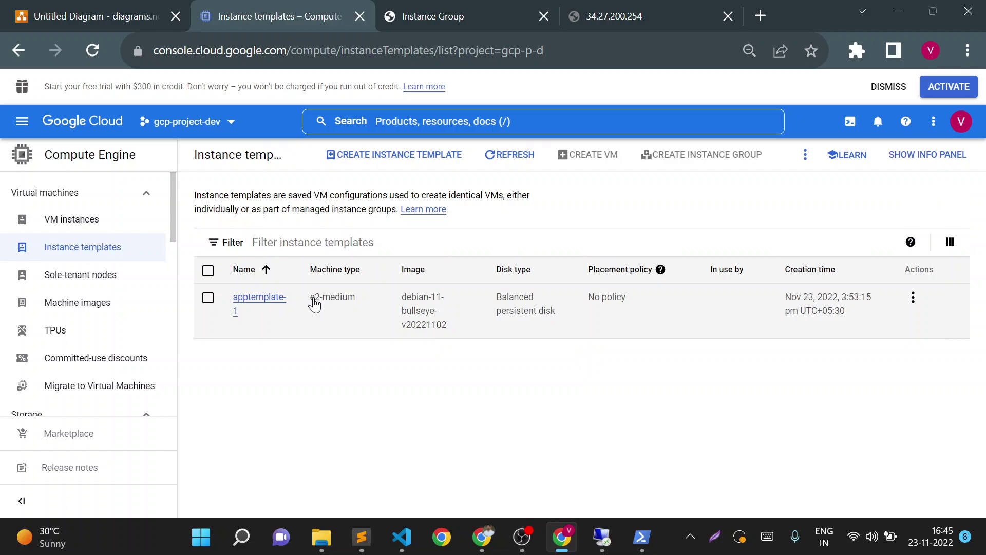
left_click(915, 298)
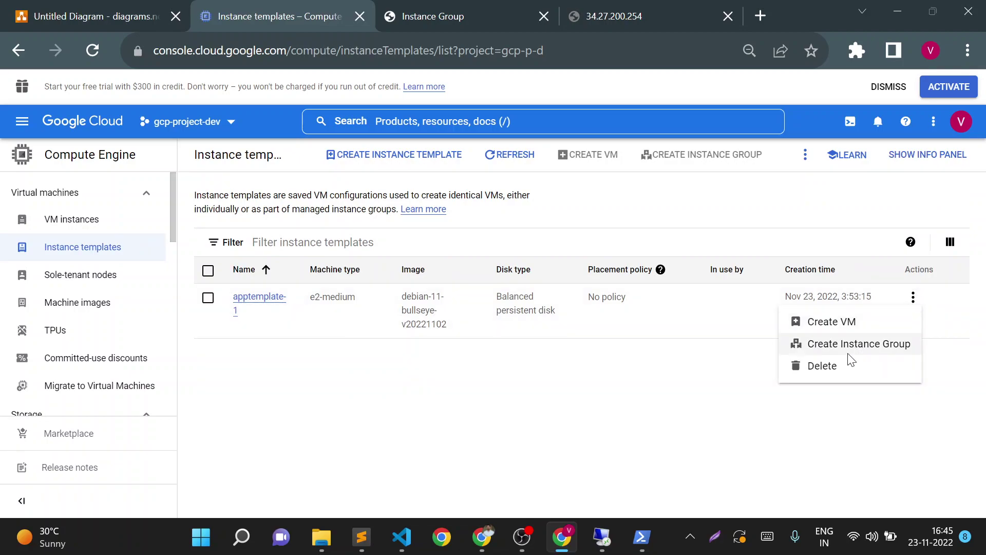
left_click(827, 371)
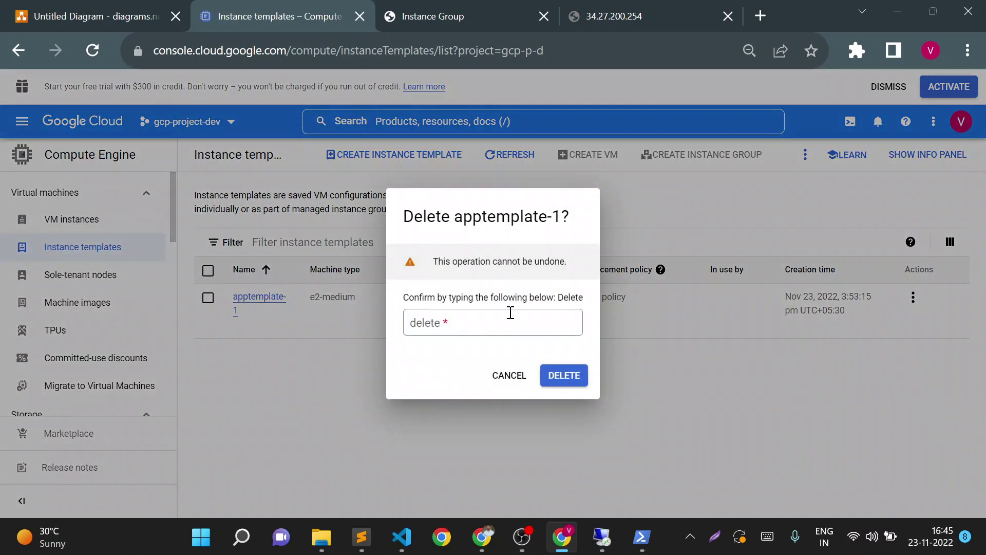
left_click(511, 314)
type("delete")
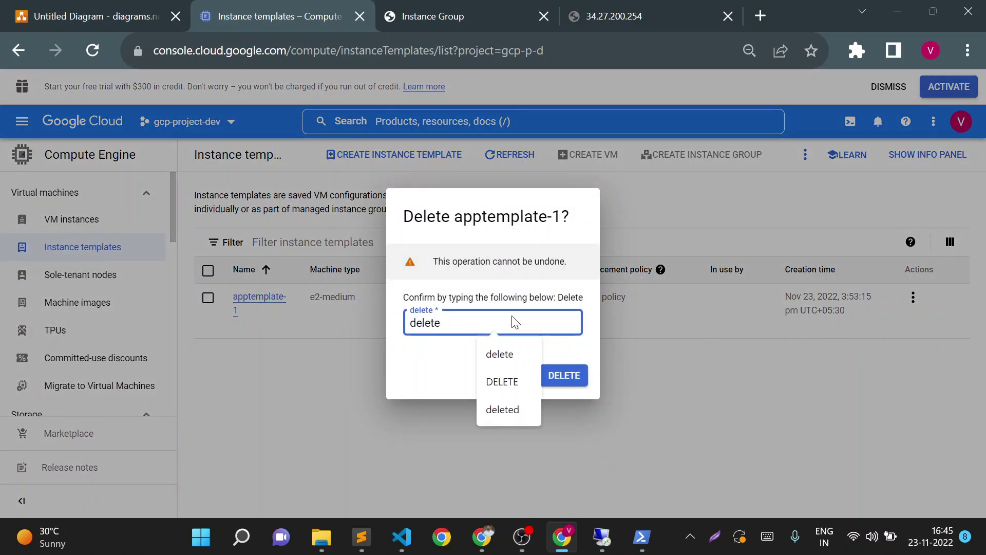
left_click(565, 375)
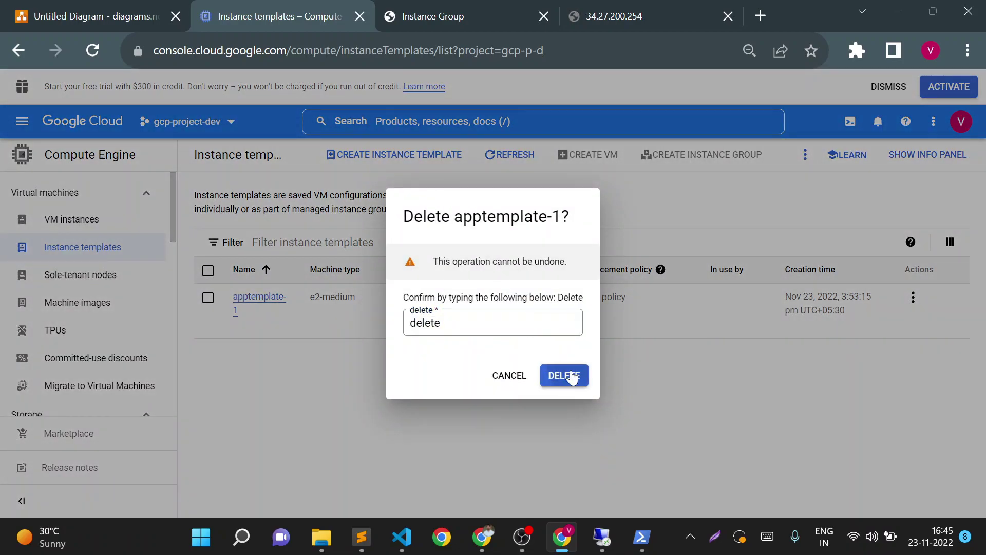
Start a new instance template and name it webapp
left_click(377, 159)
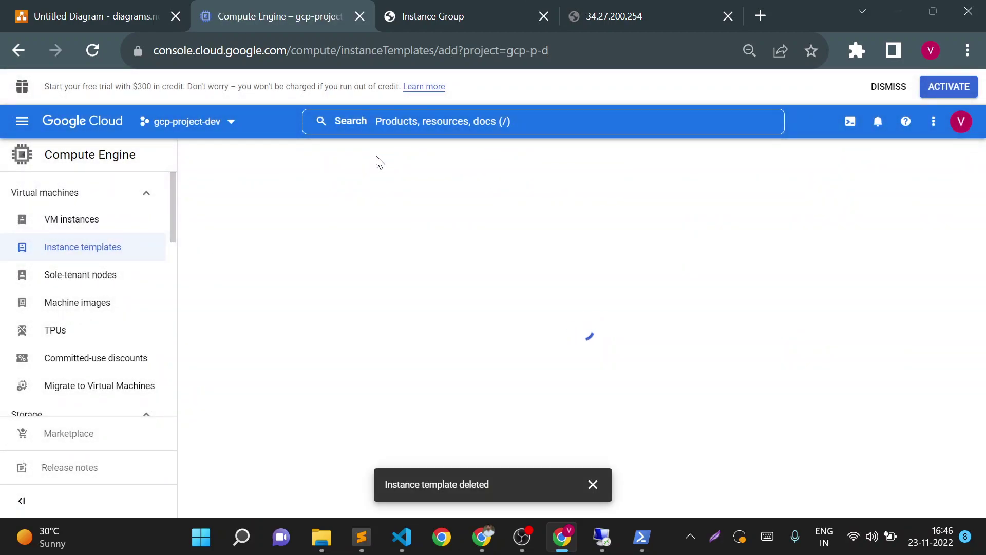
left_click(593, 484)
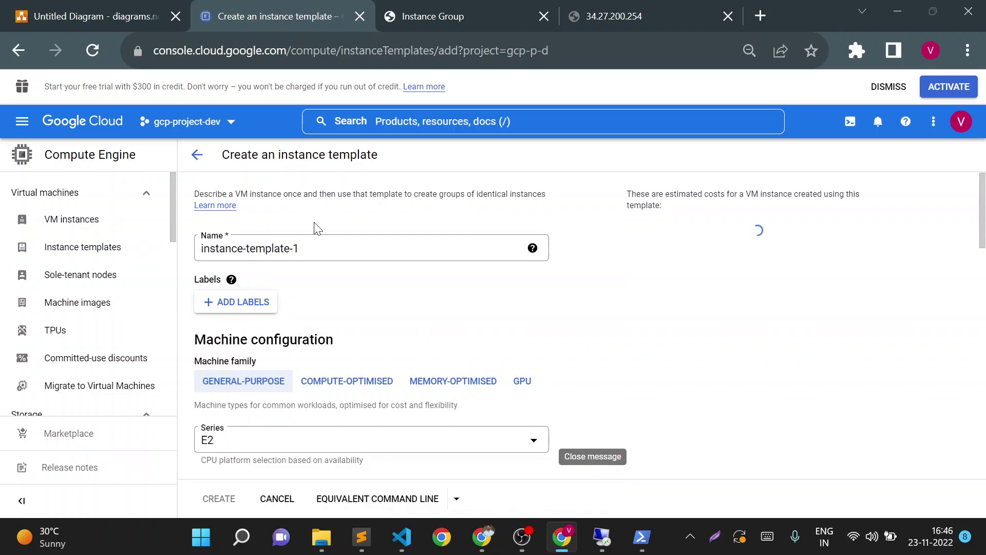
left_click(318, 248)
key("ctrl+a")
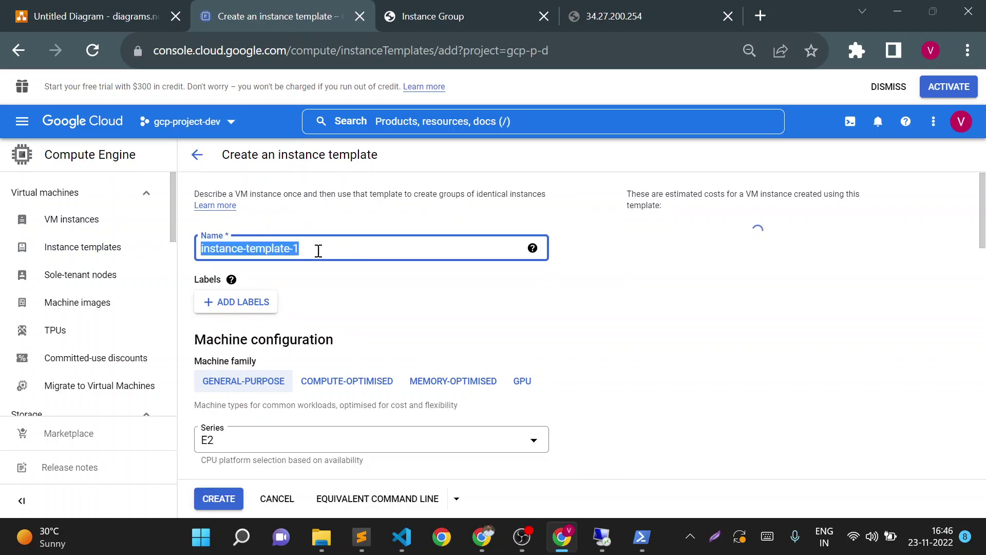
type("webapp-1")
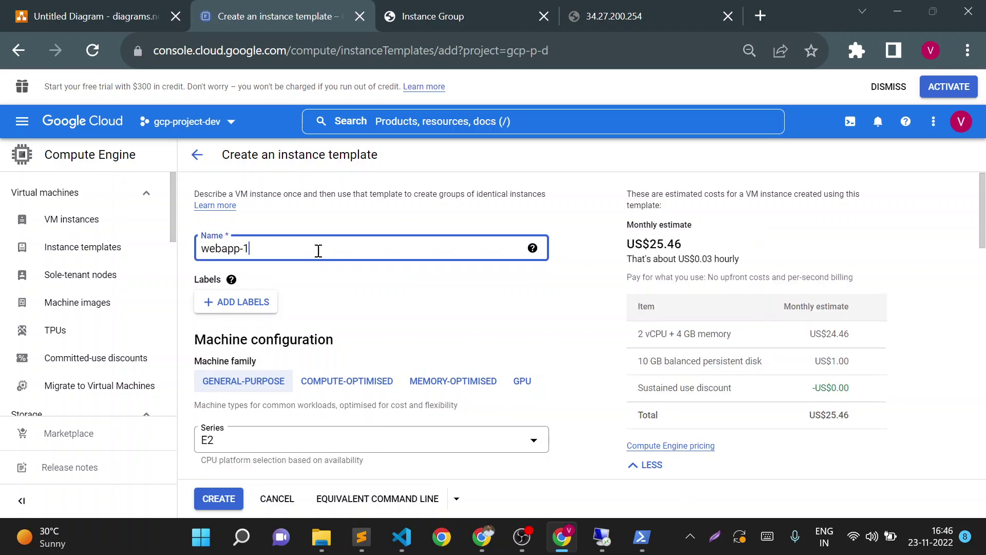
key("BackSpace")
key("BackSpace")
Set the template's network interface to the application-vpc network with the subnet-usc1 subnetwork in us-central1
left_click_drag(985, 217, 985, 477)
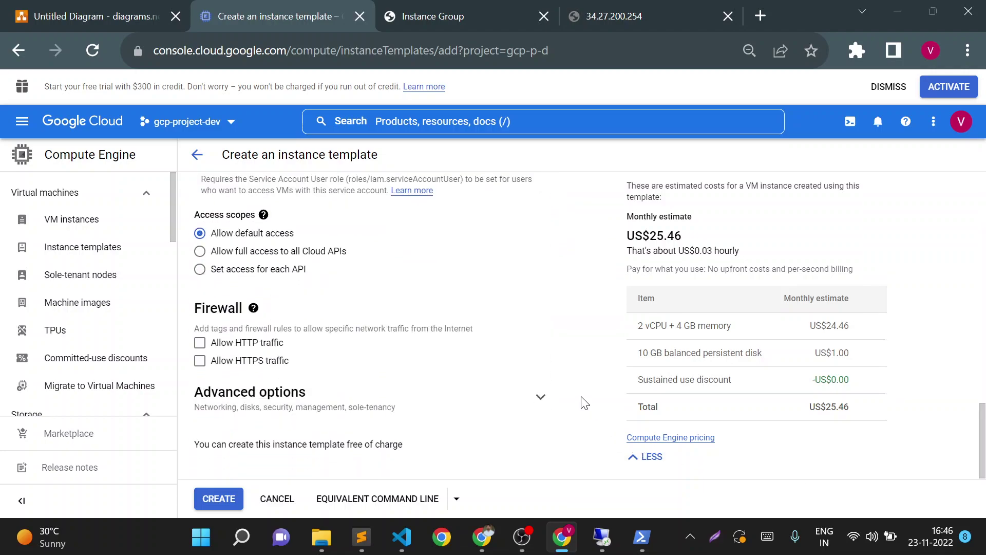
left_click(546, 399)
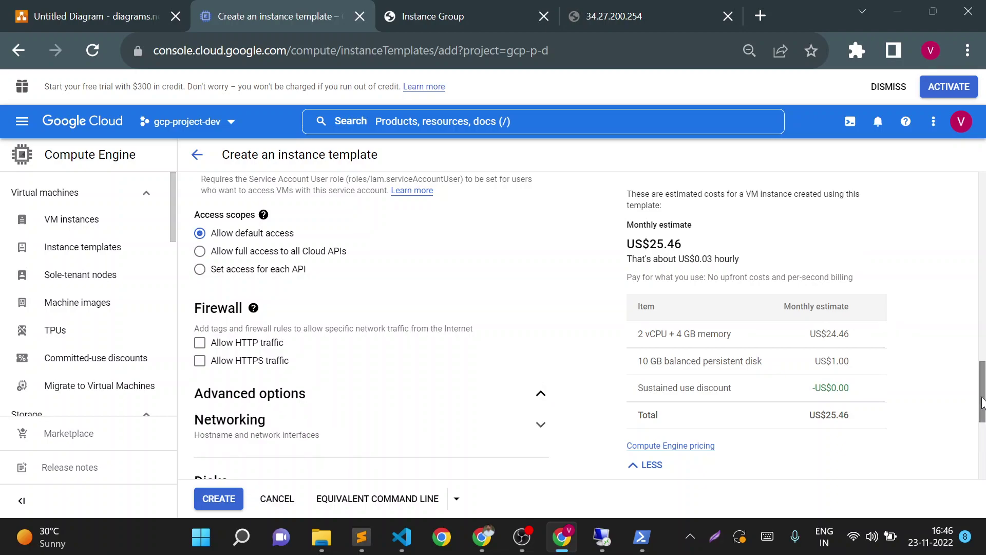
scroll(524, 242, "down", 3)
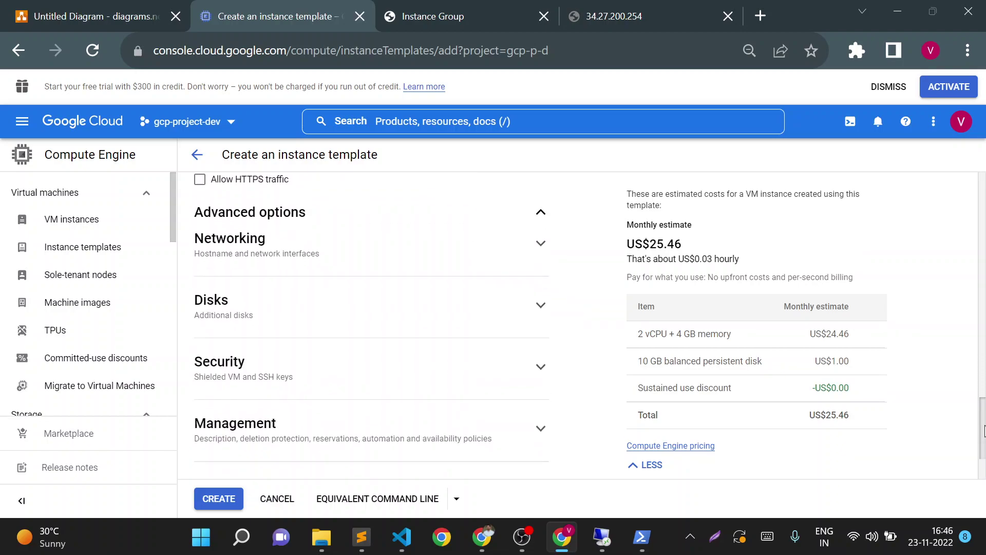
left_click(540, 244)
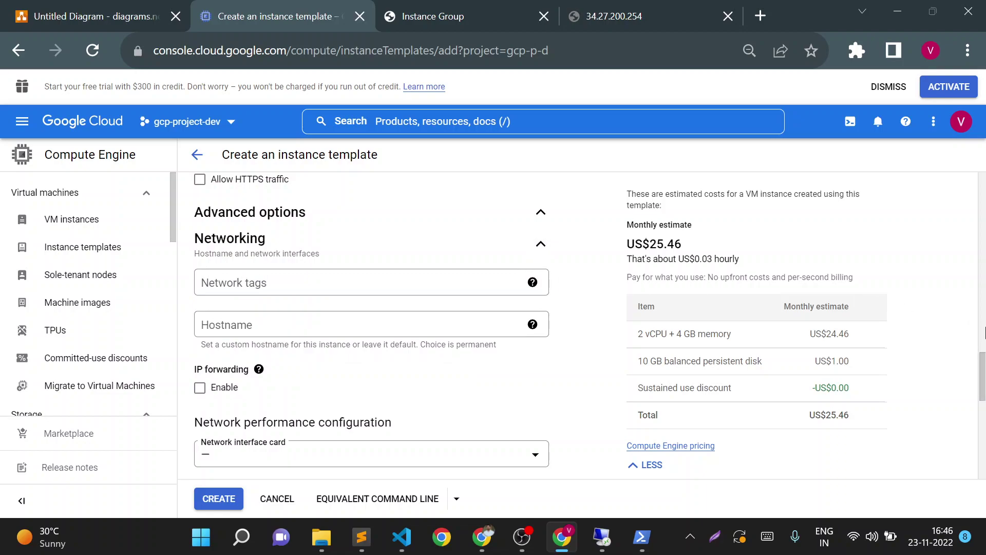
scroll(984, 365, "down", 7)
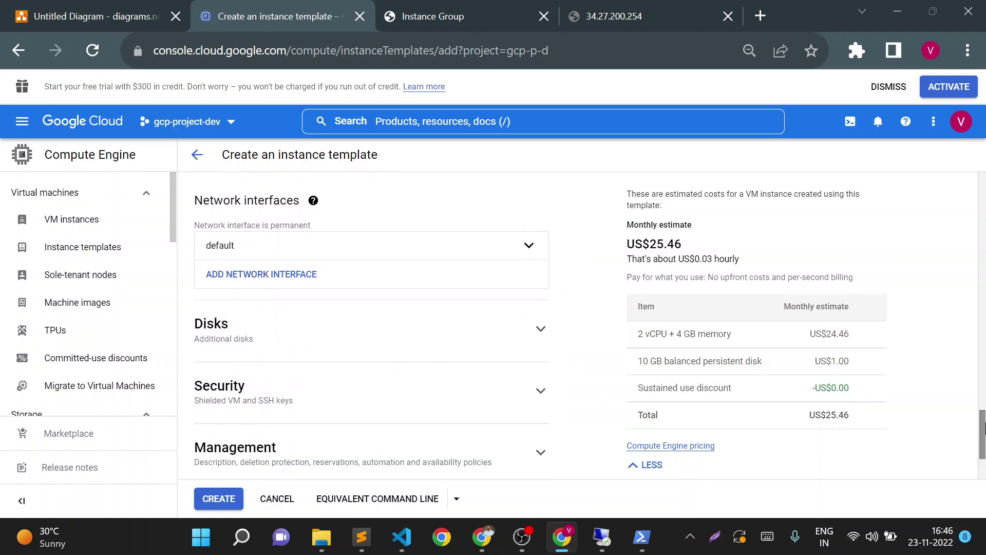
left_click(532, 246)
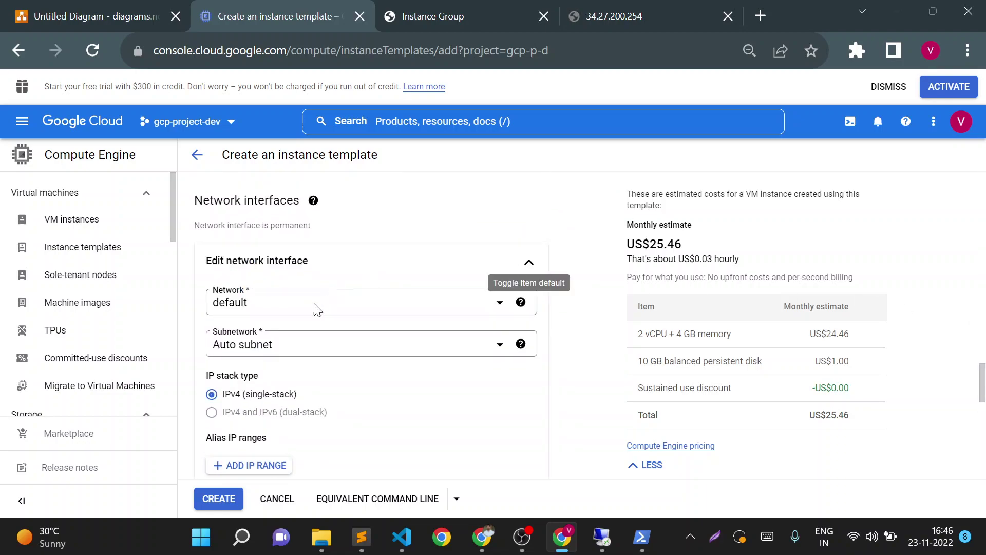
left_click(294, 304)
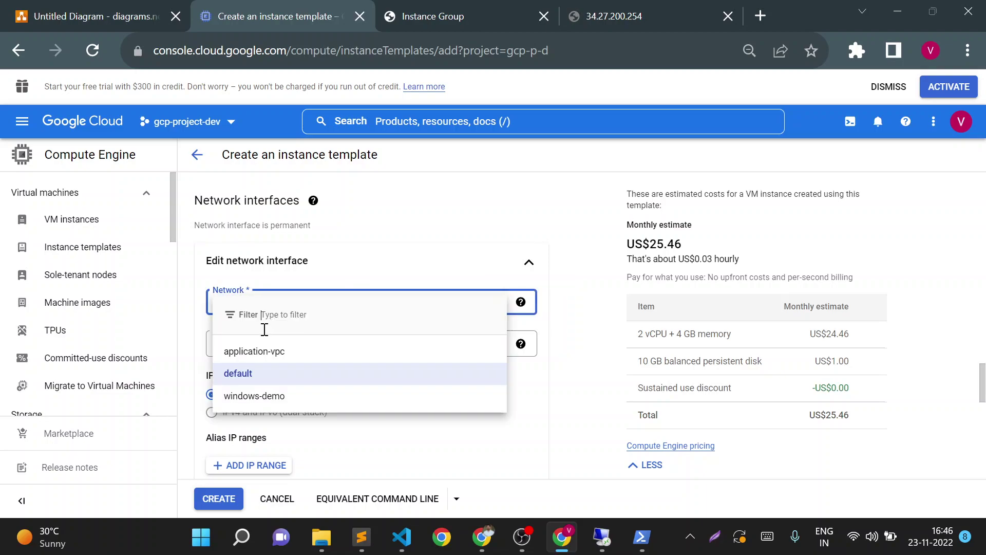
left_click(253, 352)
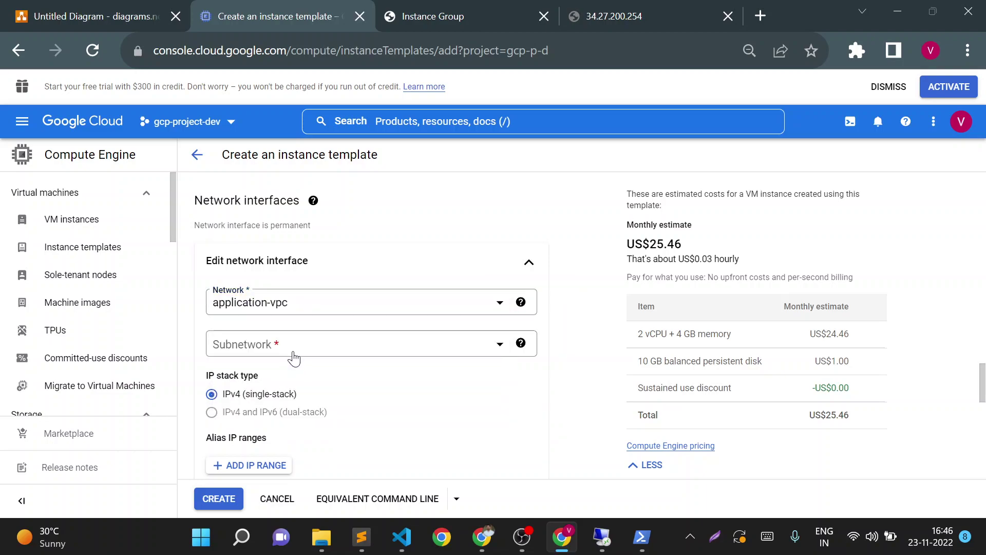
left_click(293, 351)
left_click(269, 399)
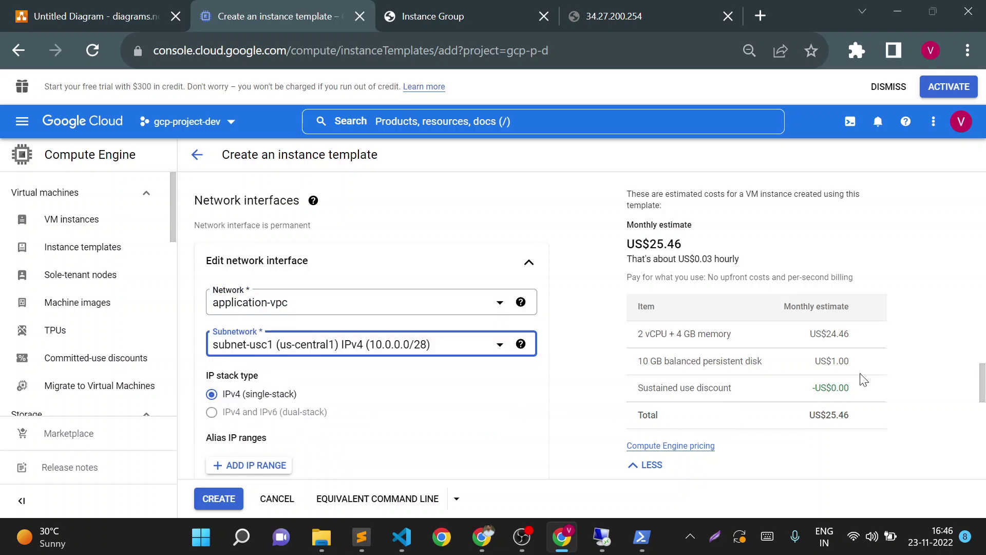
Paste the copied Apache commands as the template's startup script and create the template
left_click_drag(982, 384, 984, 465)
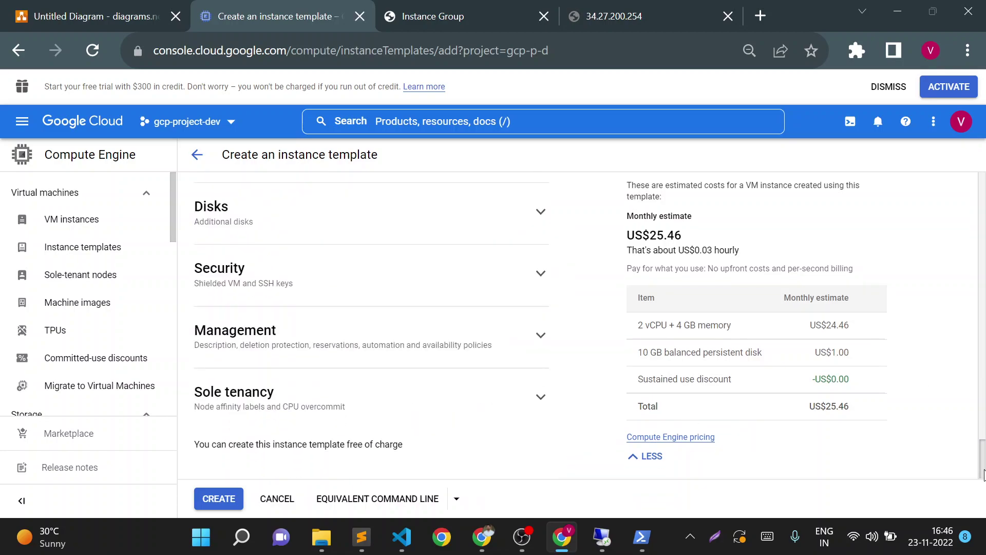
left_click(539, 335)
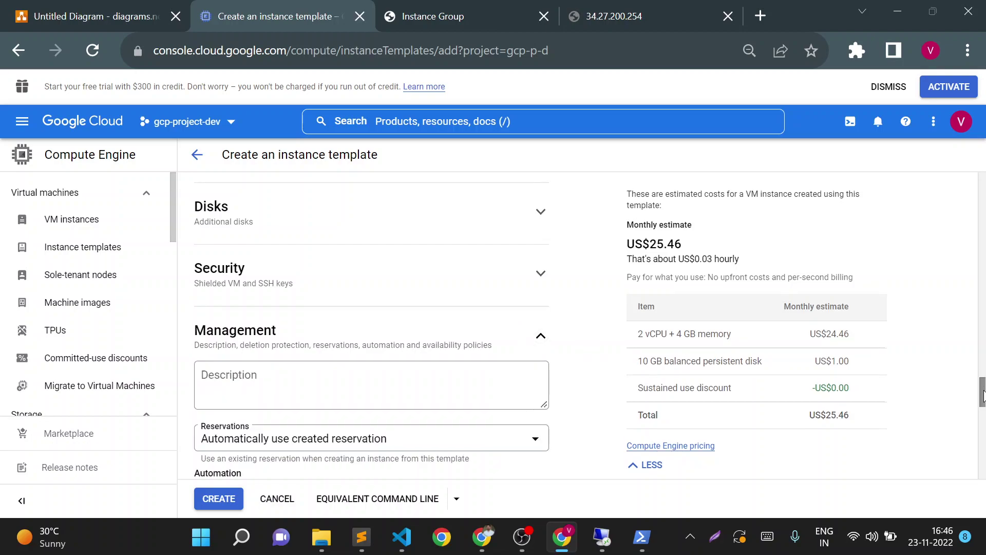
left_click_drag(983, 394, 983, 424)
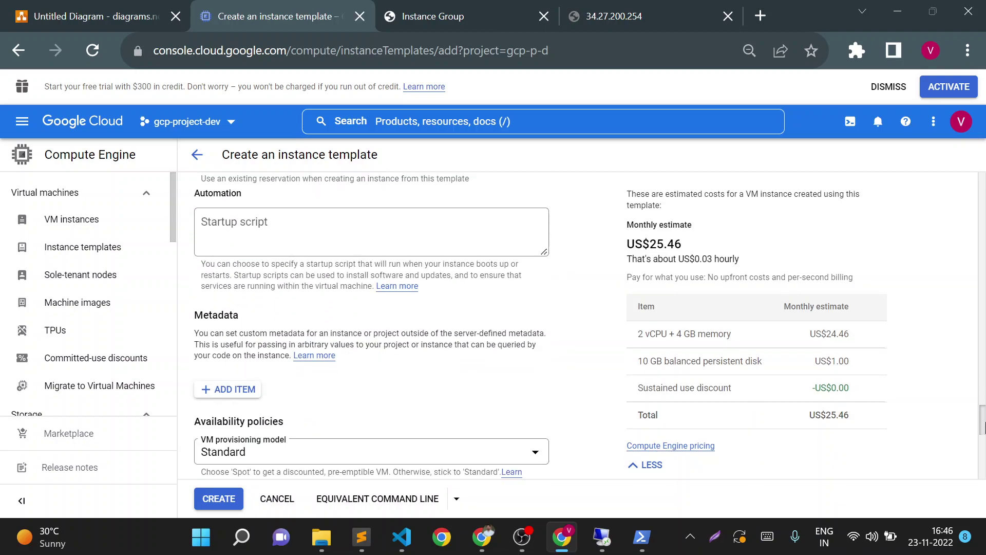
left_click(273, 213)
key("ctrl+v")
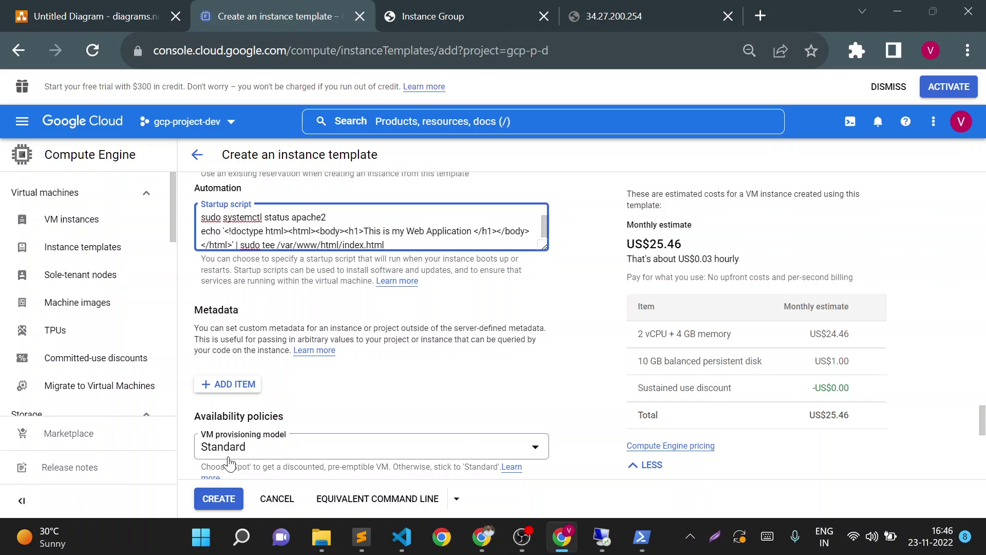
left_click_drag(364, 231, 469, 234)
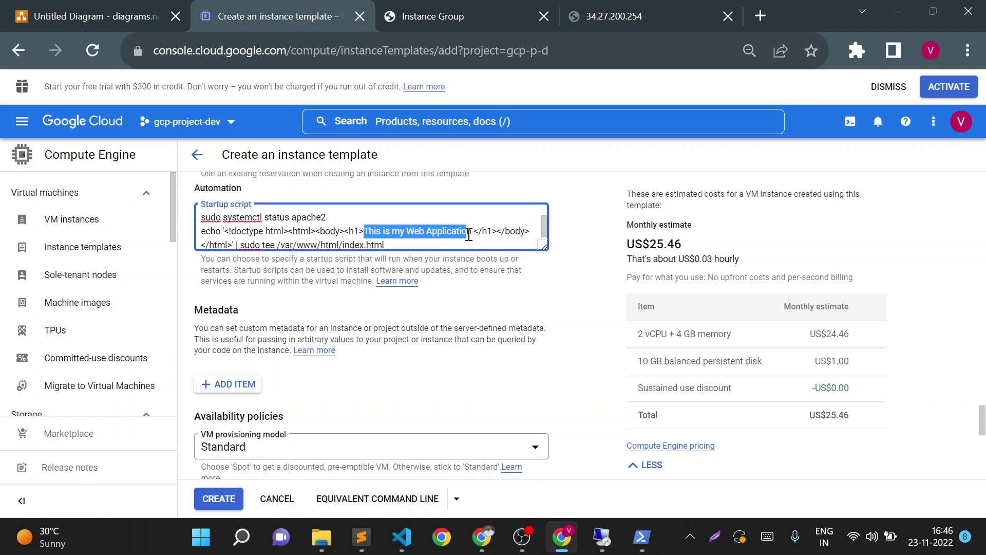
left_click(215, 500)
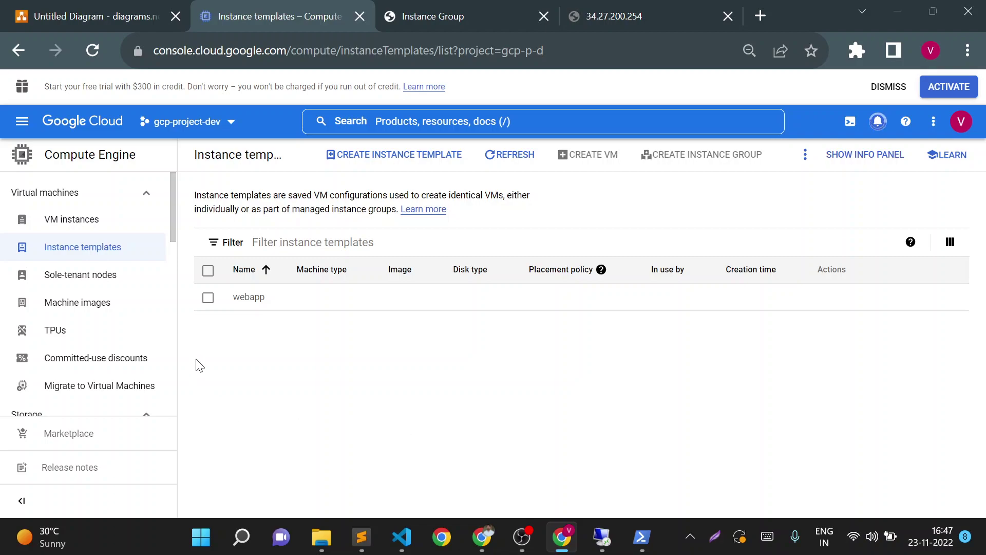
Go to the instance groups page and start creating a new instance group
scroll(174, 284, "down", 4)
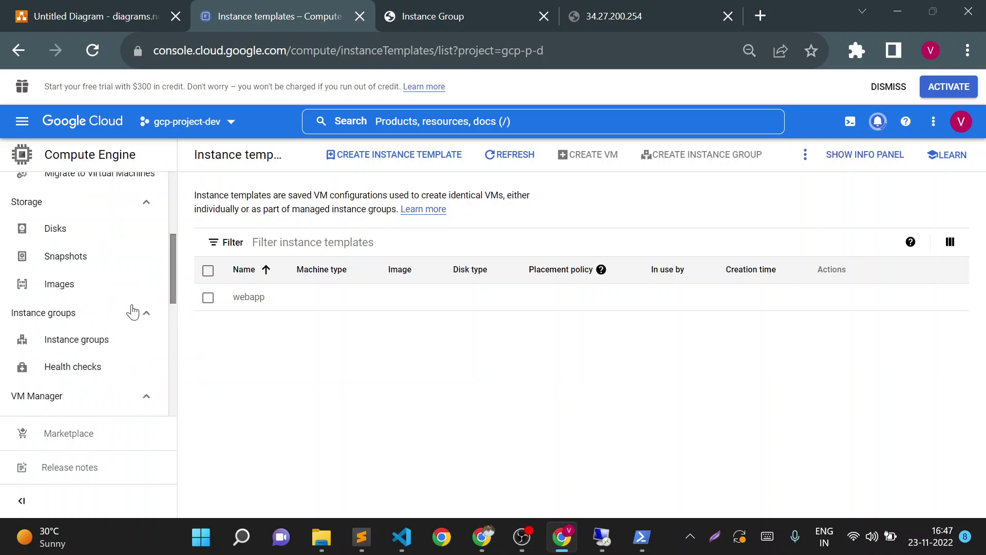
left_click(93, 341)
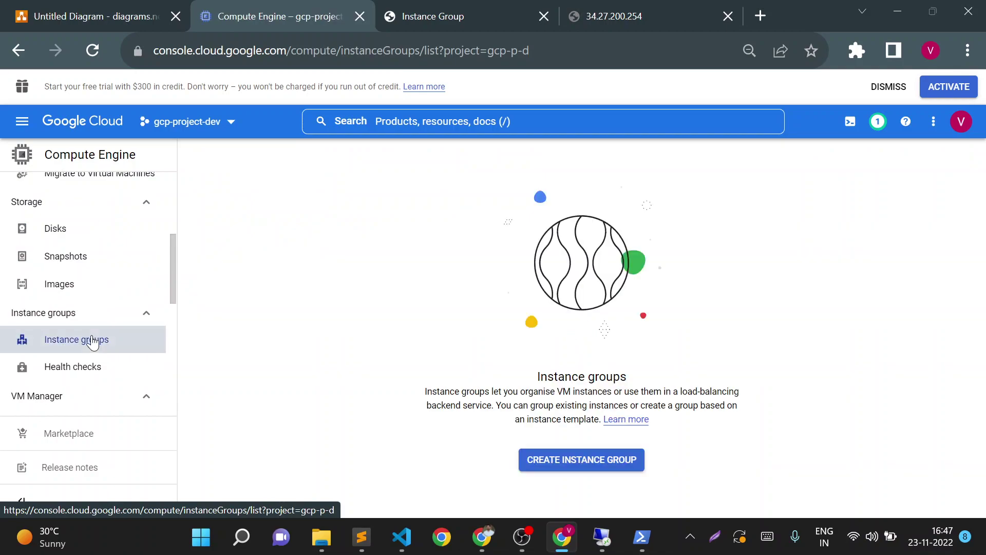
left_click(553, 459)
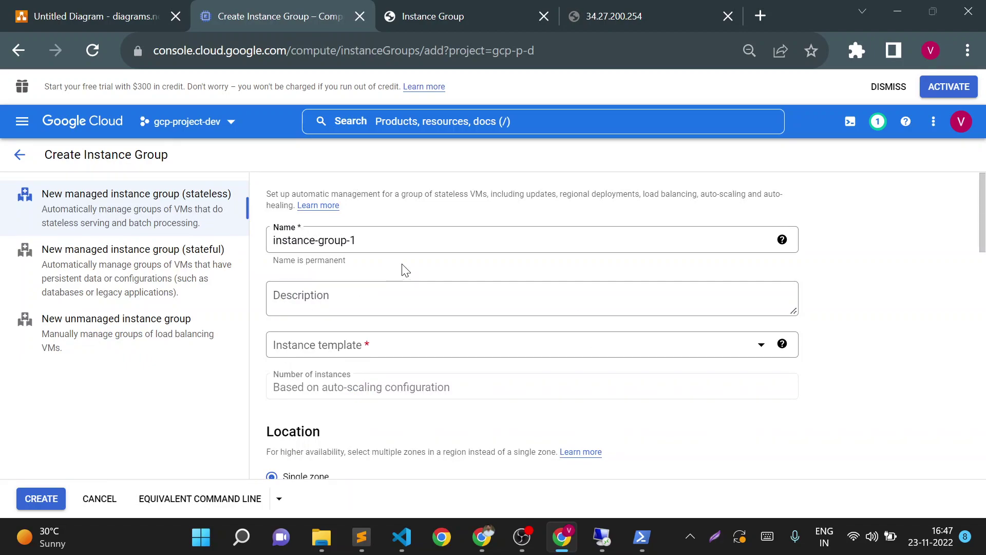
left_click(394, 244)
key("ctrl+a")
key("BackSpace")
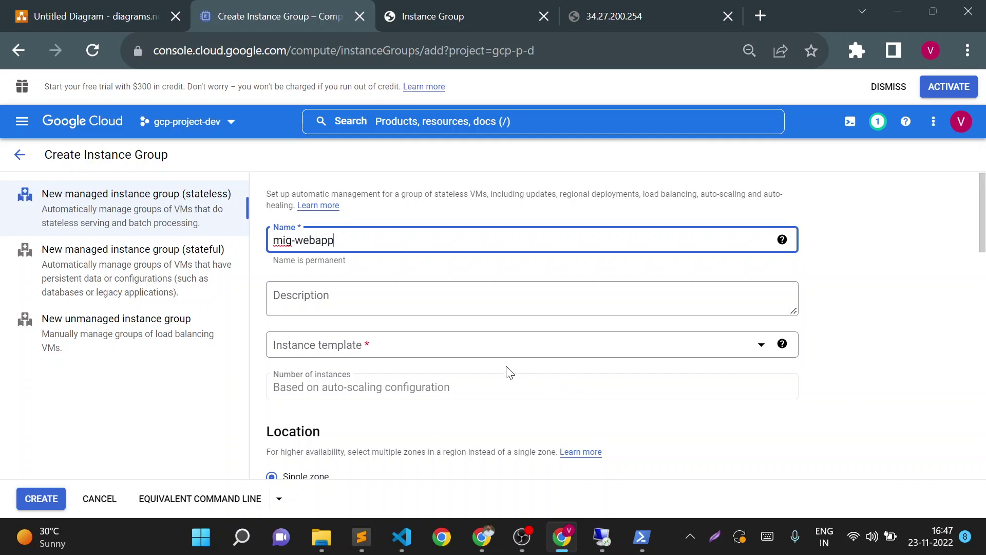
left_click(496, 353)
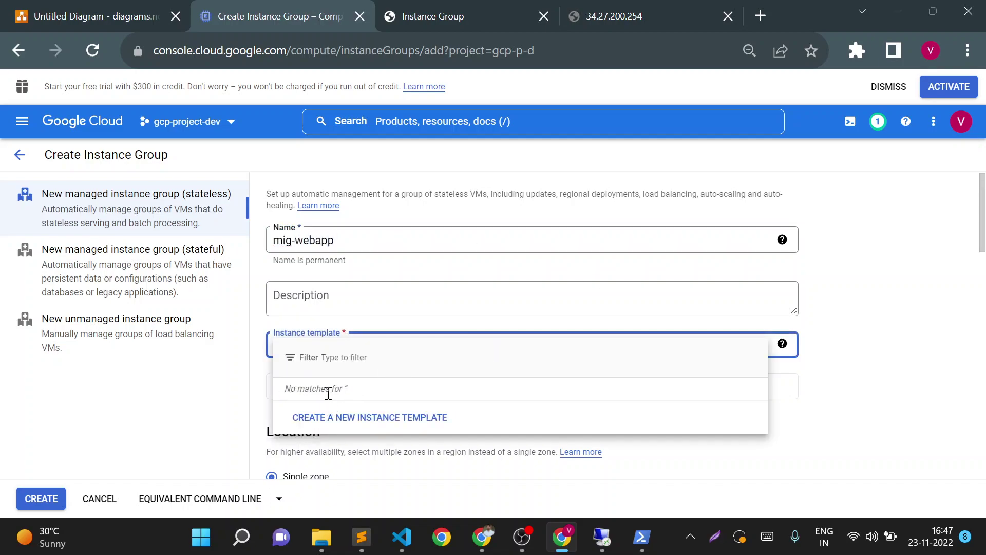
Reload the instance group form, name the group mig-web and select webapp as its instance template
left_click(93, 52)
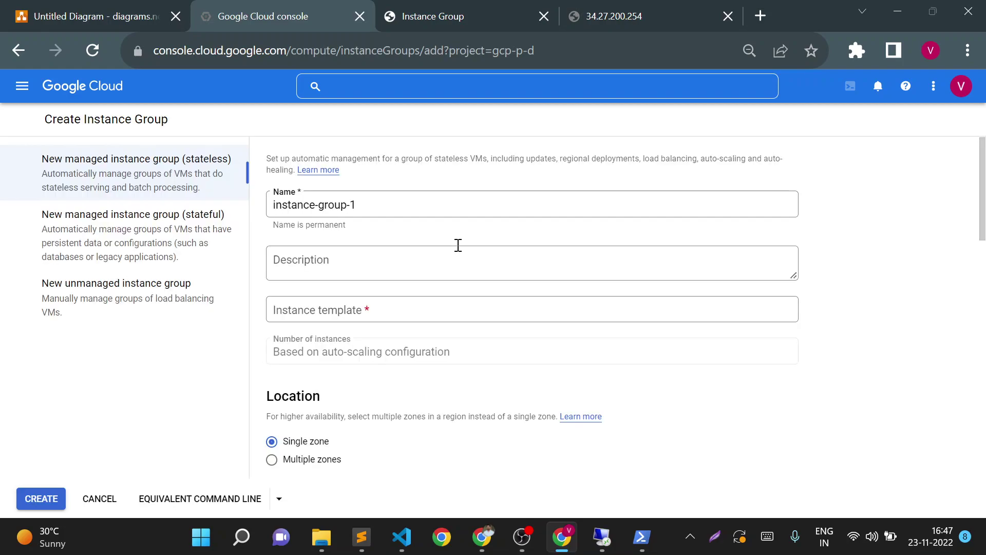
triple_click(407, 205)
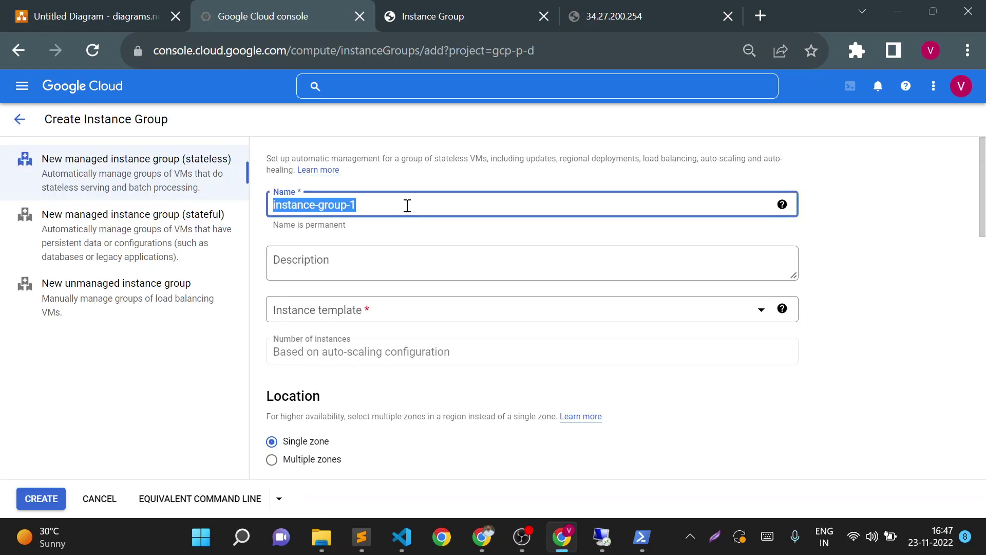
key("BackSpace")
type("mig")
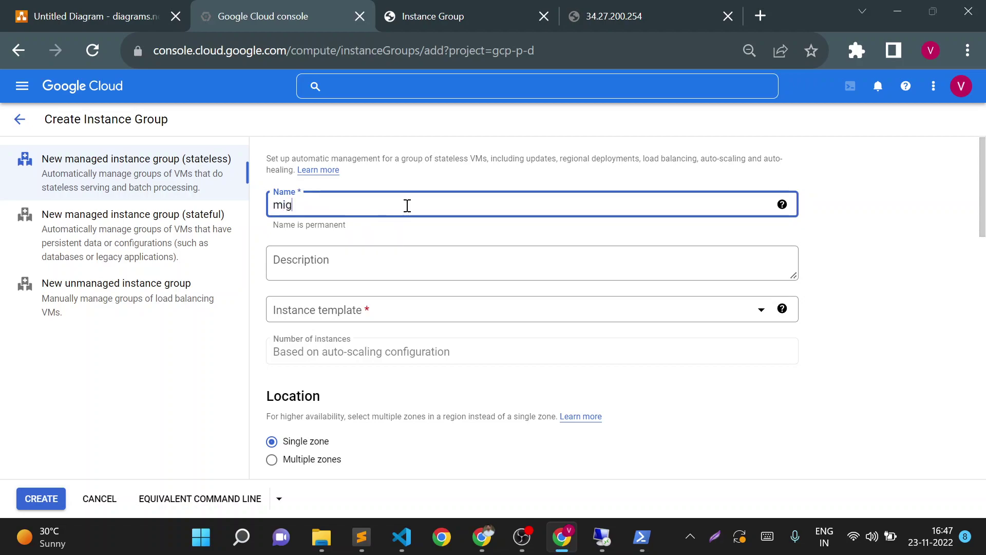
type("-web")
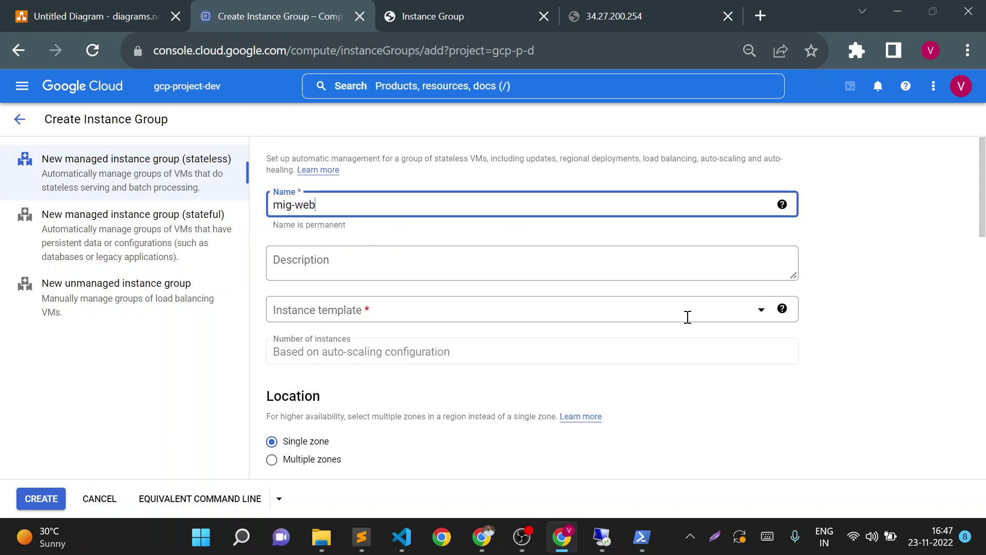
left_click(619, 318)
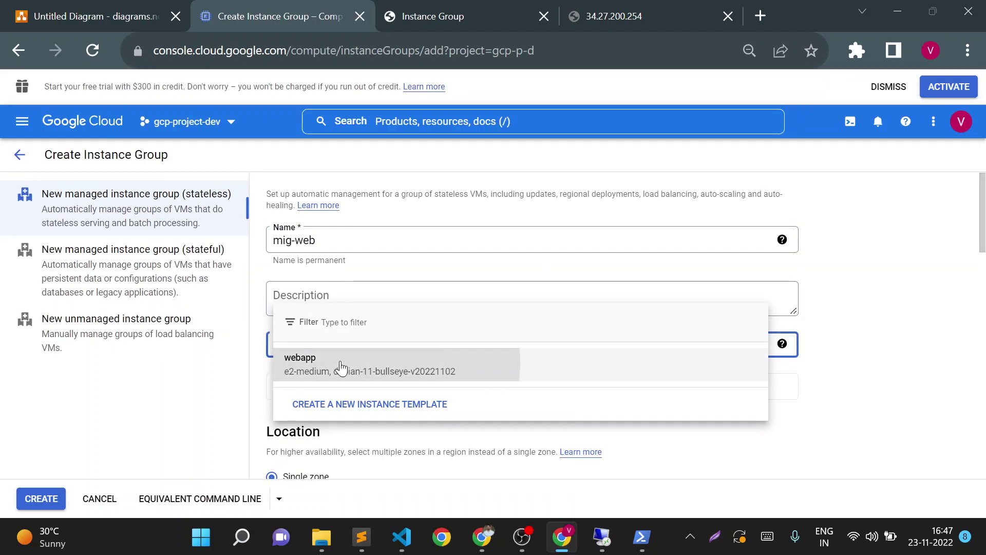
left_click(340, 367)
Check the Load Balancer with MIG diagram in the Instance Group PDF and return to the instance group form
scroll(981, 297, "down", 3)
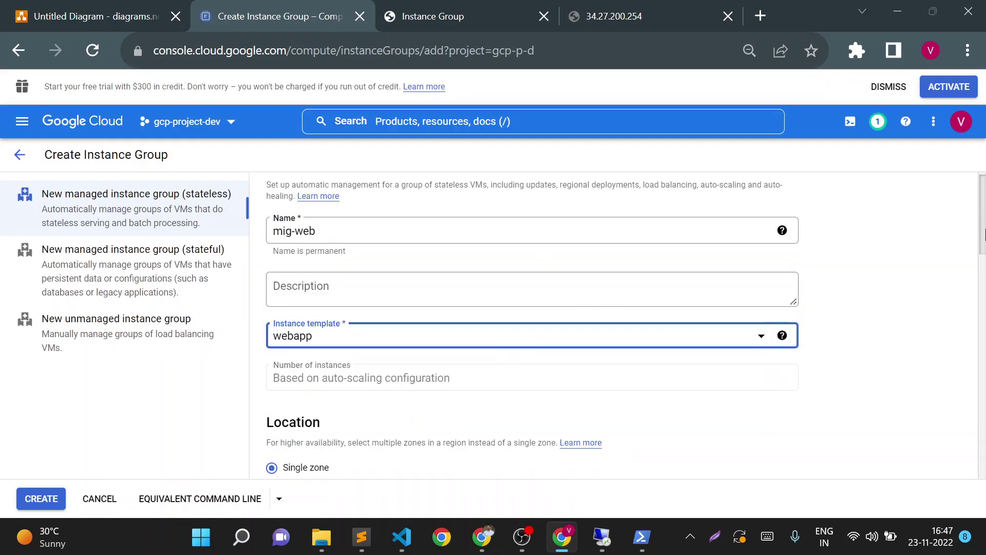
left_click(475, 7)
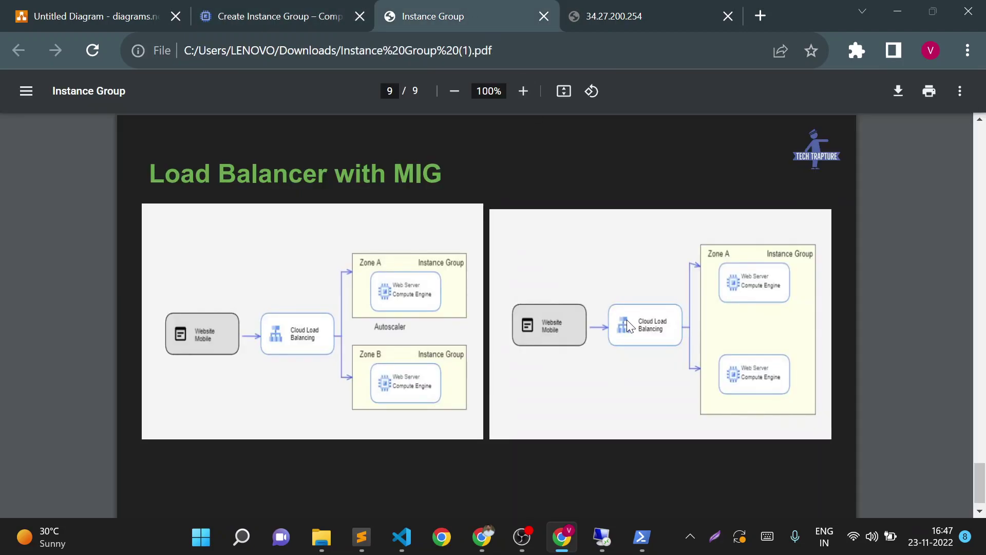
left_click(228, 7)
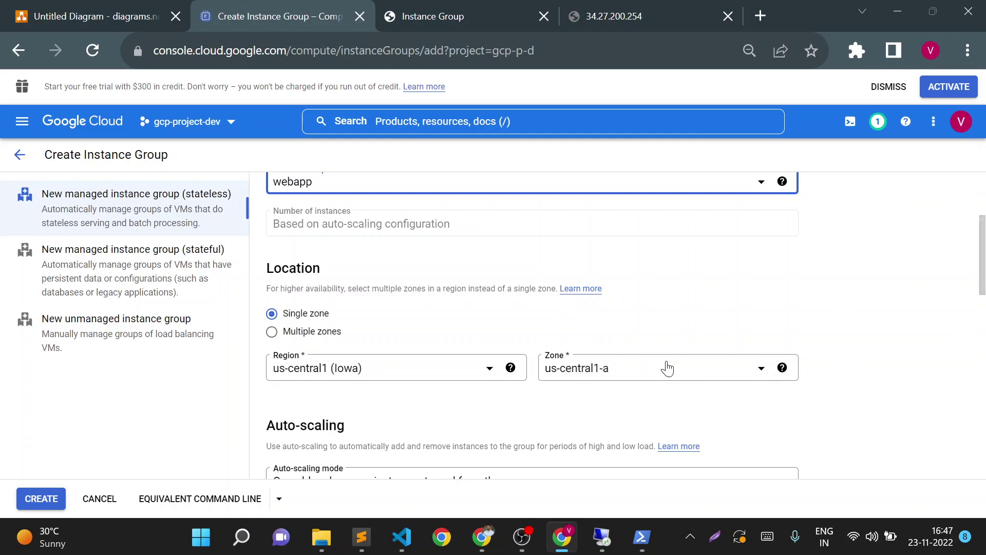
Set the group's auto-scaling limits to a minimum of 2 and a maximum of 3 instances
left_click_drag(981, 260, 985, 337)
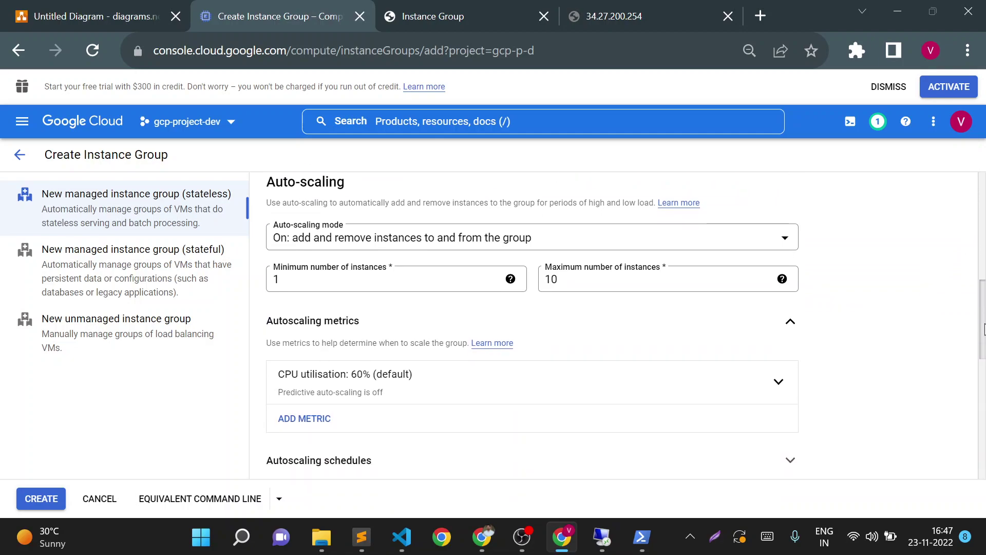
double_click(393, 279)
type("2")
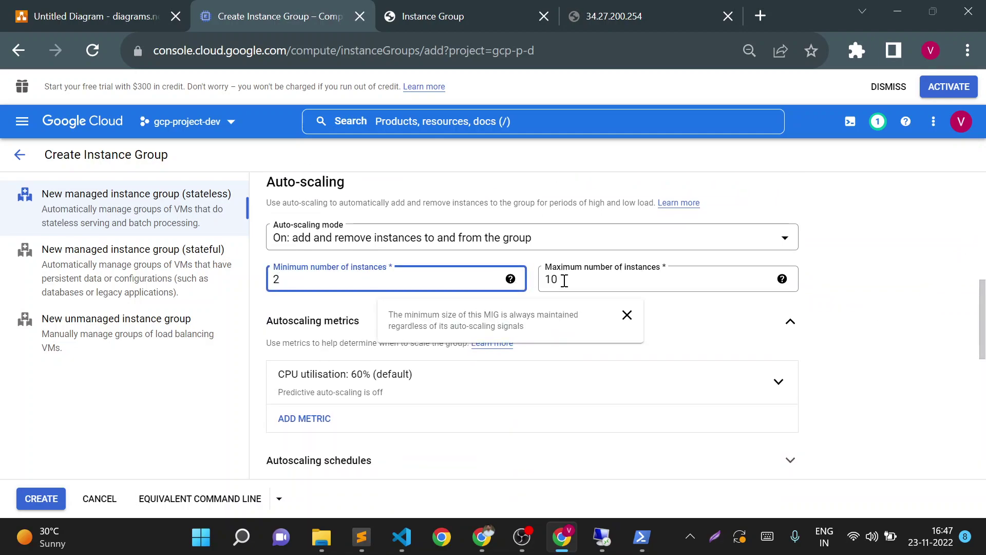
double_click(576, 281)
key("BackSpace")
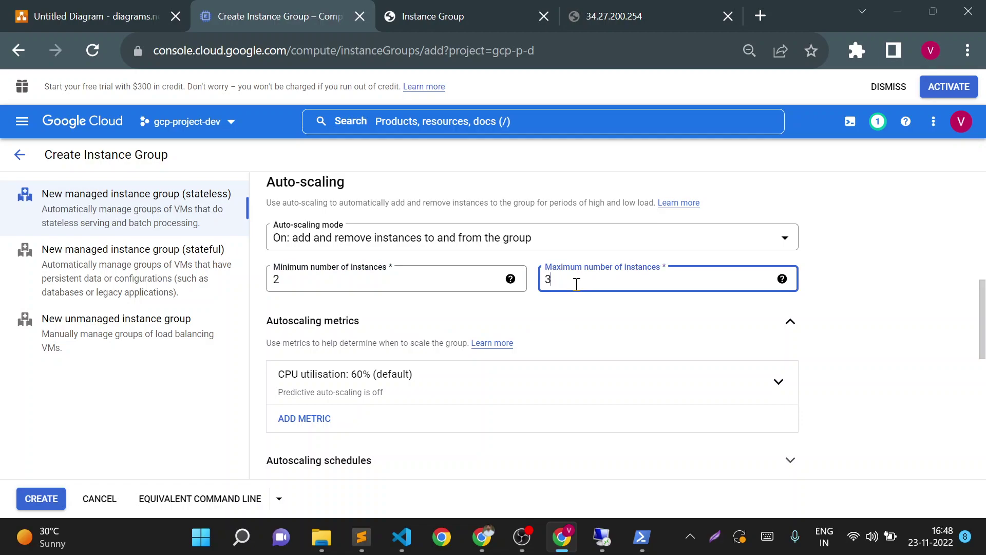
Assign the hc-mig (TCP) health check for auto-healing and create the mig-web instance group
scroll(419, 274, "down", 3)
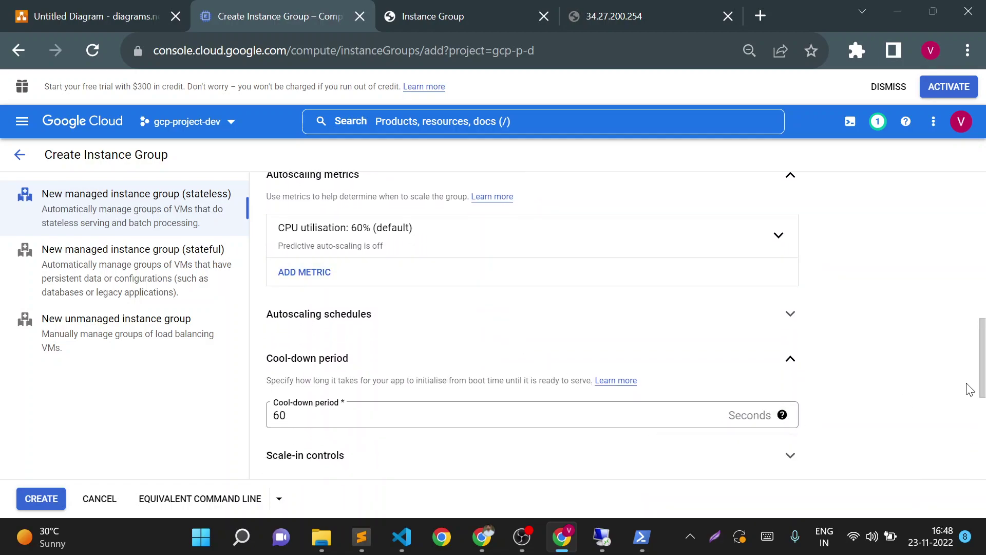
scroll(983, 403, "down", 3)
scroll(984, 404, "down", 3)
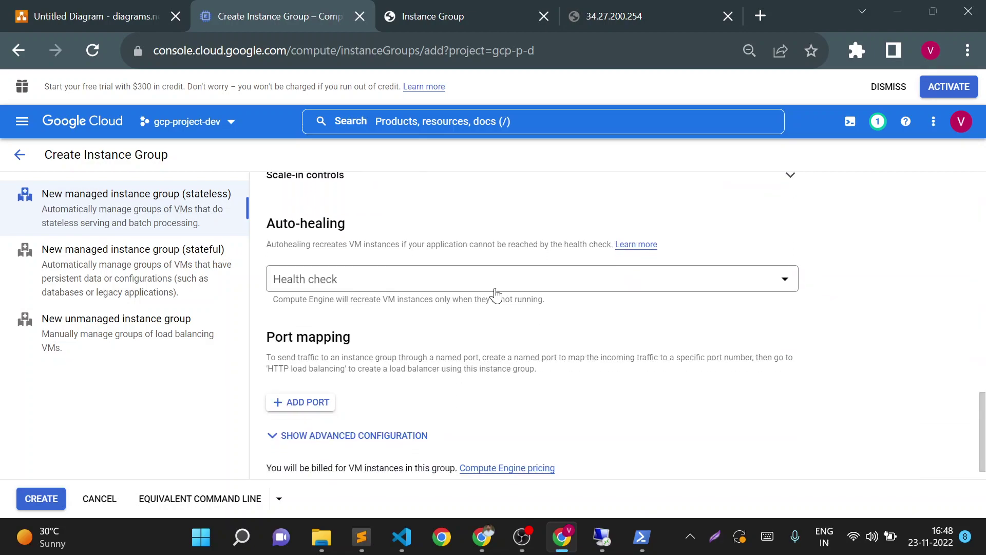
left_click(428, 283)
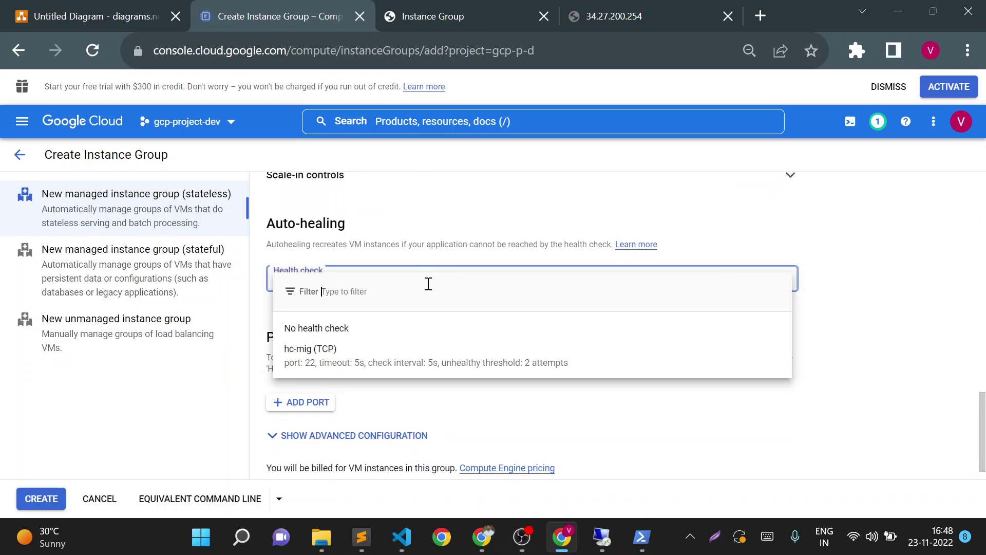
left_click(329, 354)
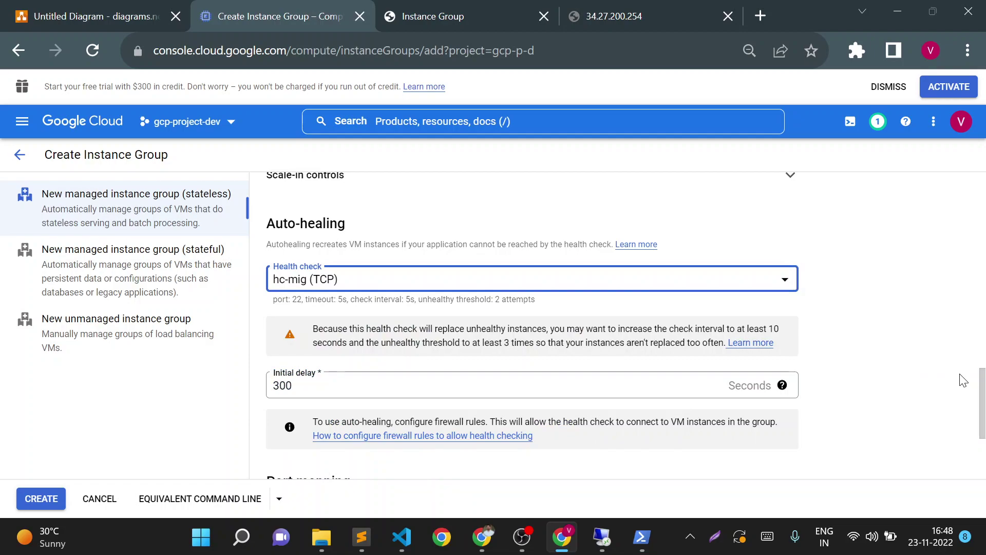
scroll(983, 447, "down", 3)
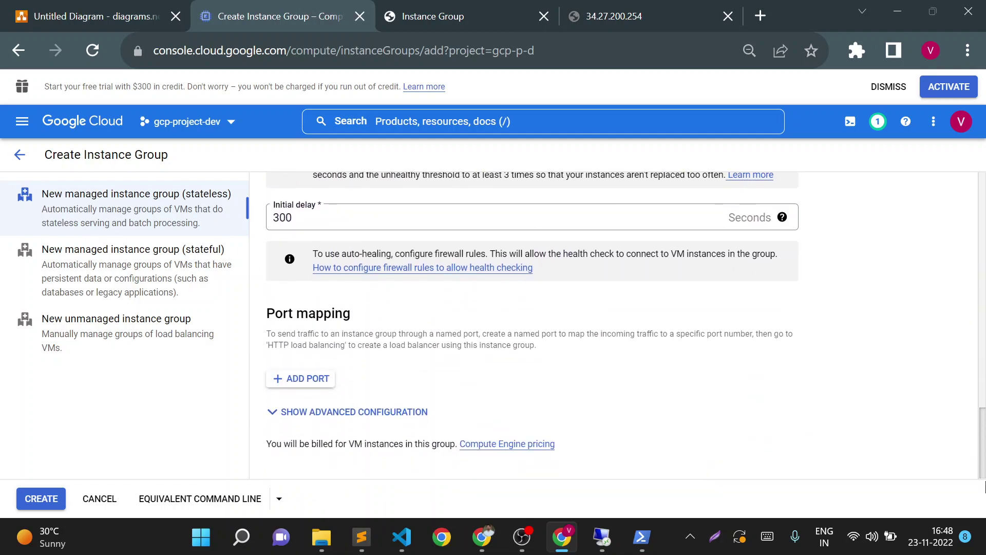
left_click(43, 501)
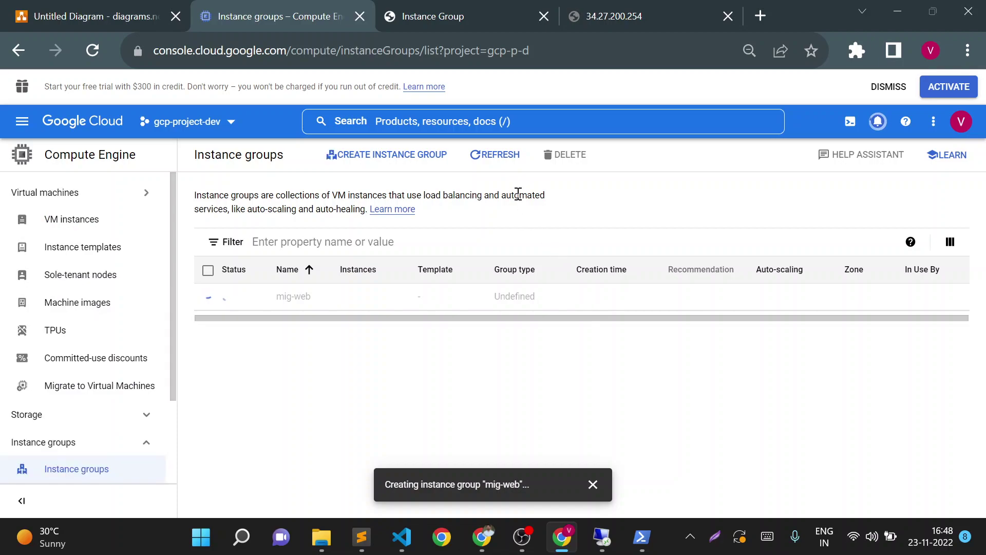
left_click(499, 156)
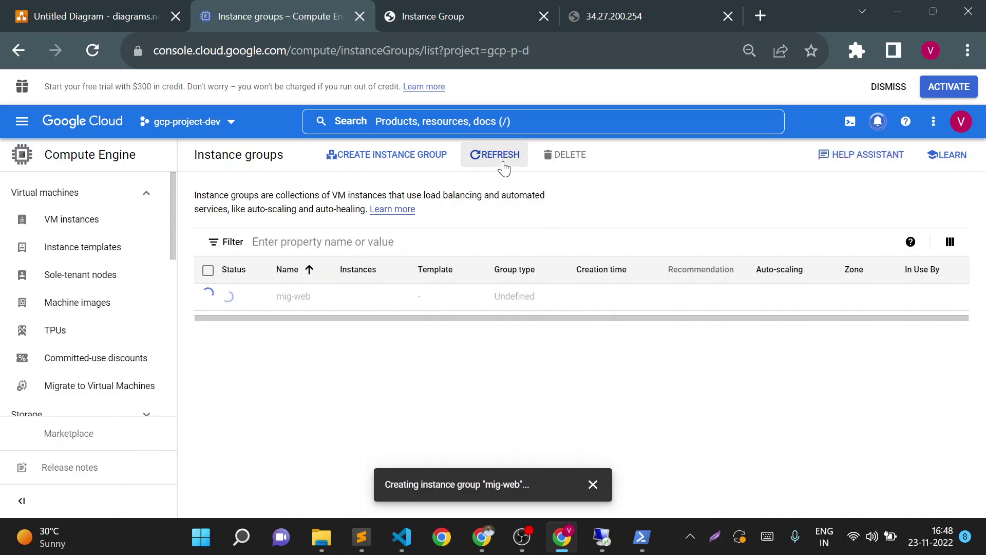
left_click(592, 485)
mouse_move(522, 549)
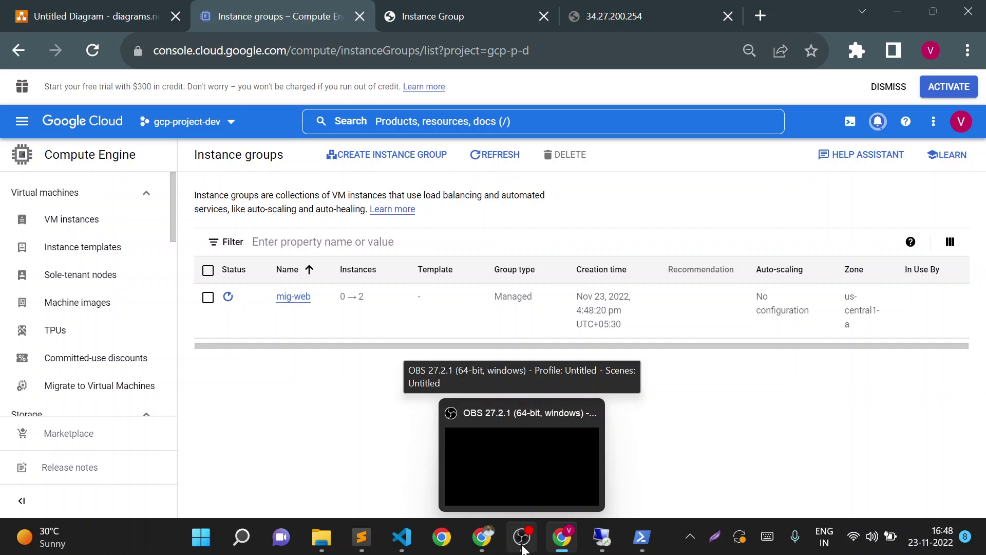
left_click(523, 549)
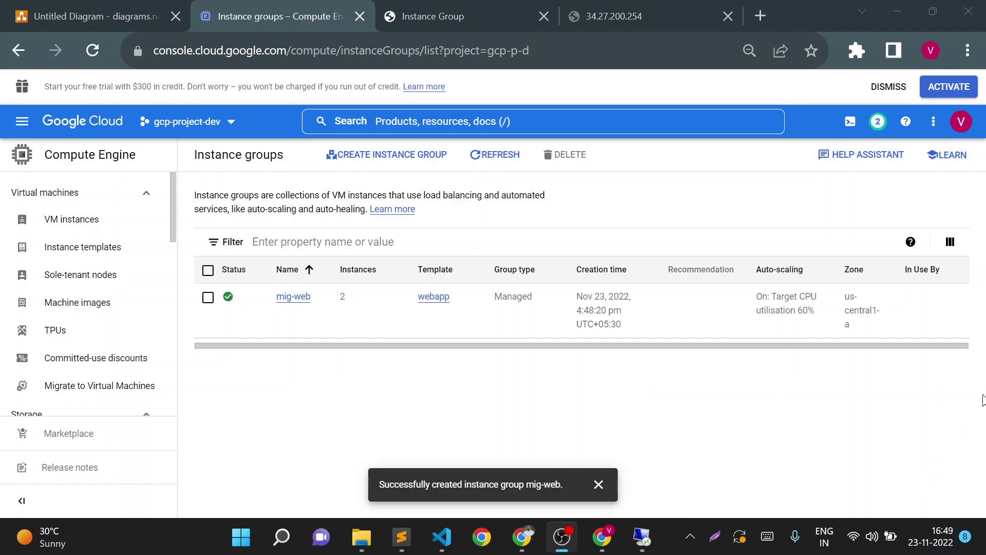
key("alt+Tab")
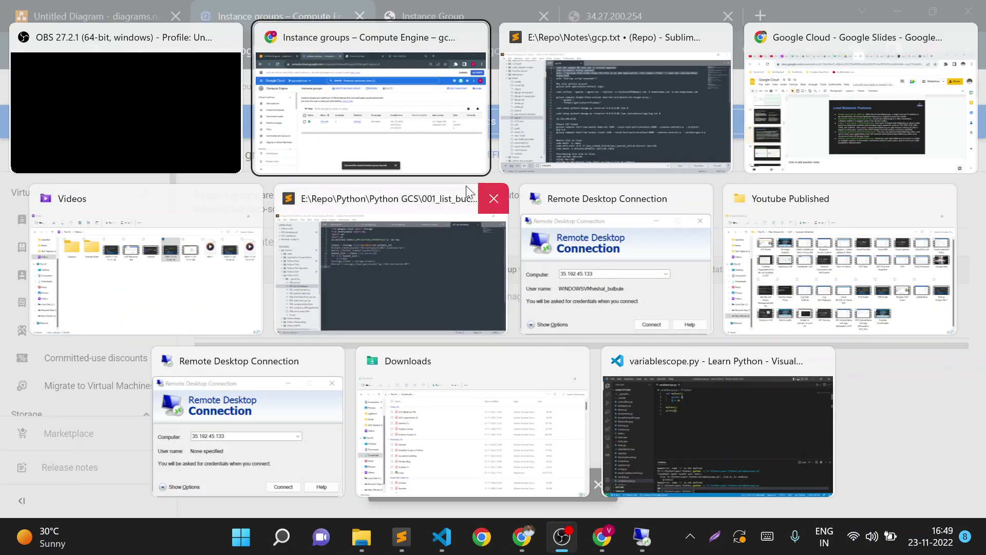
left_click(418, 145)
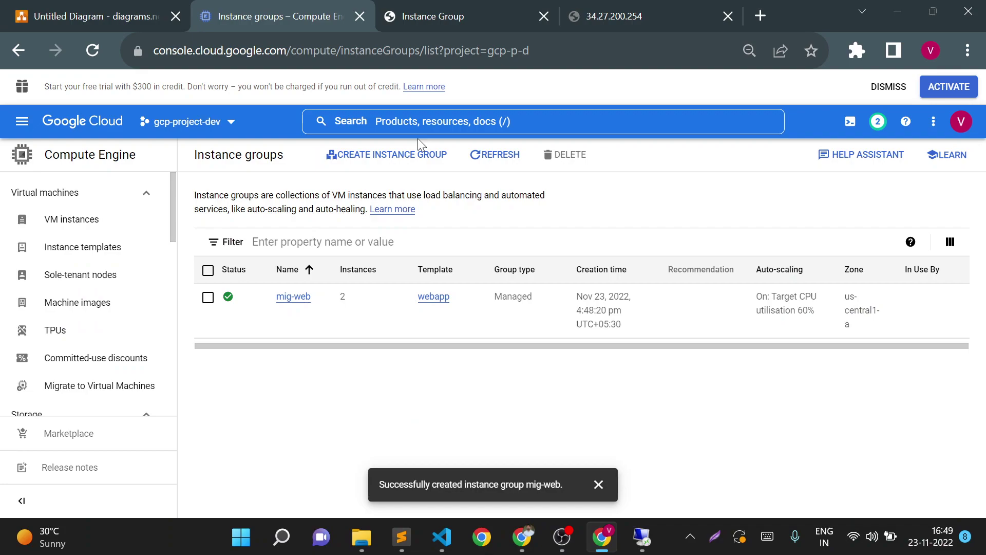
Open the mig-web group's details and copy the external IP of member mig-web-r68q
left_click(294, 302)
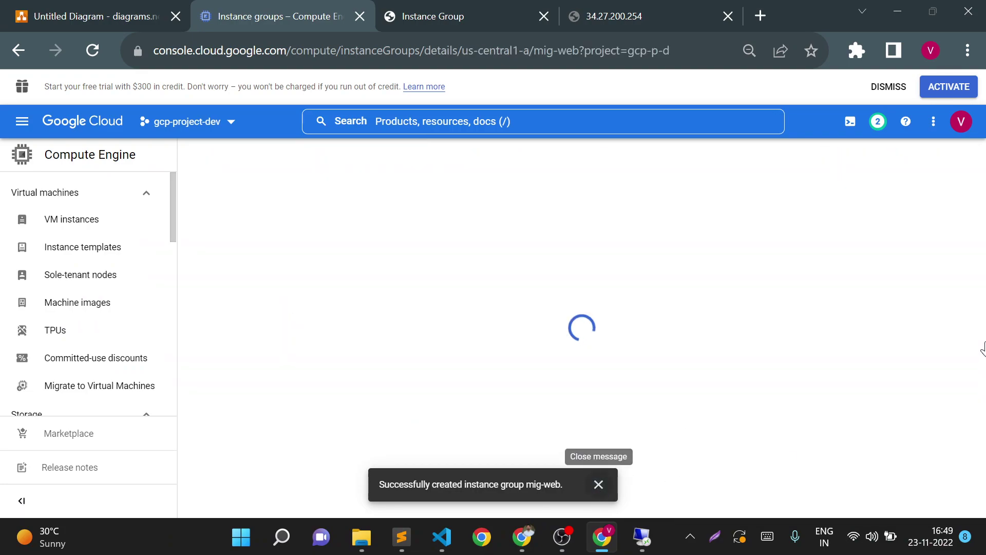
scroll(985, 291, "down", 2)
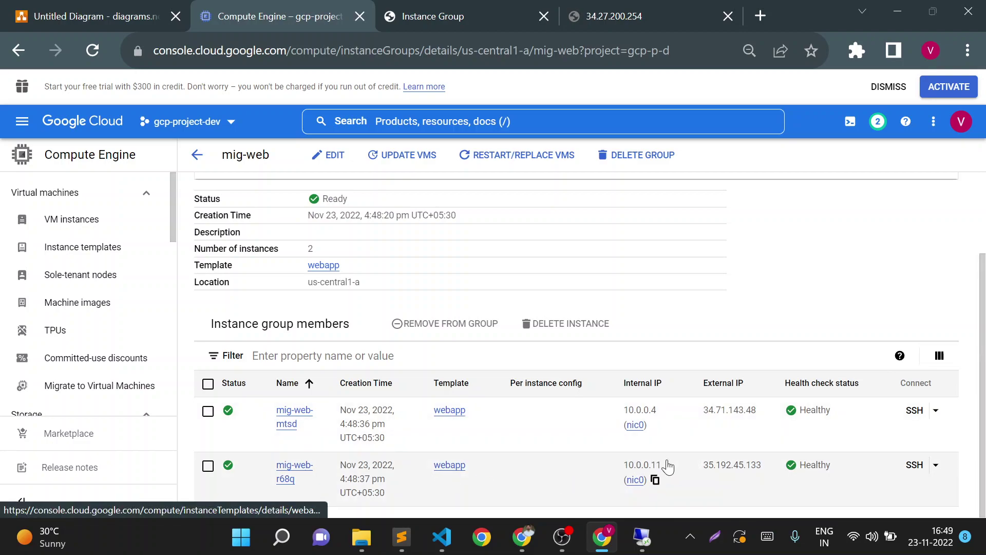
left_click(712, 481)
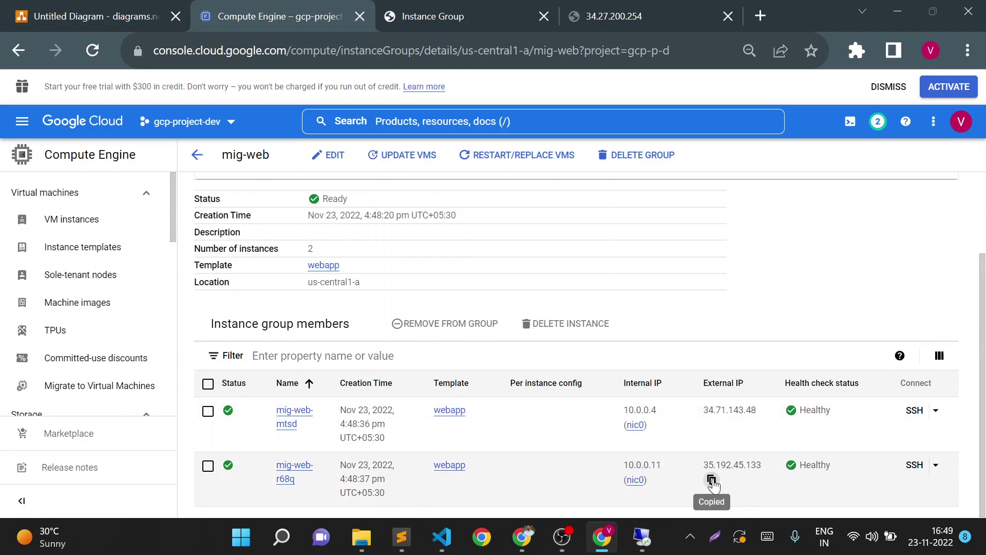
left_click(623, 15)
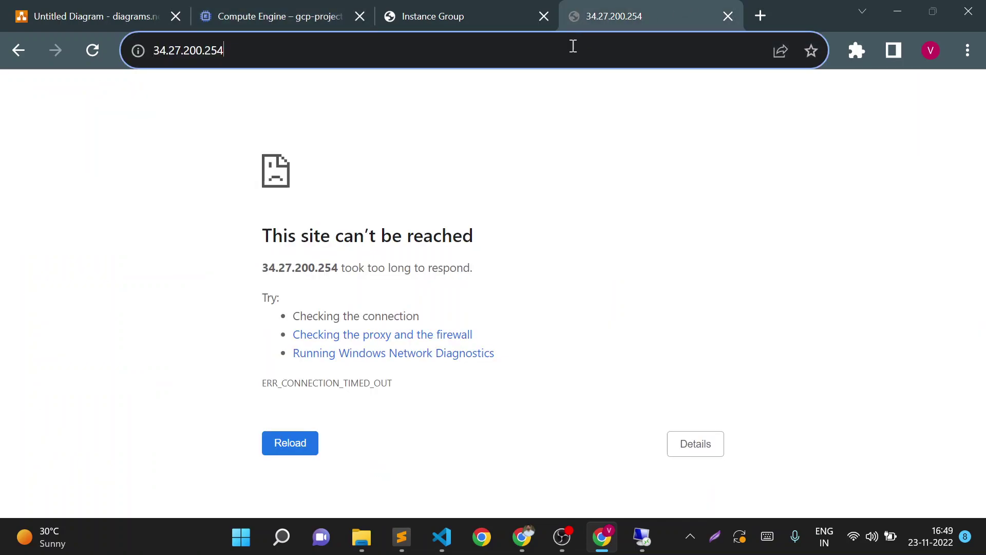
left_click(573, 46)
key("BackSpace")
key("ctrl+v")
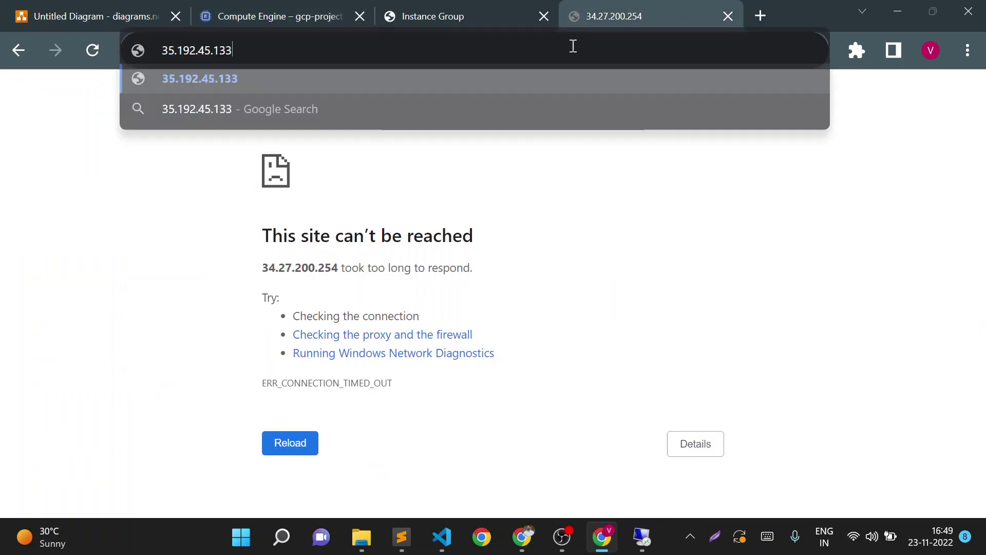
key("Return")
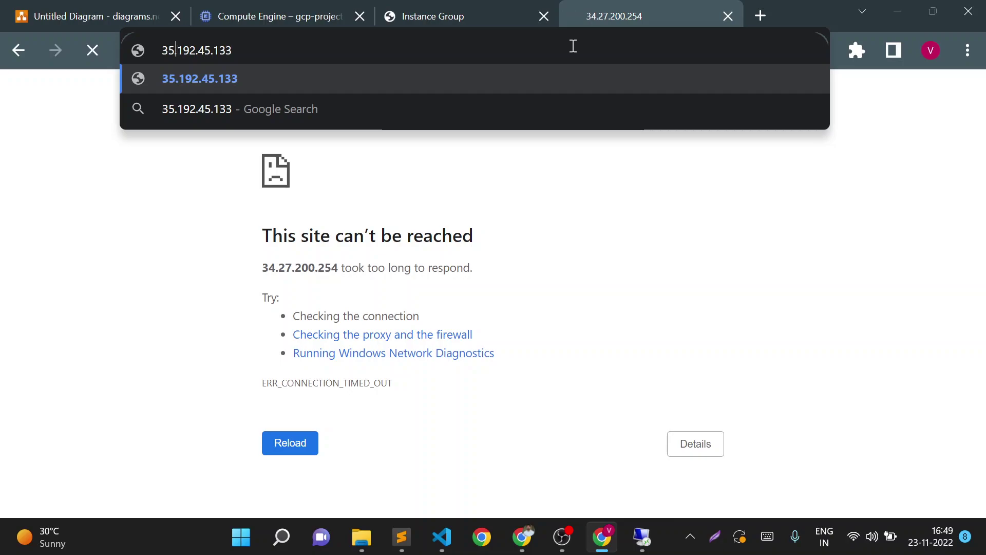
type("http")
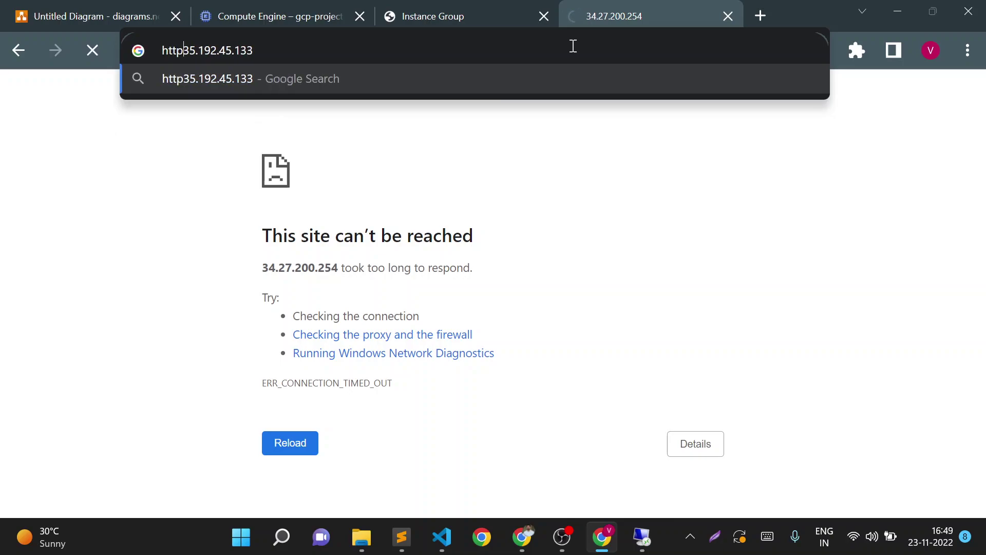
type("://")
key("Return")
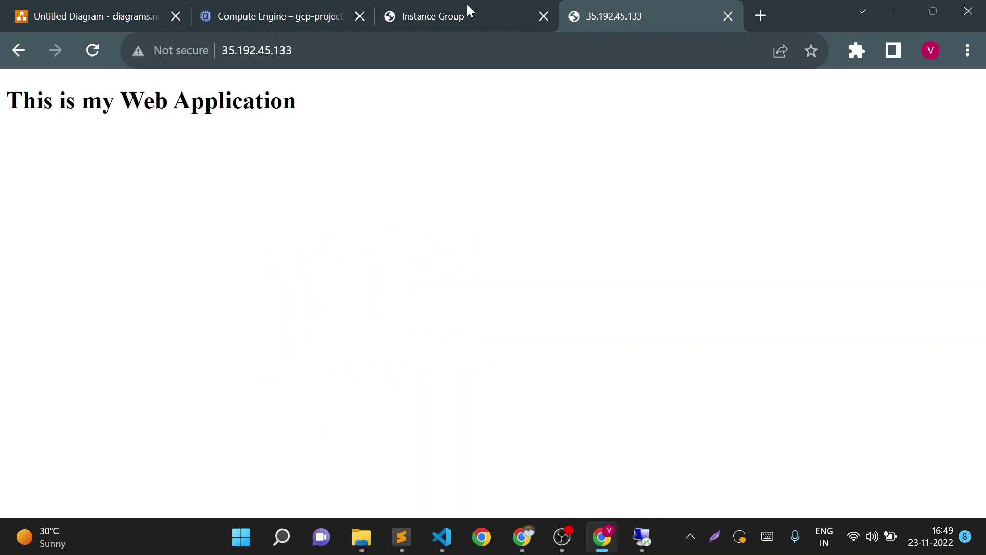
Copy the external IP of member mig-web-mtsd and load 34.71.143.48 in the testing browser tab
left_click(278, 19)
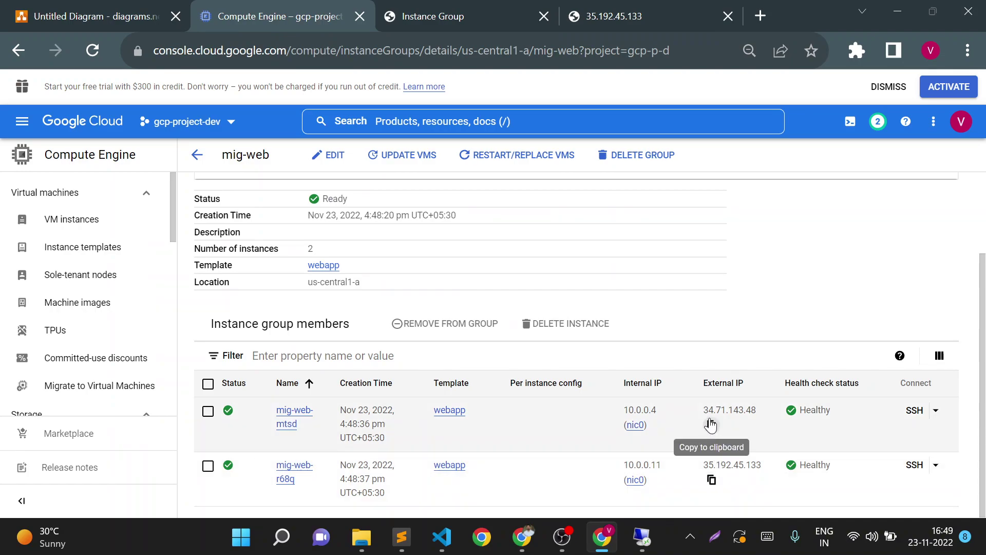
left_click(711, 425)
left_click(569, 11)
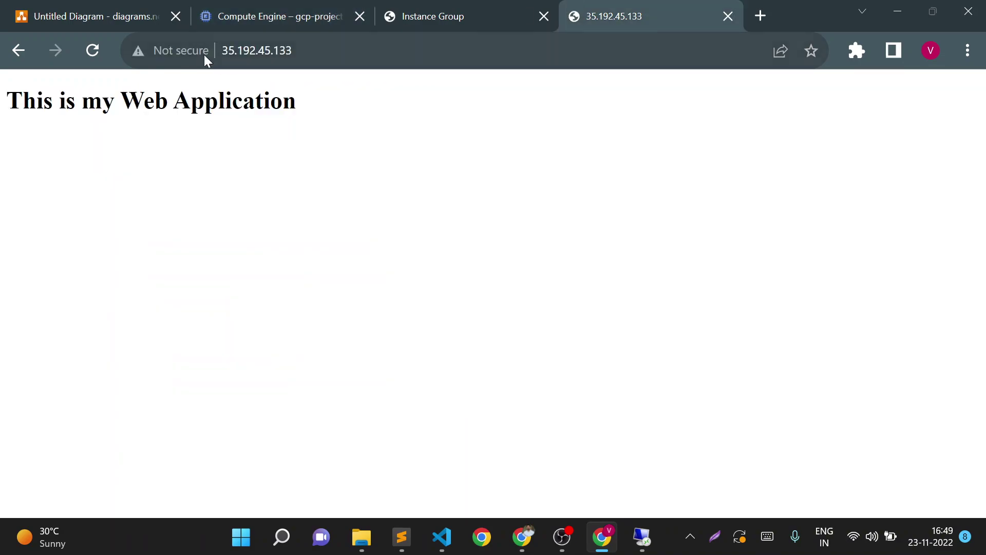
left_click(383, 57)
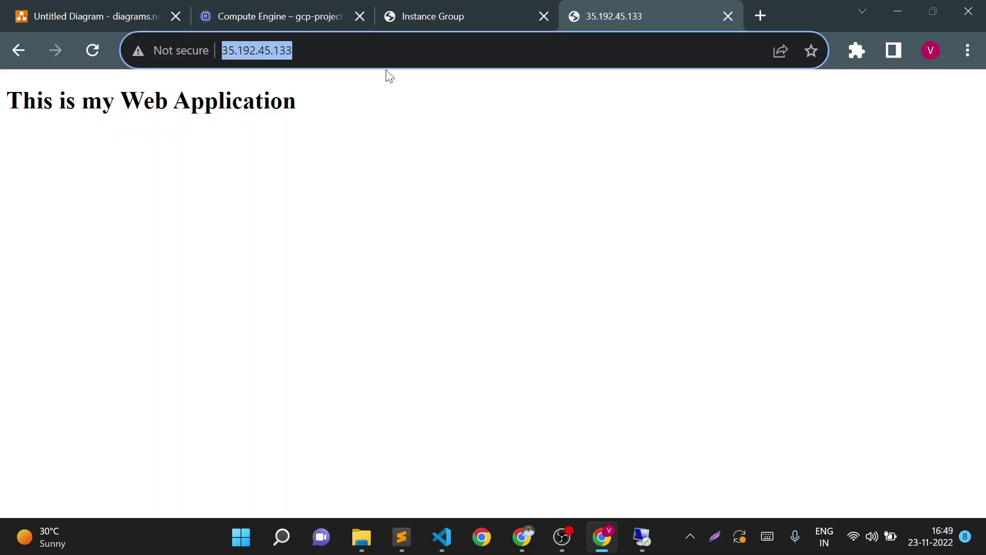
key("ctrl+v")
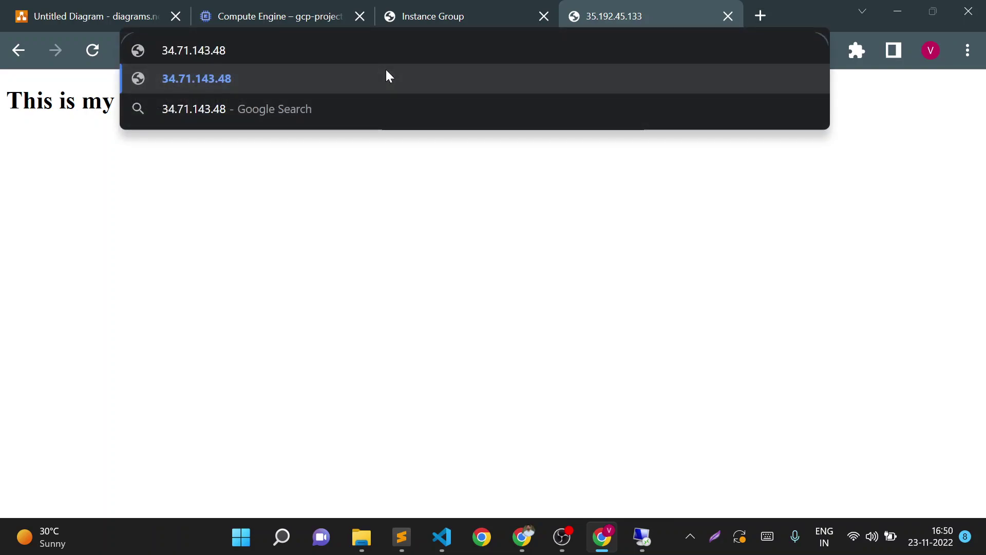
key("Return")
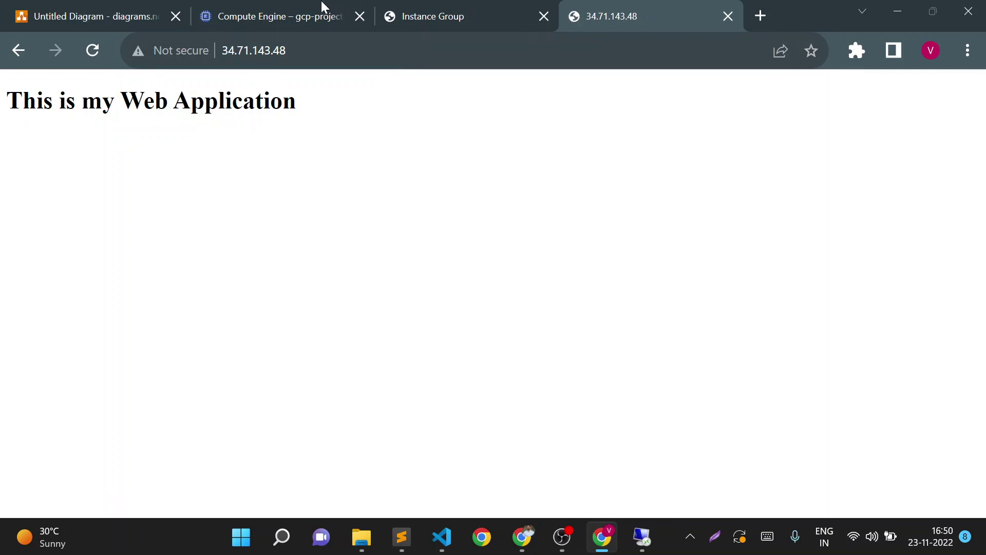
Check the Load Balancer with MIG diagram in the Instance Group PDF and duplicate the mig-web details page
left_click(434, 7)
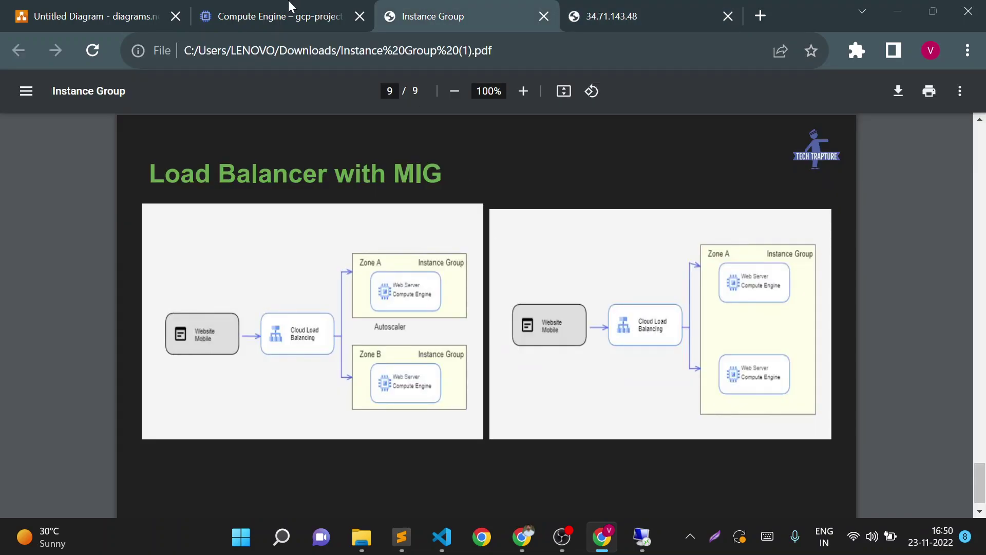
left_click(261, 7)
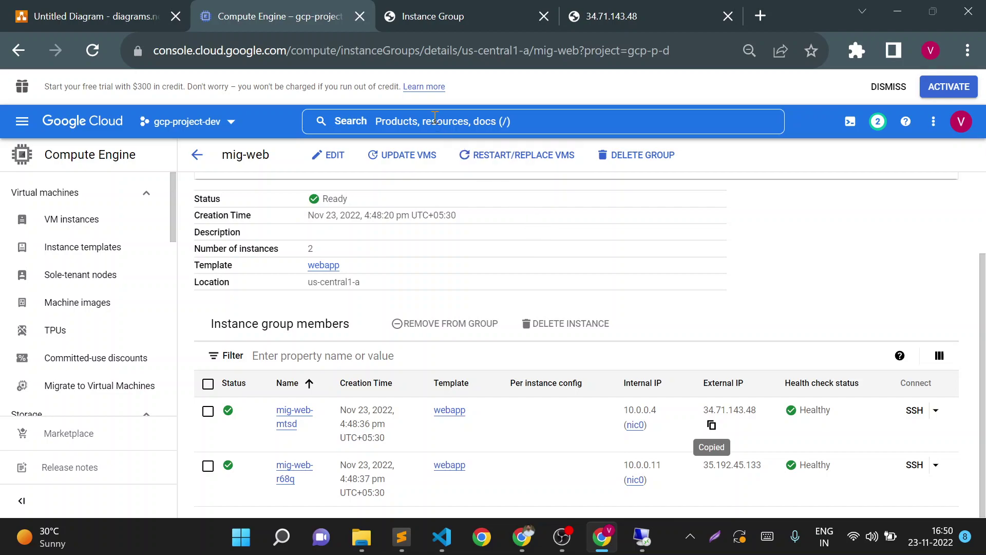
right_click(301, 11)
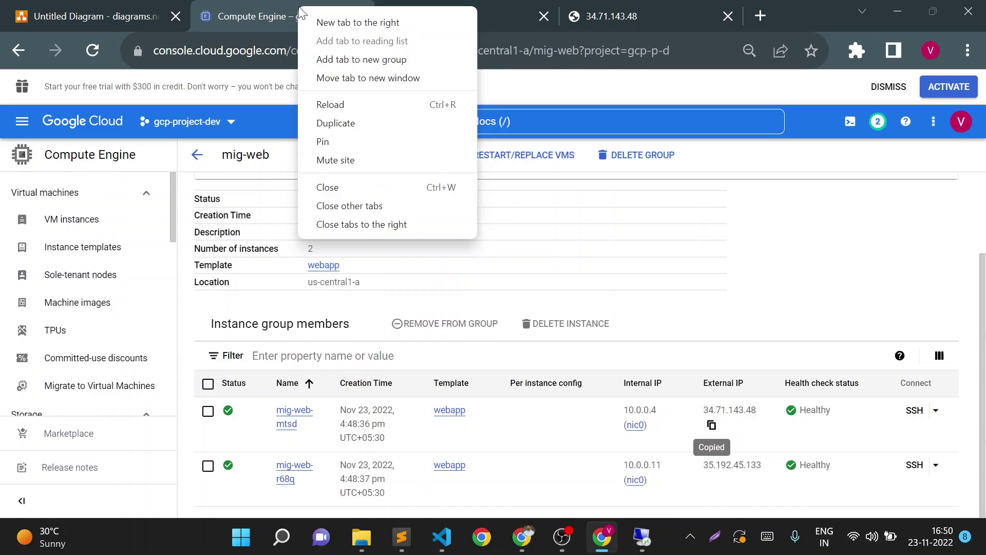
left_click(342, 124)
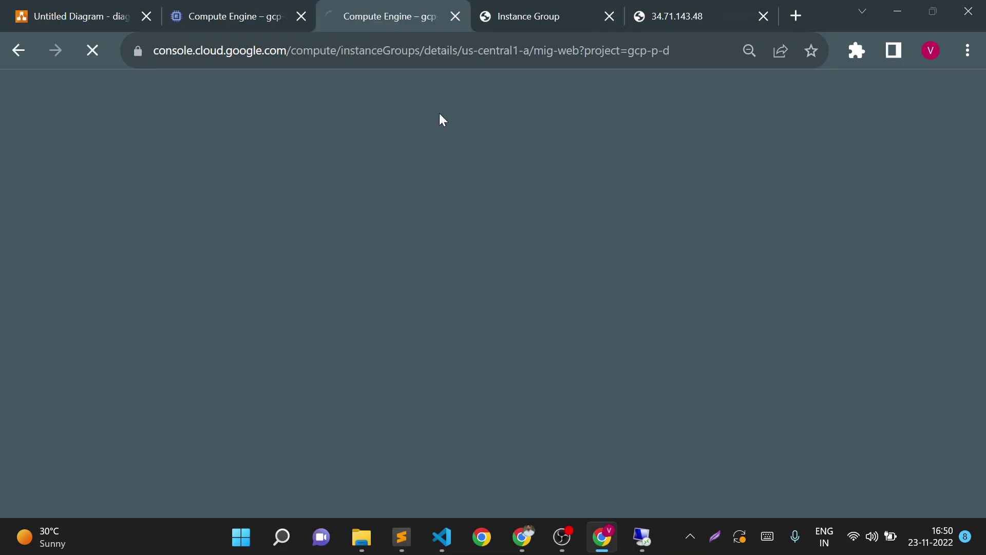
left_click(237, 7)
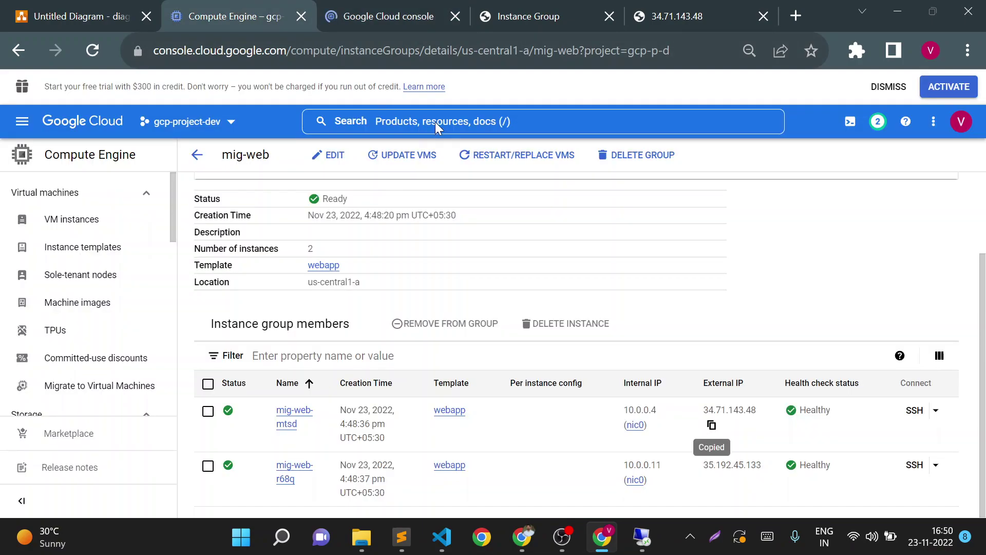
Search the console for Load balancer, open Load balancing and start configuring a new HTTP(S) load balancer
left_click(465, 127)
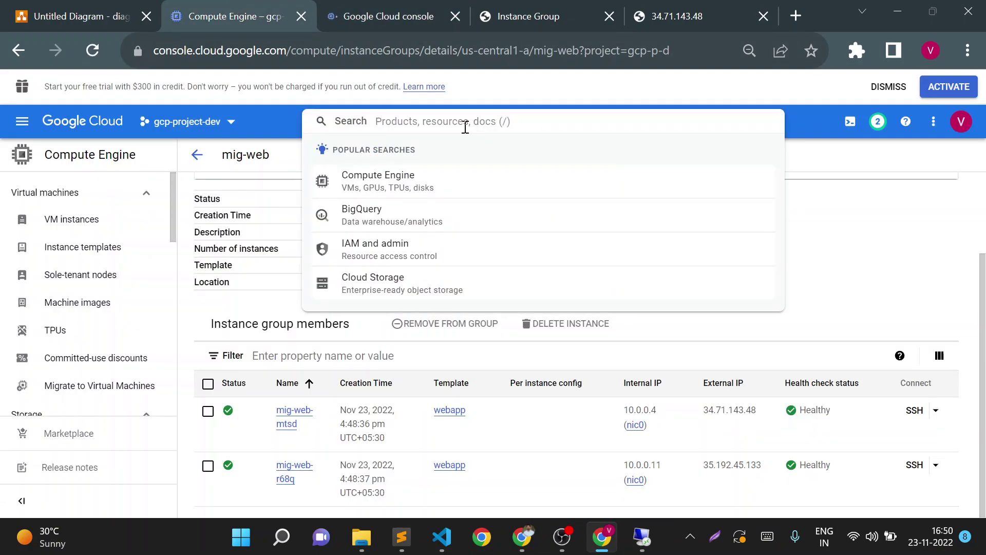
type("Load bala")
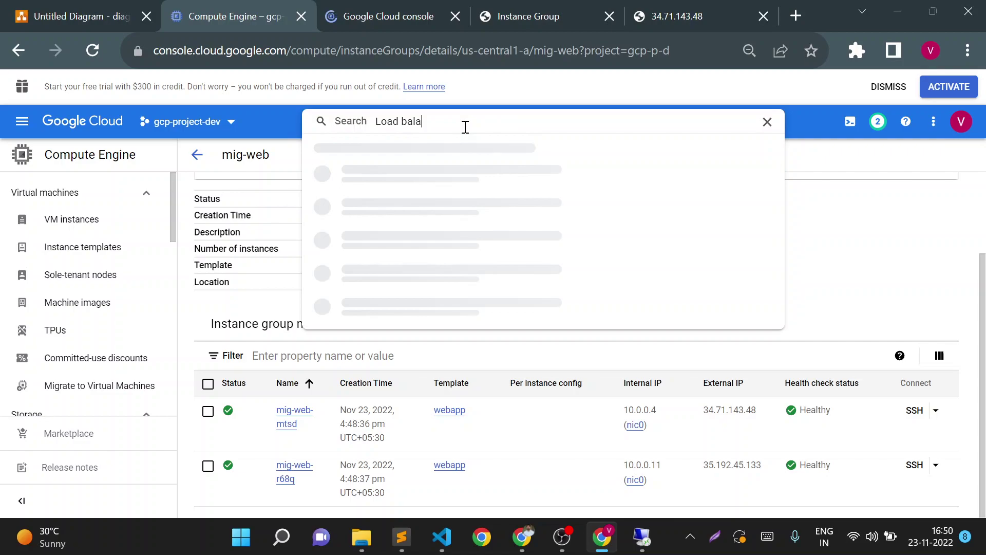
type("ncer")
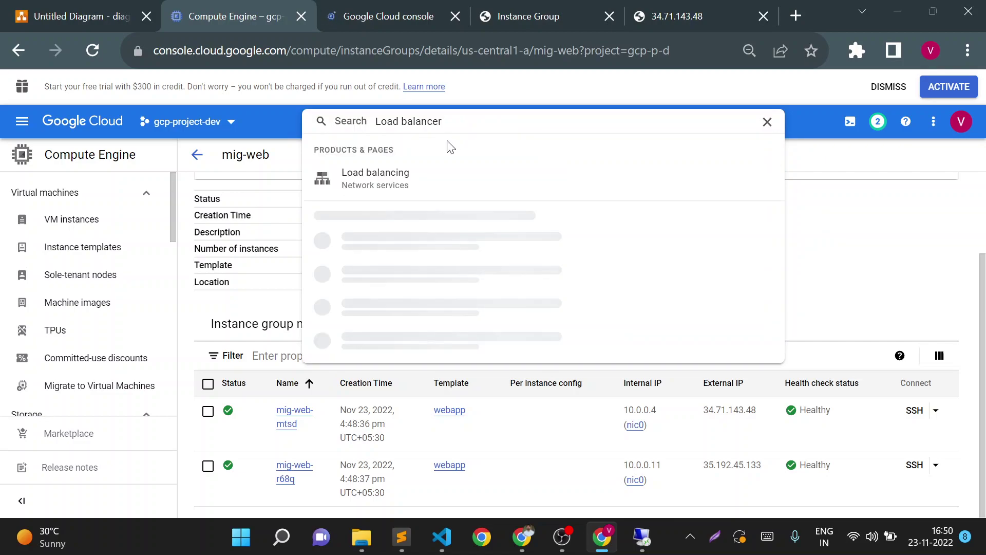
left_click(409, 182)
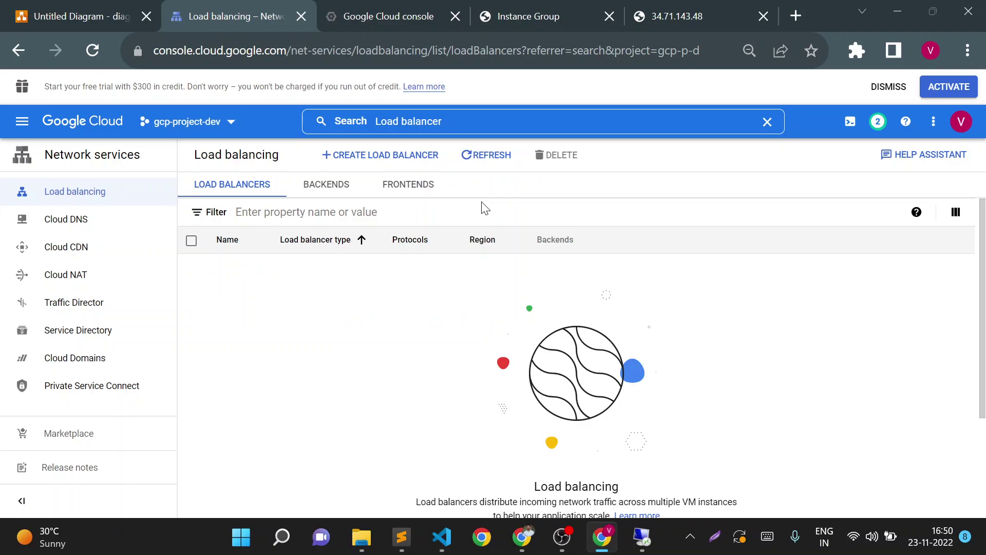
left_click(396, 155)
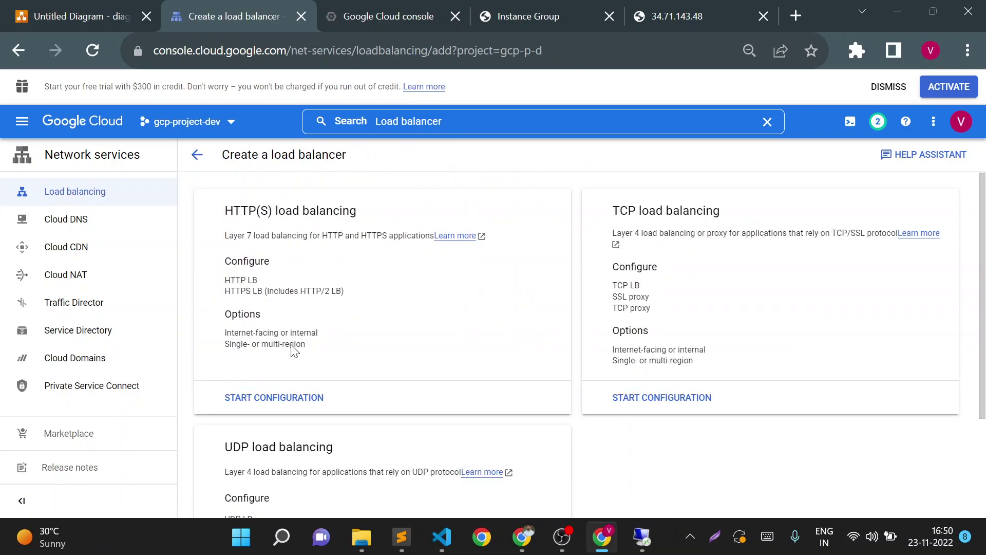
left_click(288, 398)
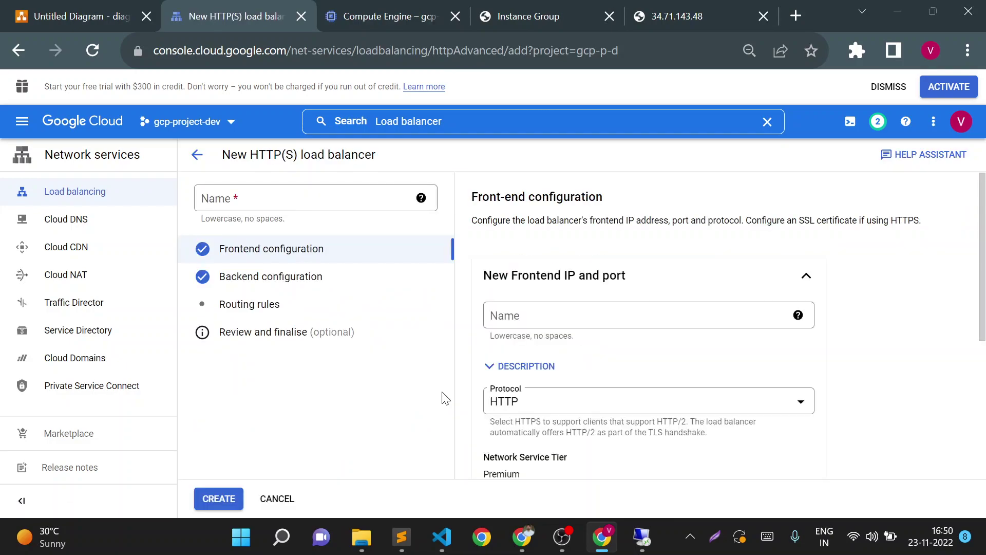
Name the load balancer webapp and complete a frontend named webapp-mig, keeping HTTP, IPv4, an ephemeral IP address and port 80
left_click(272, 199)
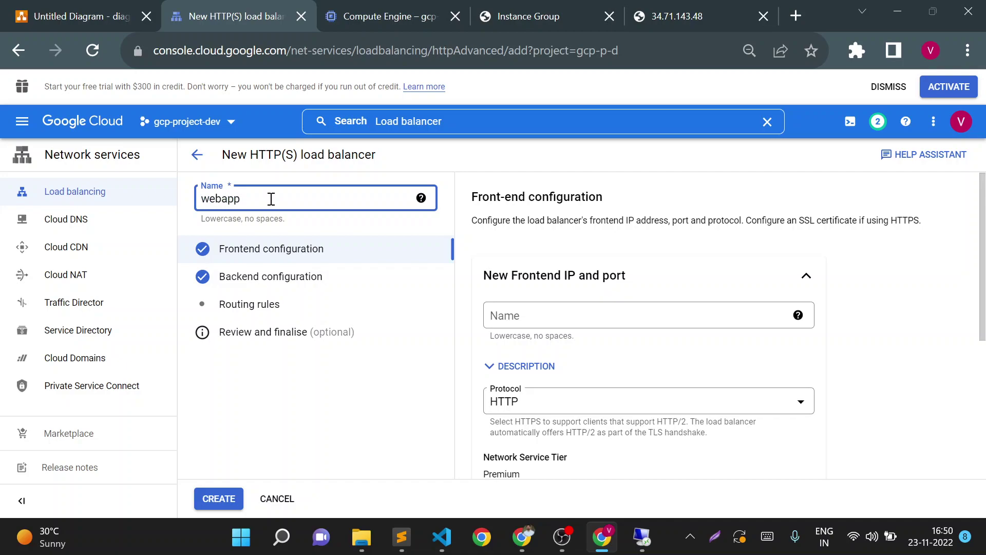
left_click(602, 316)
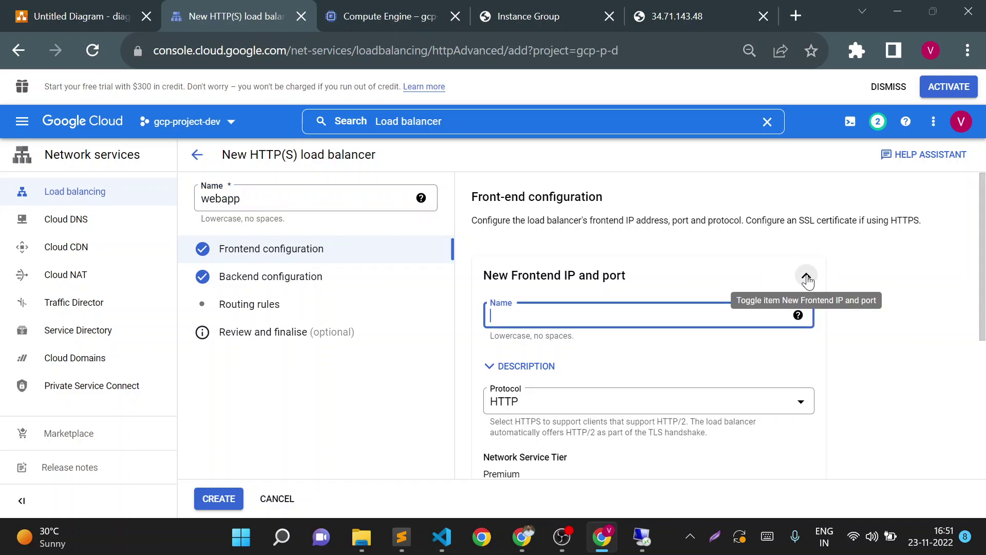
left_click(593, 321)
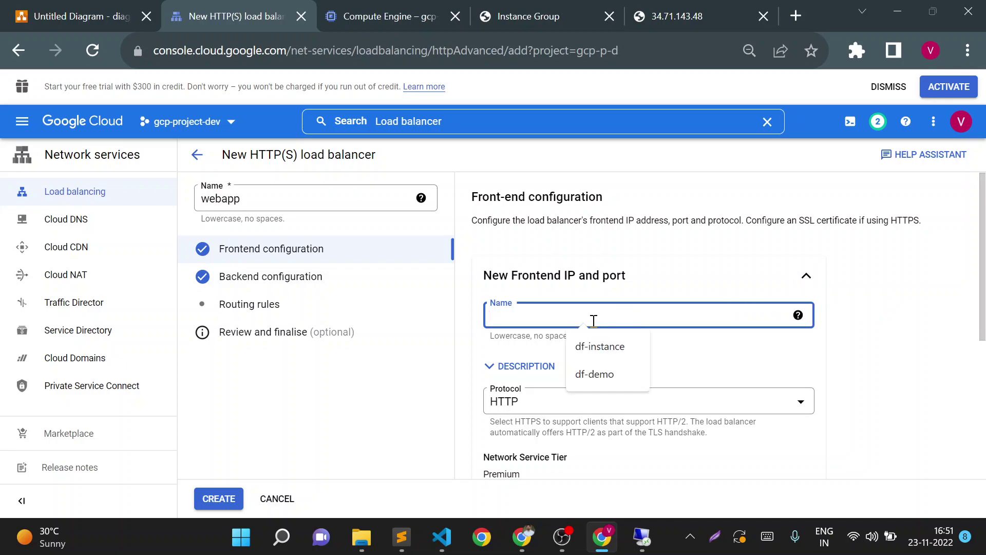
type("weba")
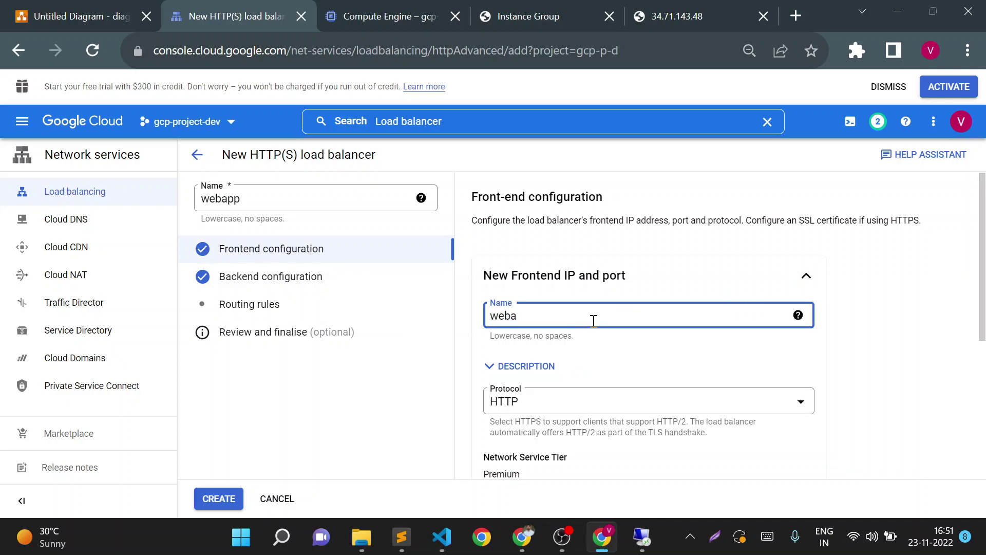
type("pp-mig")
scroll(984, 303, "down", 2)
scroll(984, 303, "down", 3)
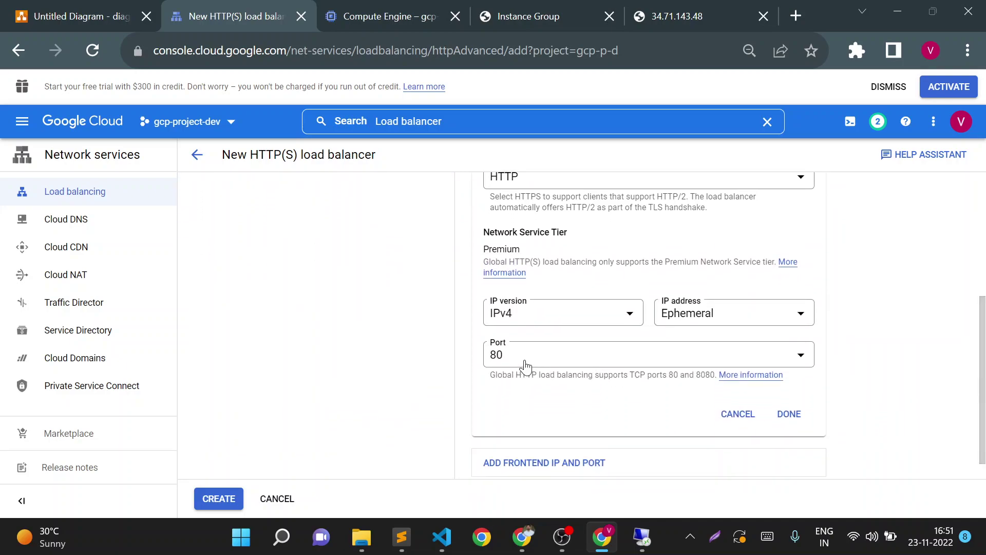
scroll(984, 312, "up", 2)
scroll(984, 308, "up", 2)
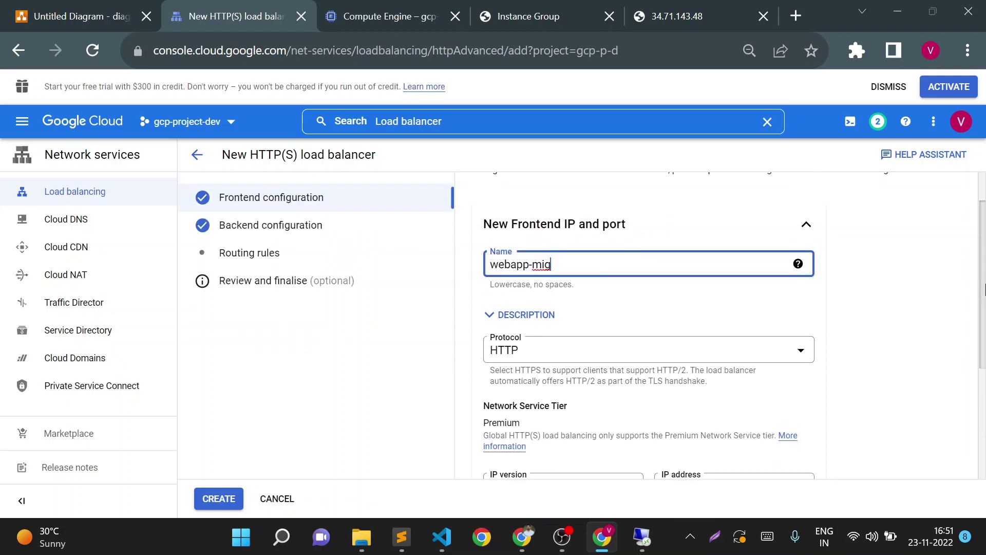
scroll(984, 289, "down", 4)
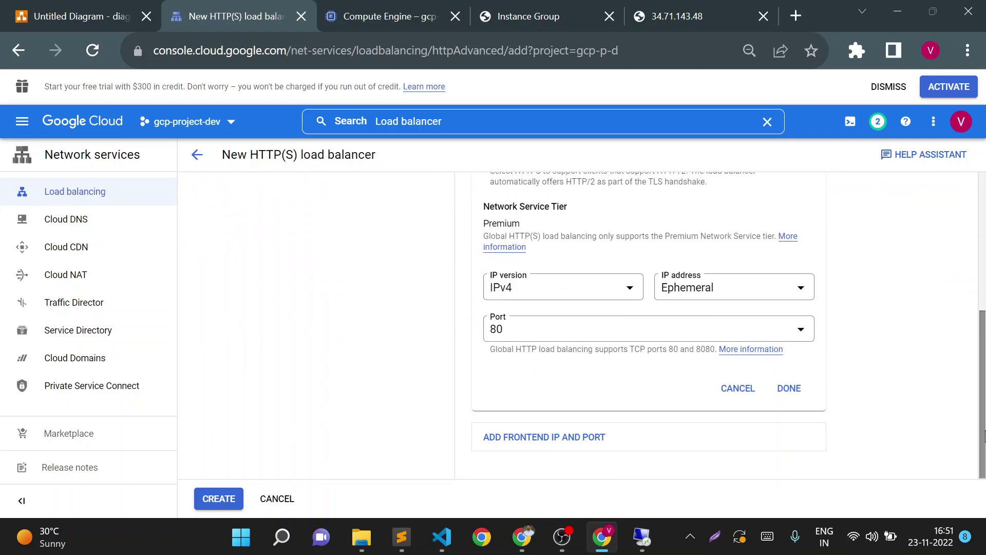
left_click(778, 394)
In the backend configuration, start creating a backend service of the instance group type and name it mig-backend
left_click(326, 278)
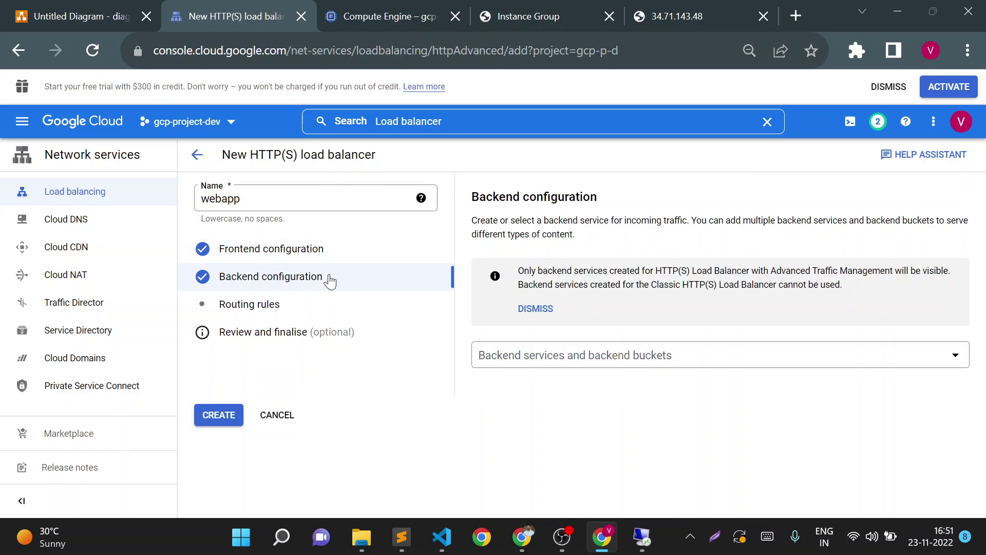
left_click(635, 369)
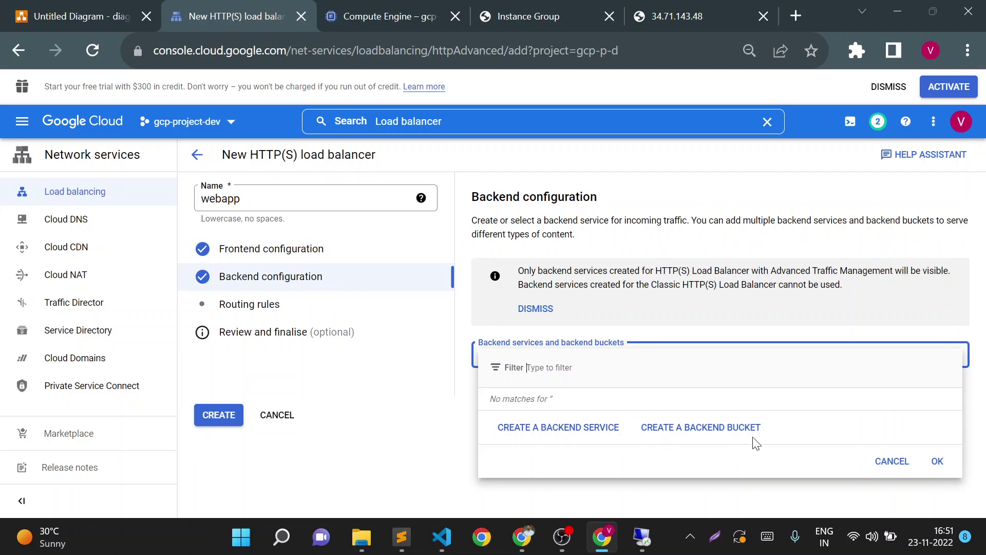
left_click(711, 319)
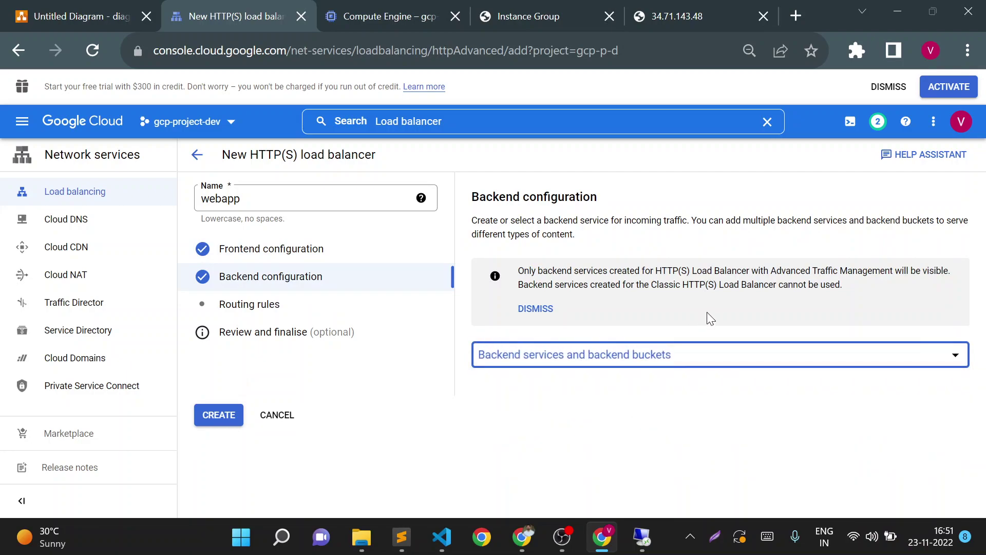
left_click(780, 364)
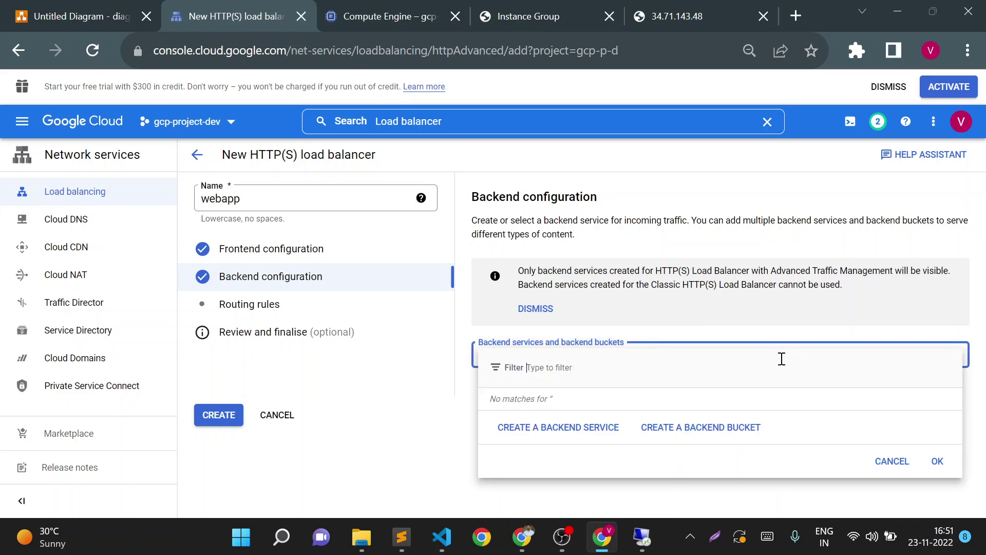
left_click(582, 436)
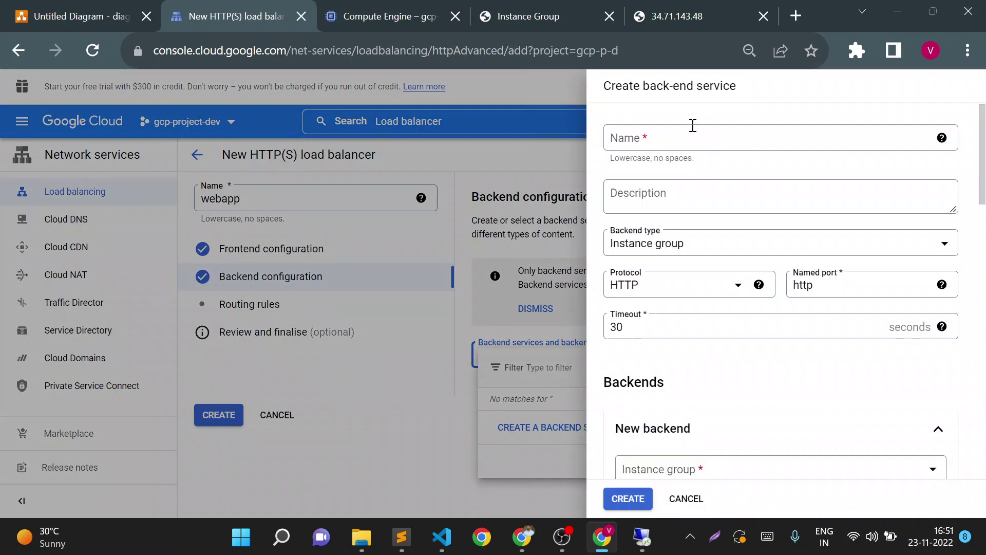
left_click(693, 128)
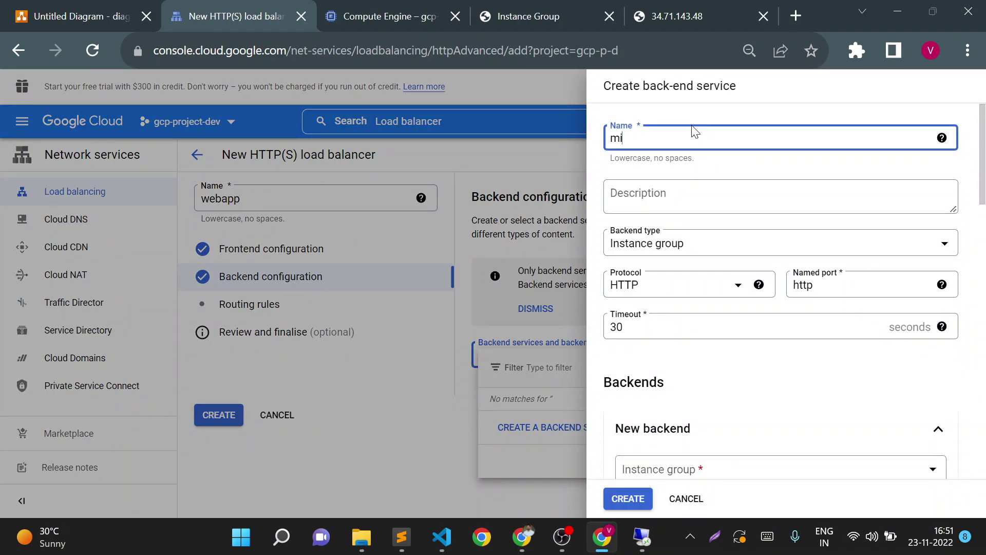
type("end")
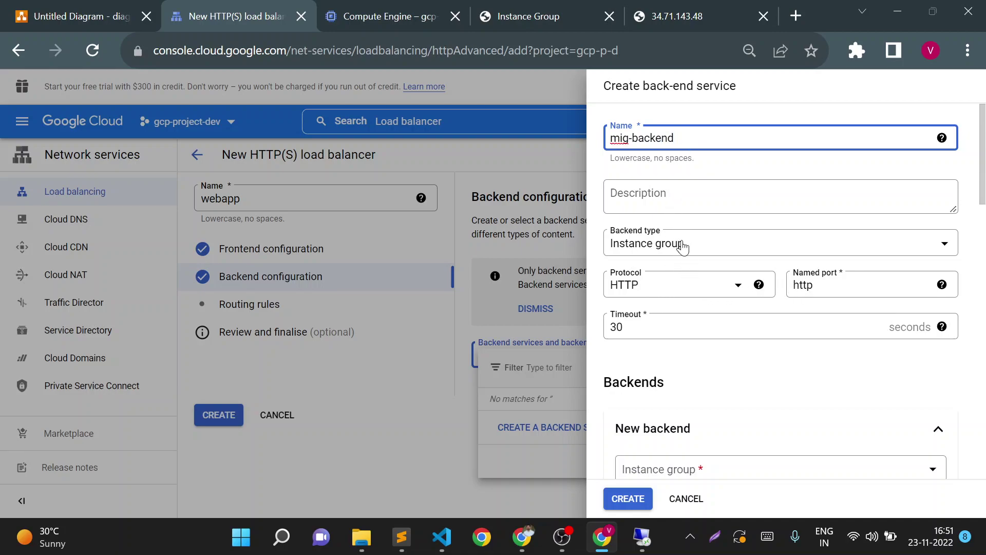
Choose the instance group mig-web for the new backend and set its port number to 80
left_click_drag(982, 193, 985, 254)
left_click(663, 246)
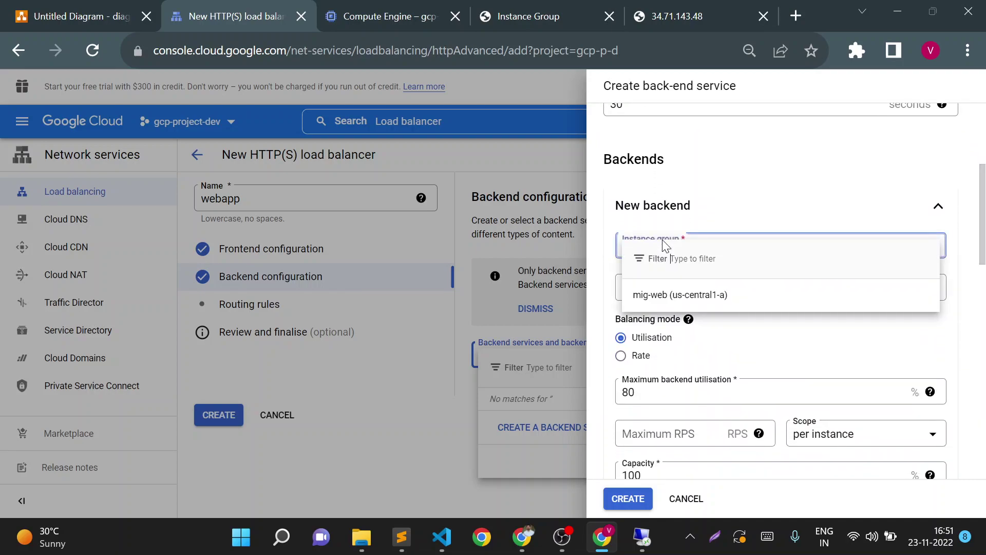
left_click(667, 302)
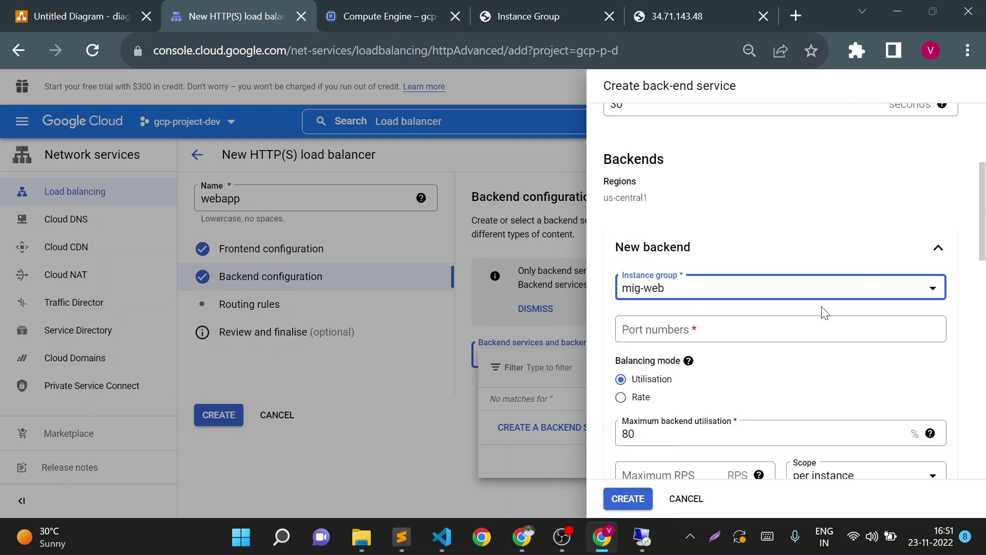
left_click(855, 326)
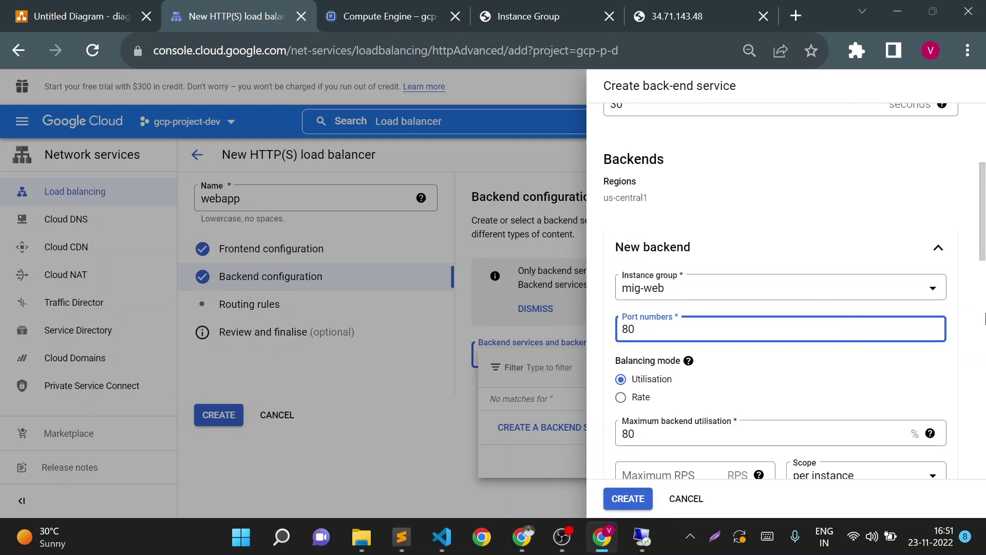
Set the backend's balancing mode to Rate with a maximum of 2 RPS per instance and finish the backend entry
scroll(985, 275, "down", 2)
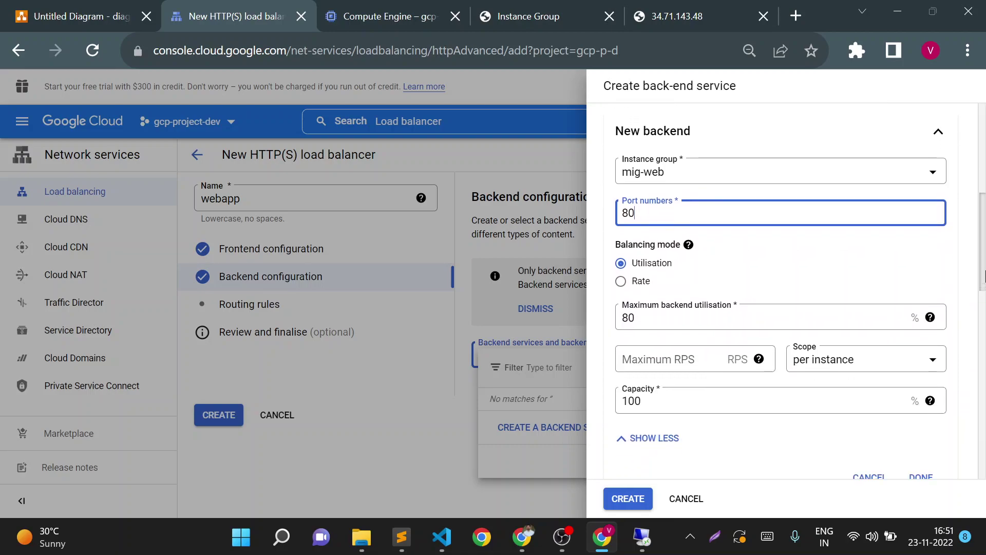
left_click(621, 282)
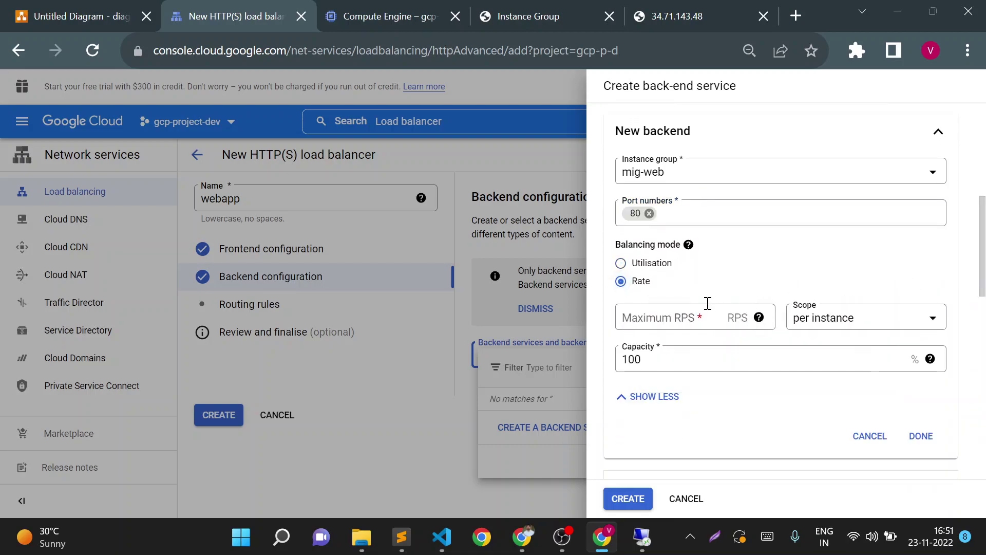
left_click(662, 317)
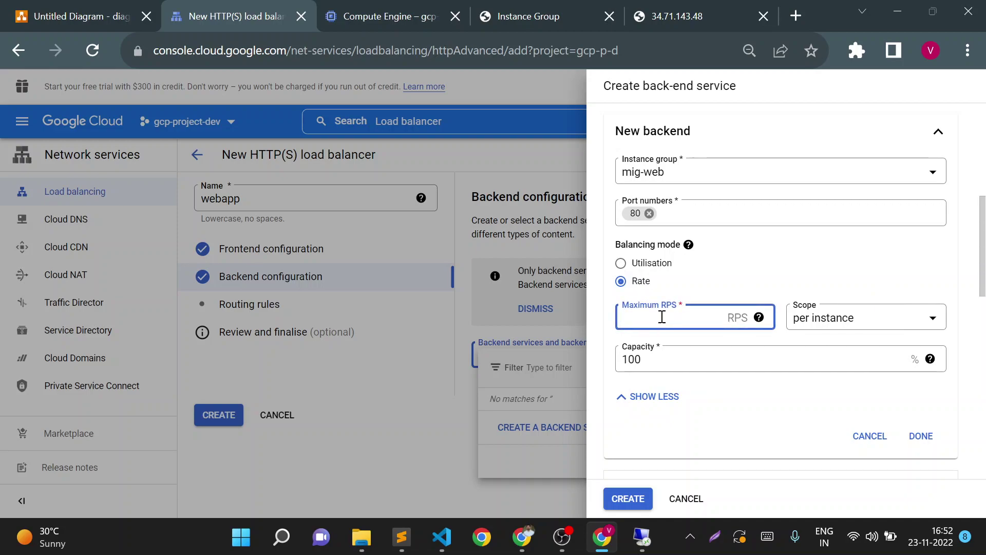
left_click(799, 280)
scroll(985, 272, "up", 2)
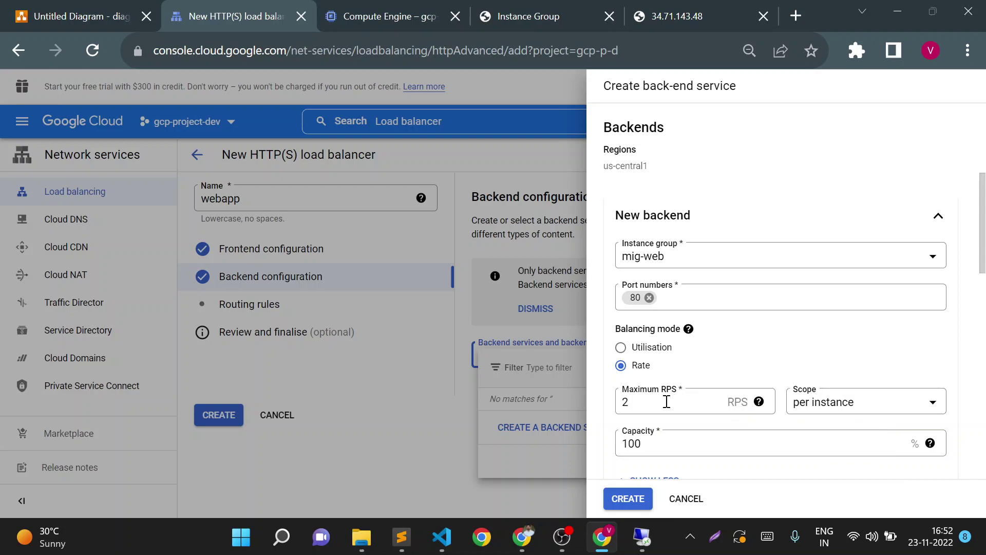
left_click(648, 401)
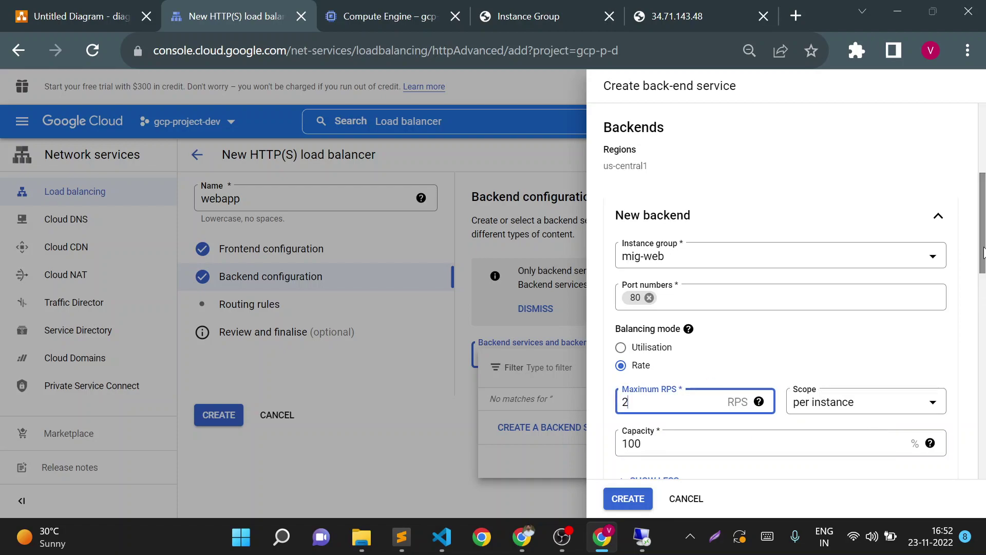
left_click_drag(984, 253, 932, 321)
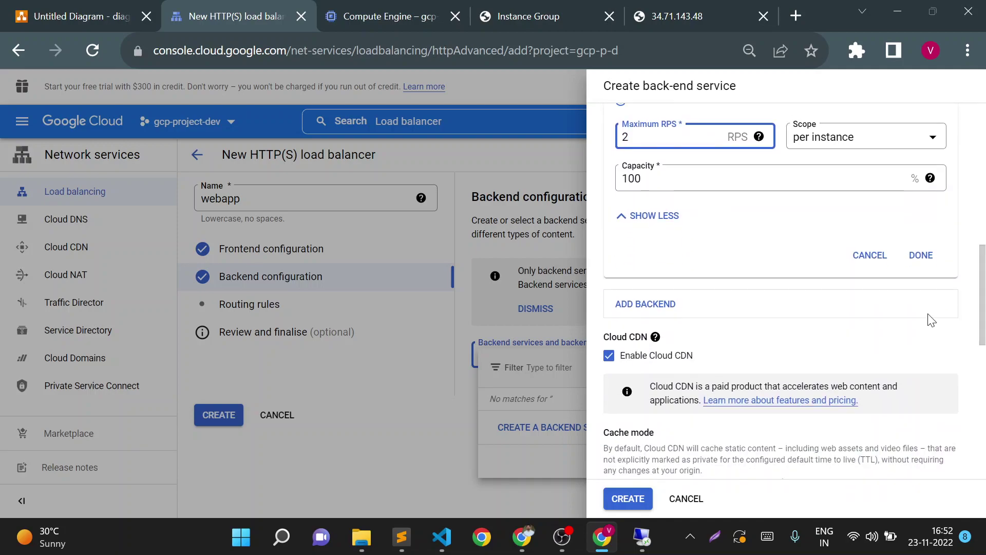
left_click(932, 262)
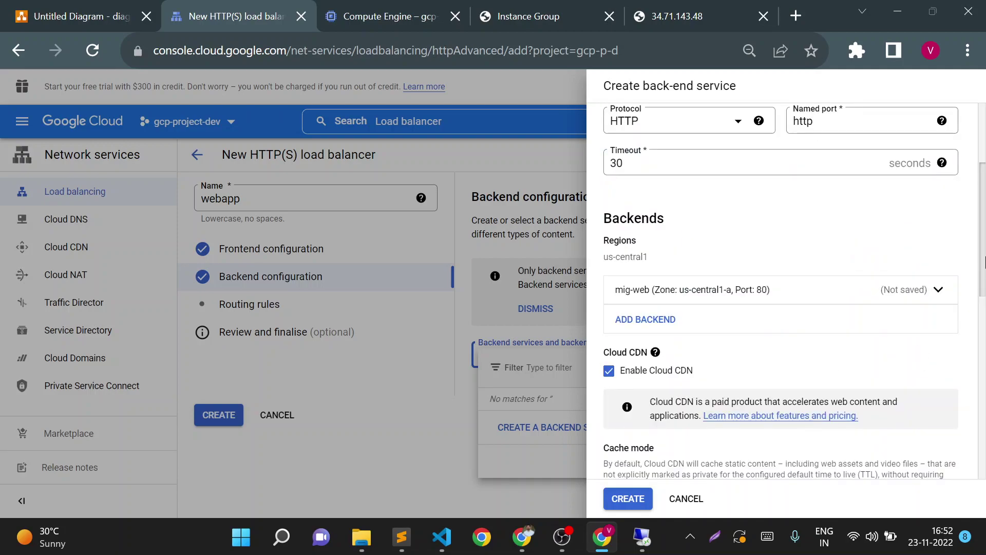
Disable Cloud CDN, assign the hc-mig health check and create the back-end service
scroll(649, 204, "down", 4)
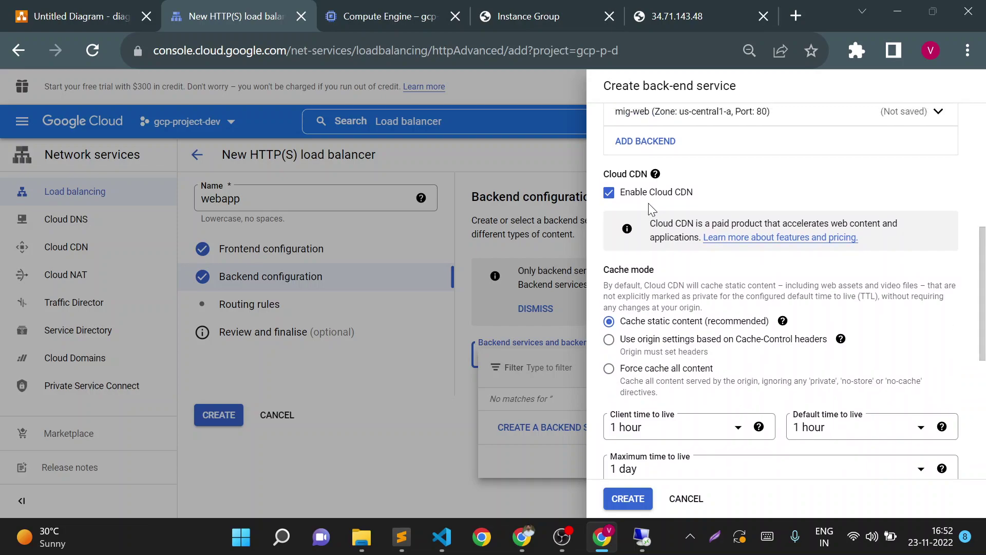
left_click(609, 192)
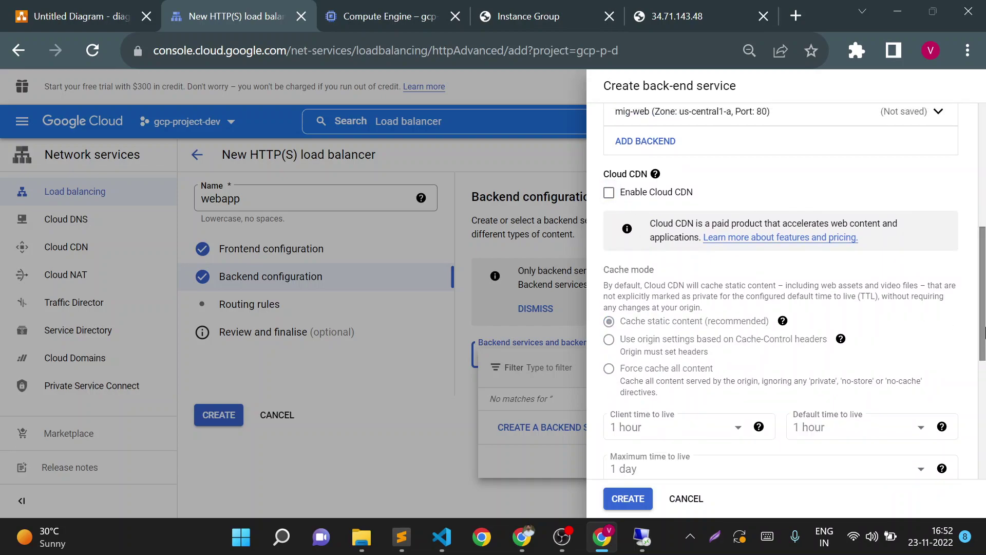
scroll(984, 331, "down", 5)
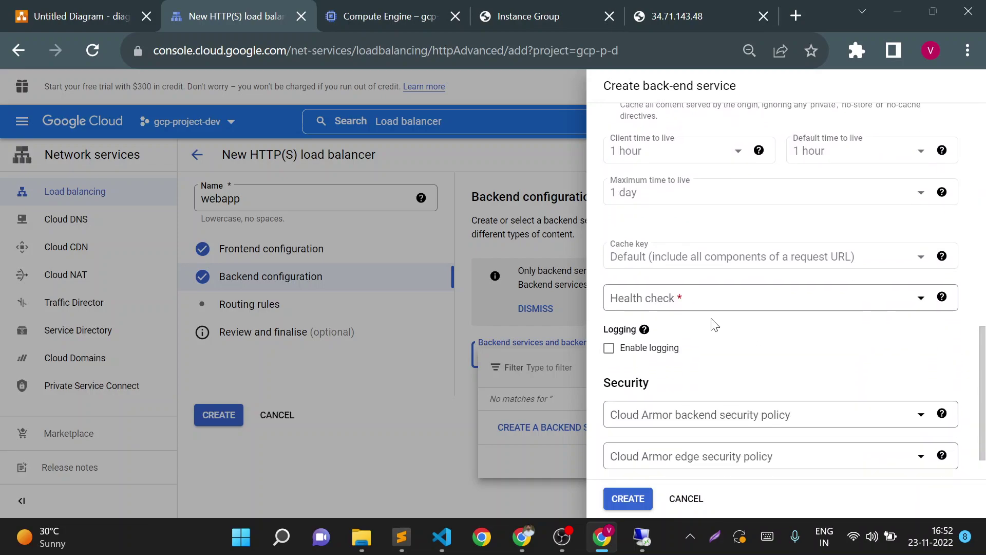
left_click(653, 299)
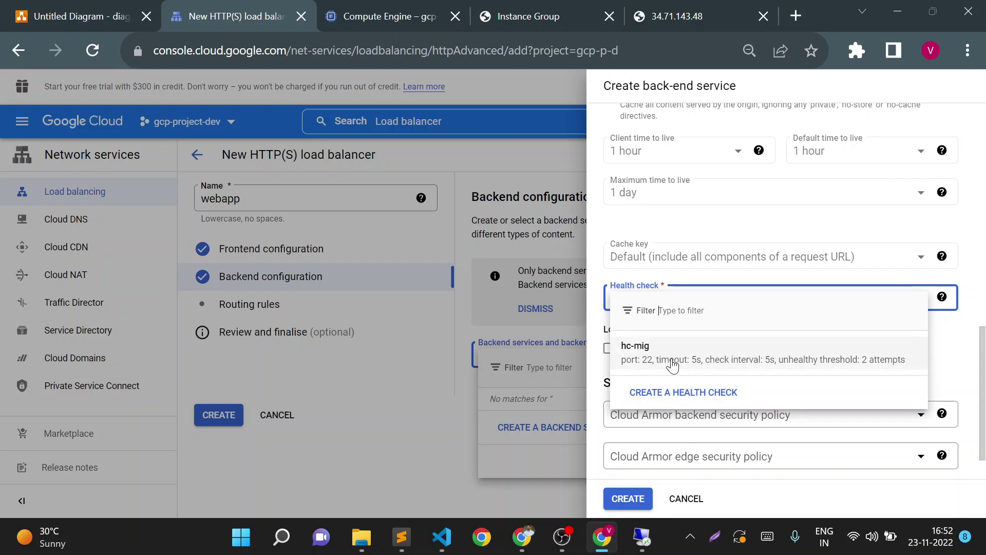
left_click(672, 364)
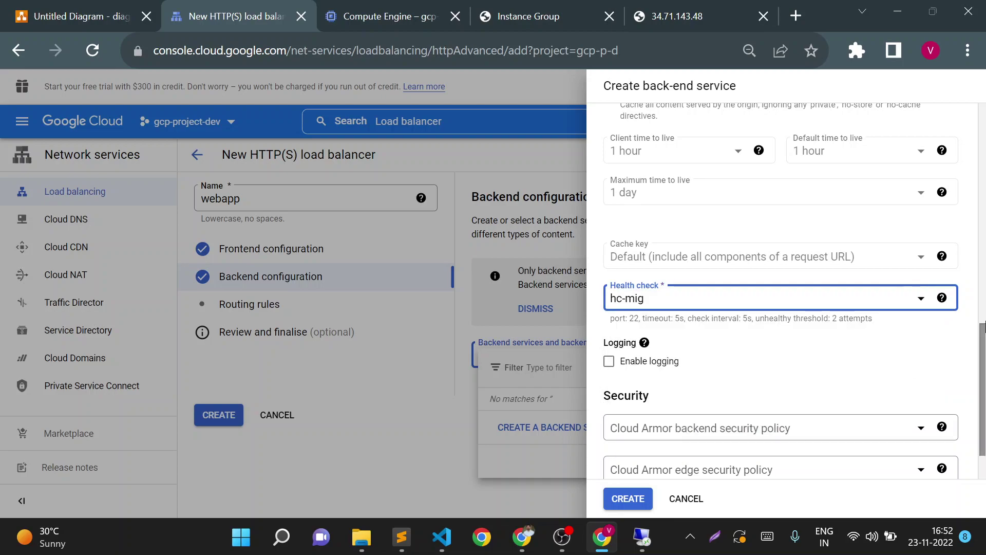
scroll(984, 340, "down", 2)
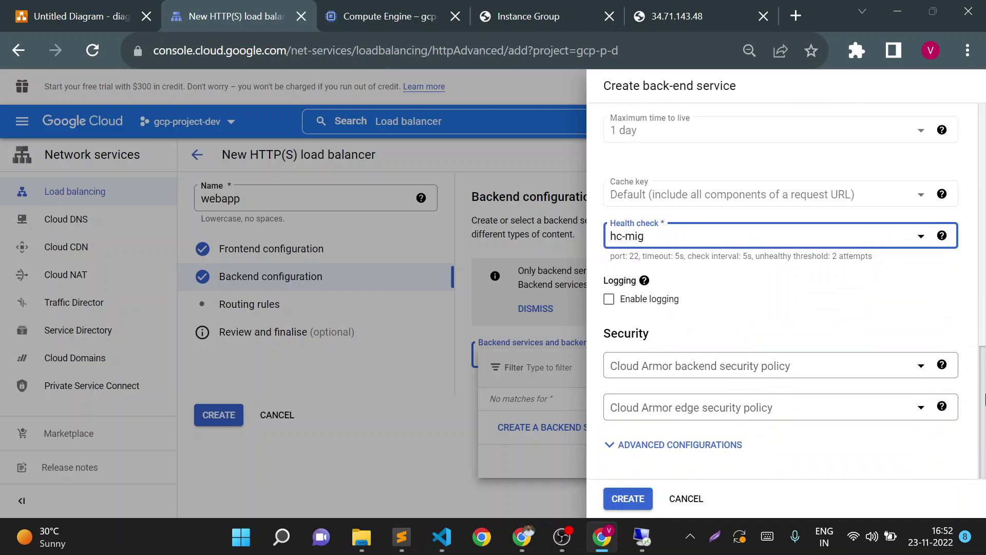
left_click(627, 498)
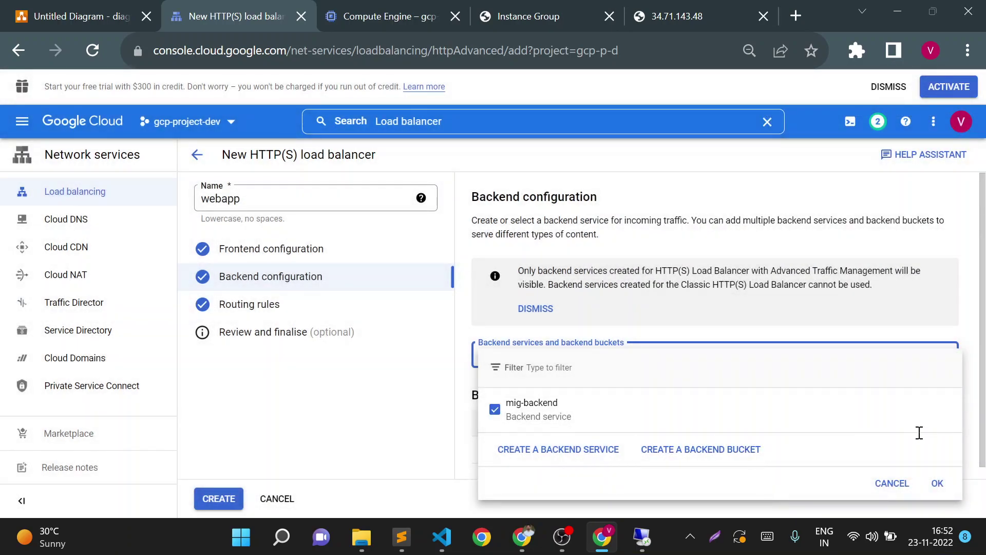
Create the webapp load balancer with mig-backend as its backend service and refresh the load balancer list
left_click(935, 484)
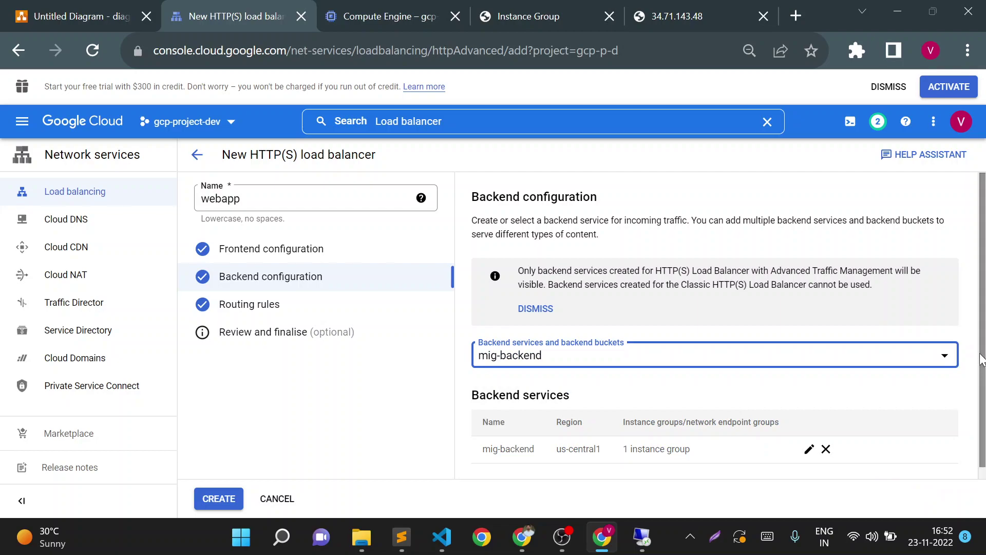
scroll(982, 386, "down", 1)
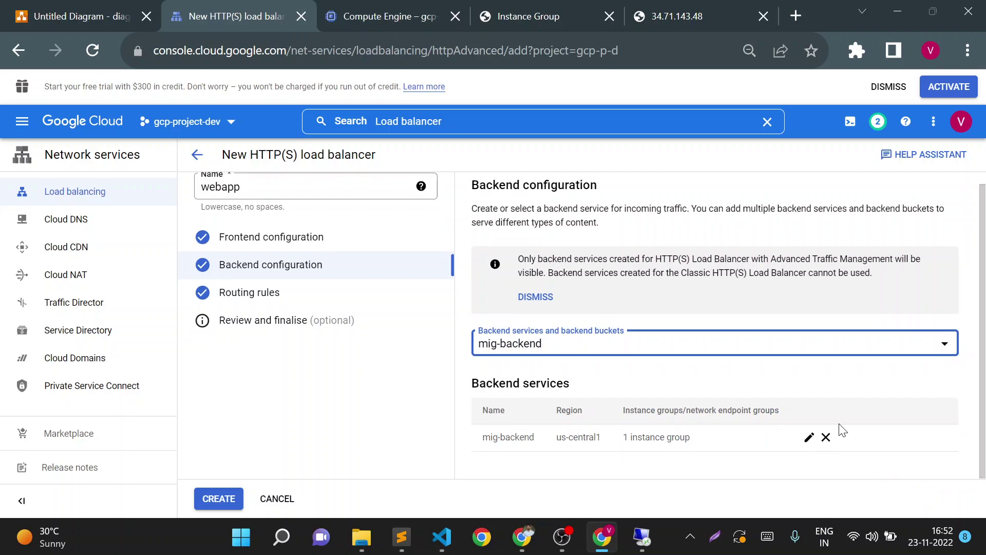
left_click(218, 497)
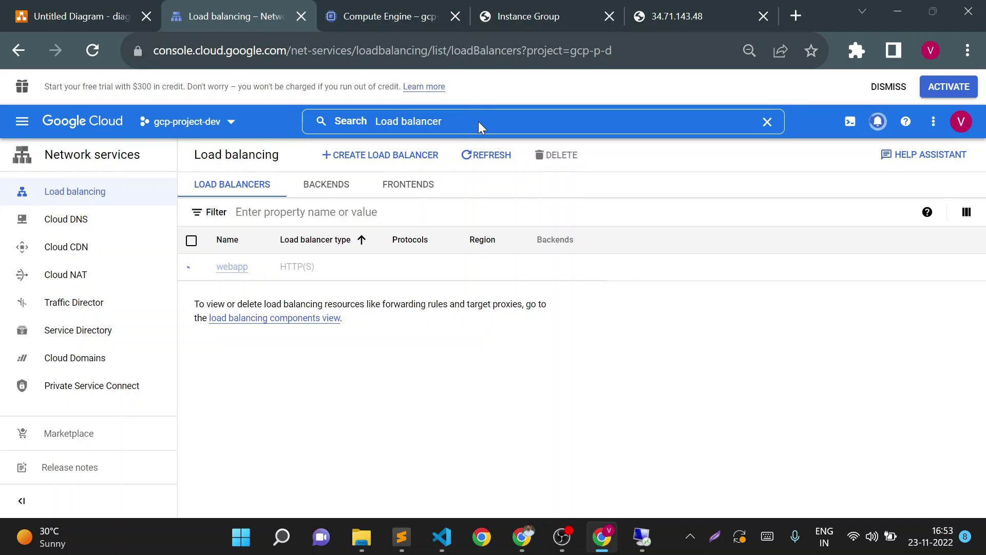
left_click(485, 161)
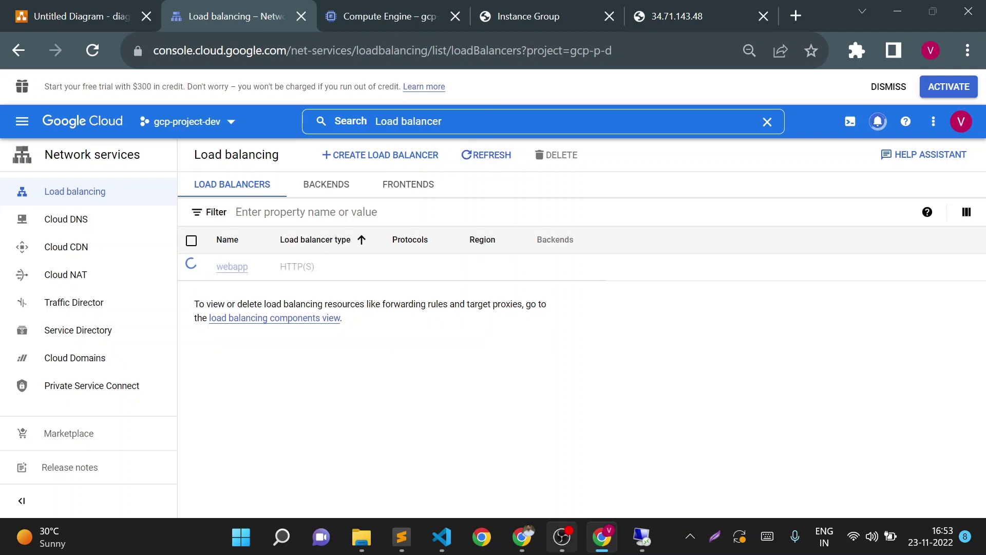
mouse_move(562, 537)
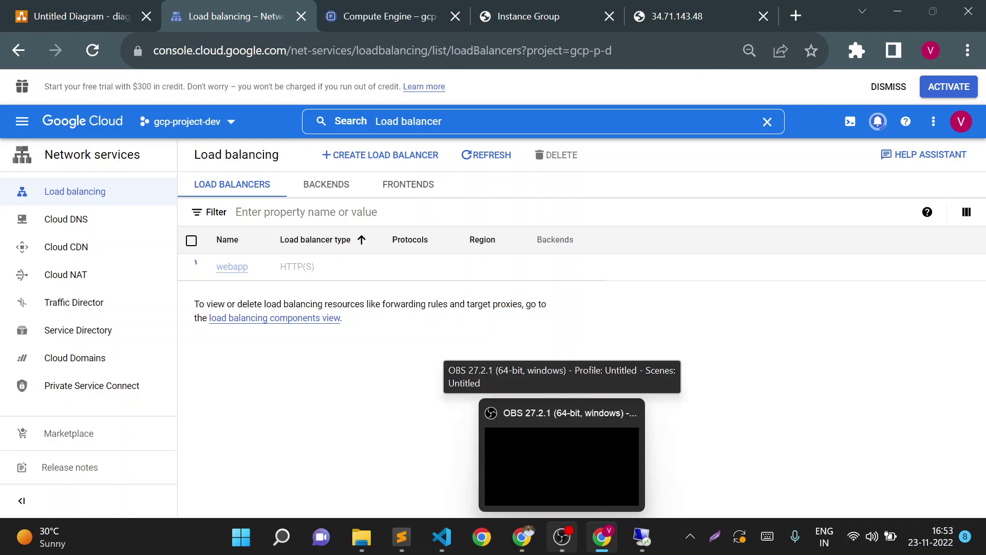
left_click(562, 536)
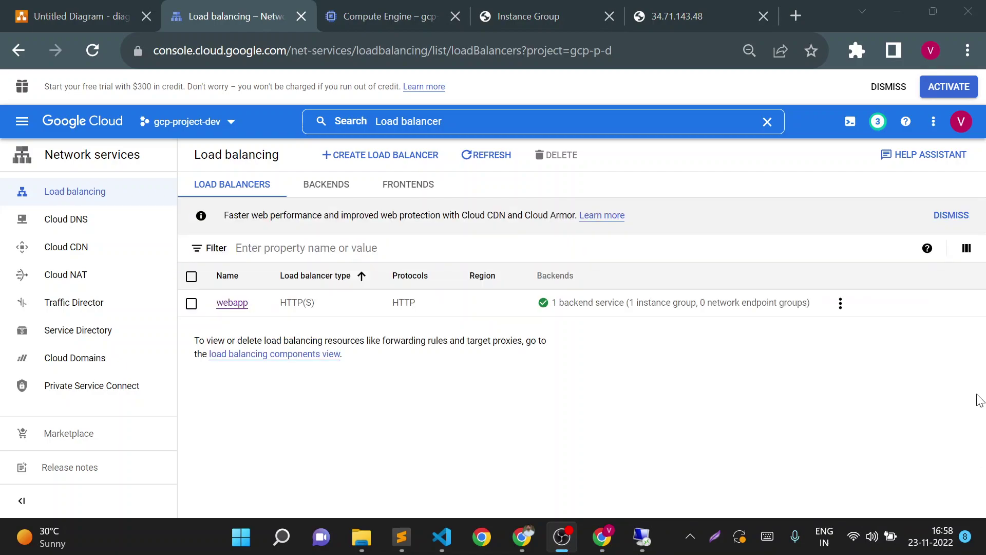
left_click(980, 400)
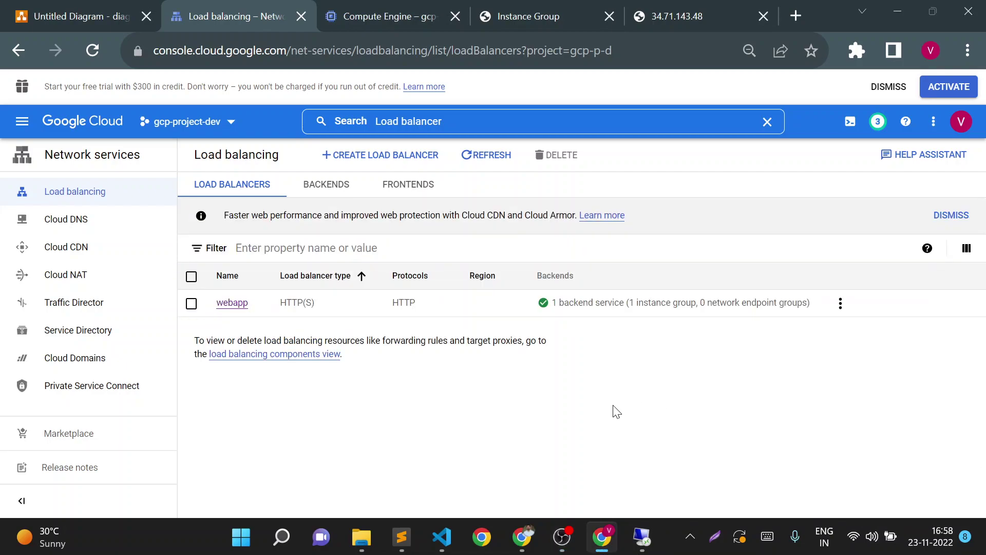
Open the details of the webapp load balancer and copy its frontend IP address without the port
left_click(232, 302)
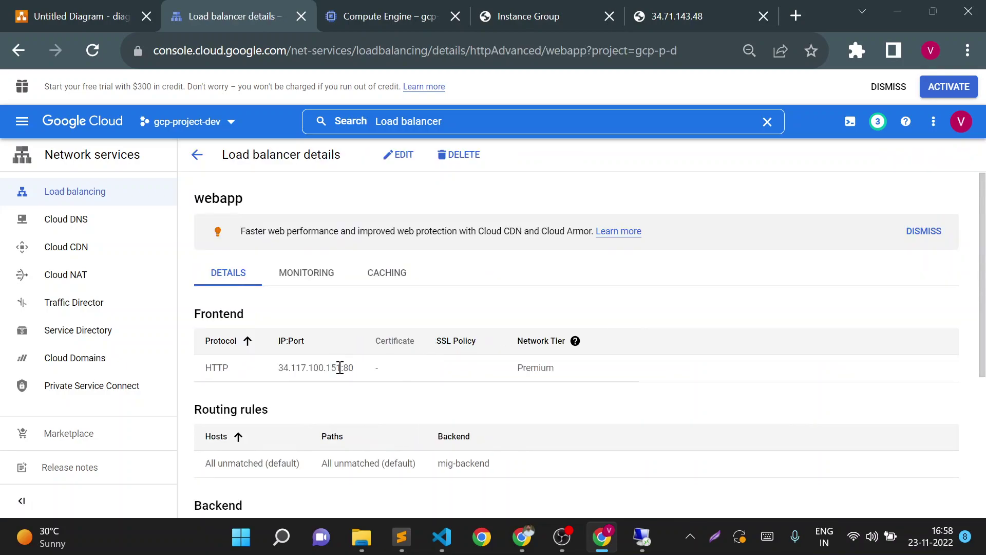
left_click_drag(341, 368, 279, 367)
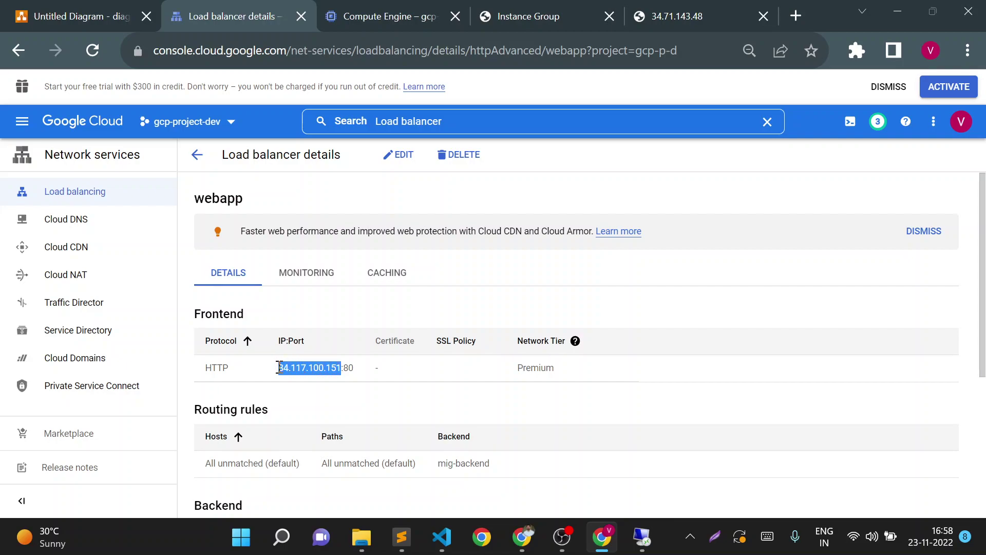
key("ctrl+c")
left_click(796, 15)
type("h")
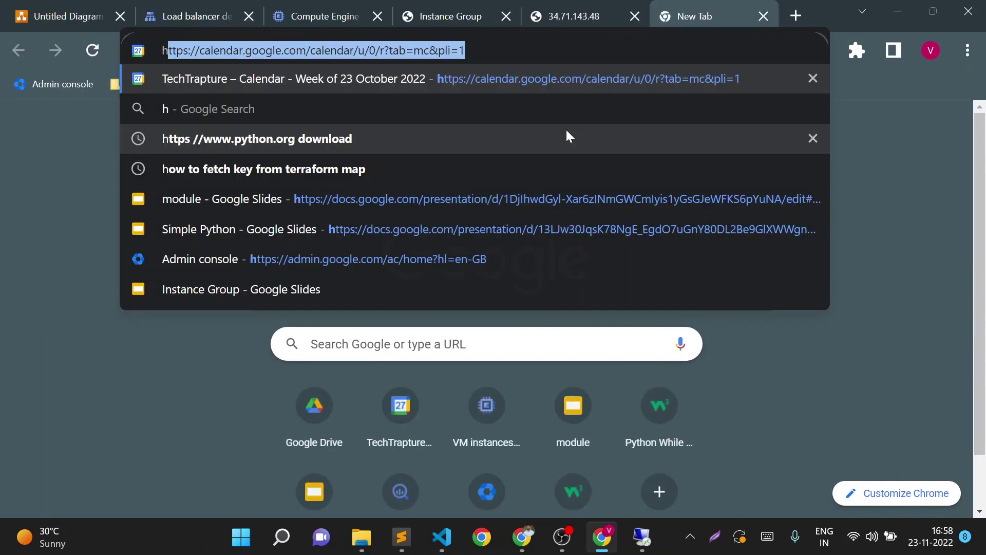
type("ttp")
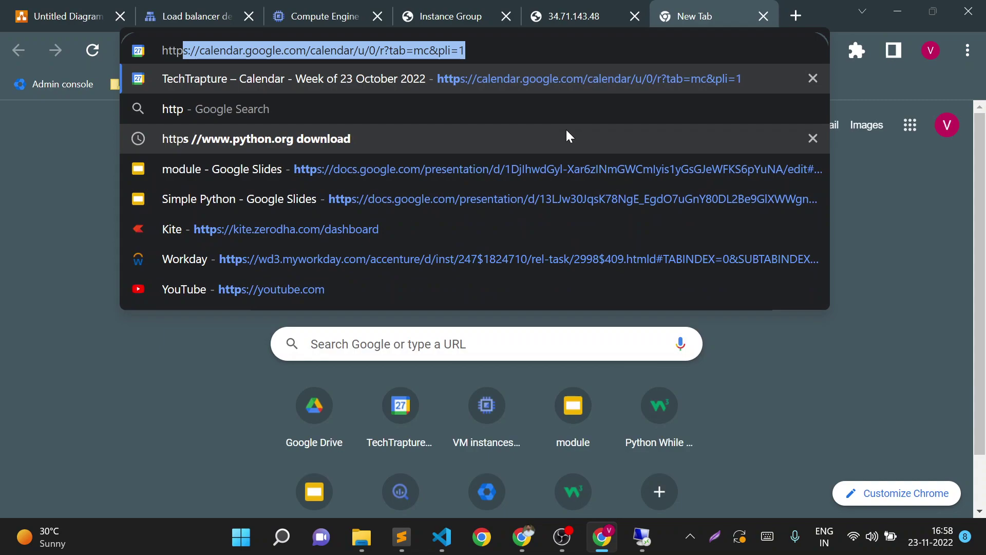
type("://34.117.100.151")
key("Return")
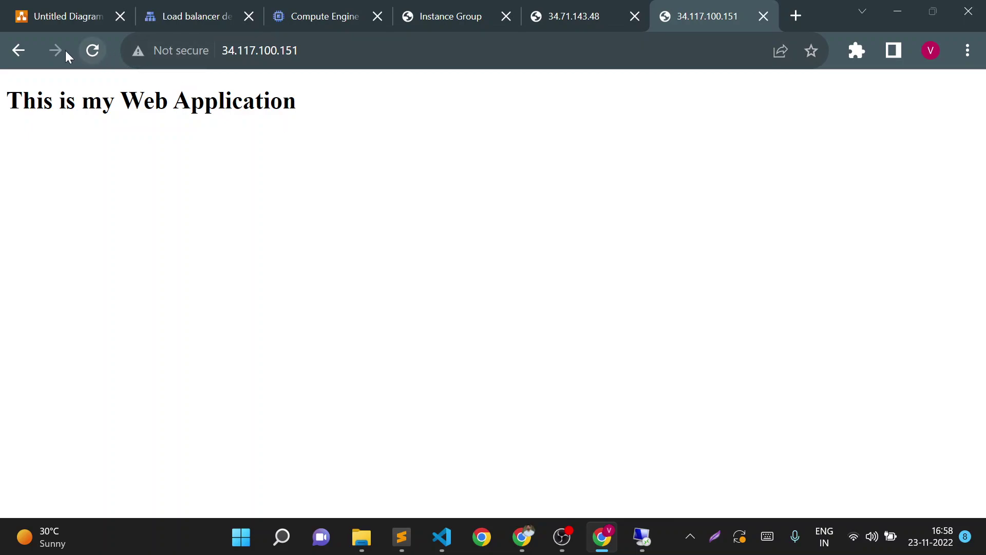
left_click(93, 55)
left_click(94, 52)
Switch to Sublime Text and copy the full echo command that writes index.html from gcp.txt
mouse_move(400, 528)
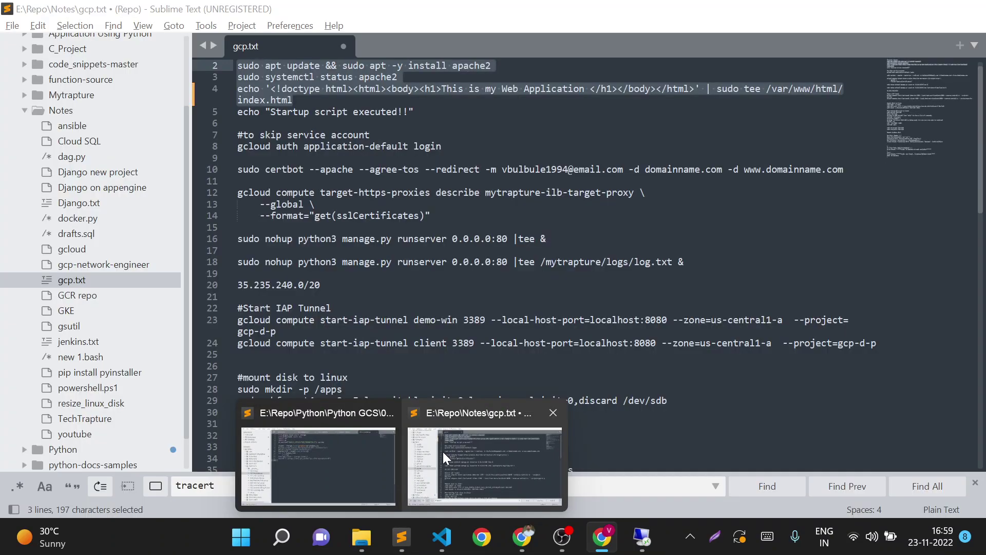
left_click(442, 452)
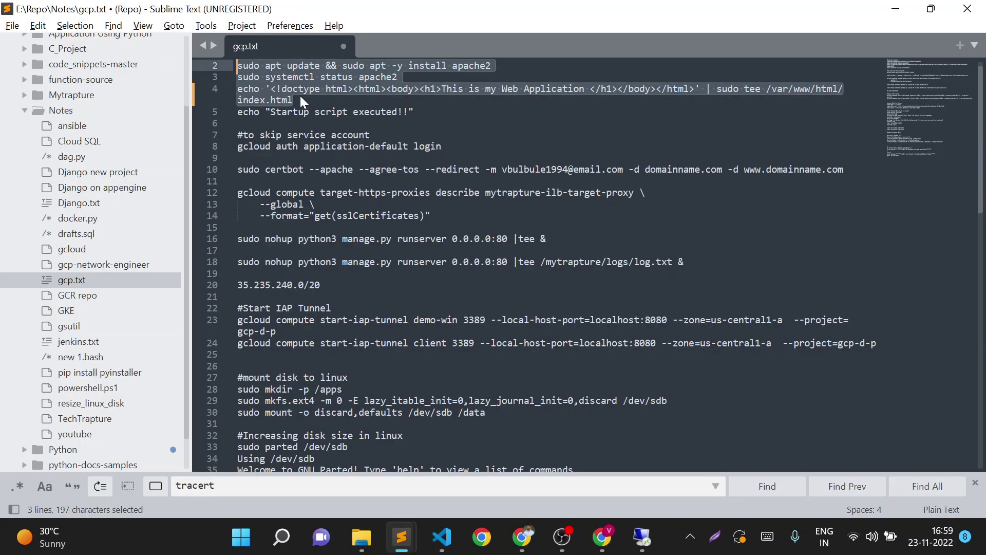
left_click_drag(300, 96, 238, 66)
right_click(251, 76)
left_click(525, 90)
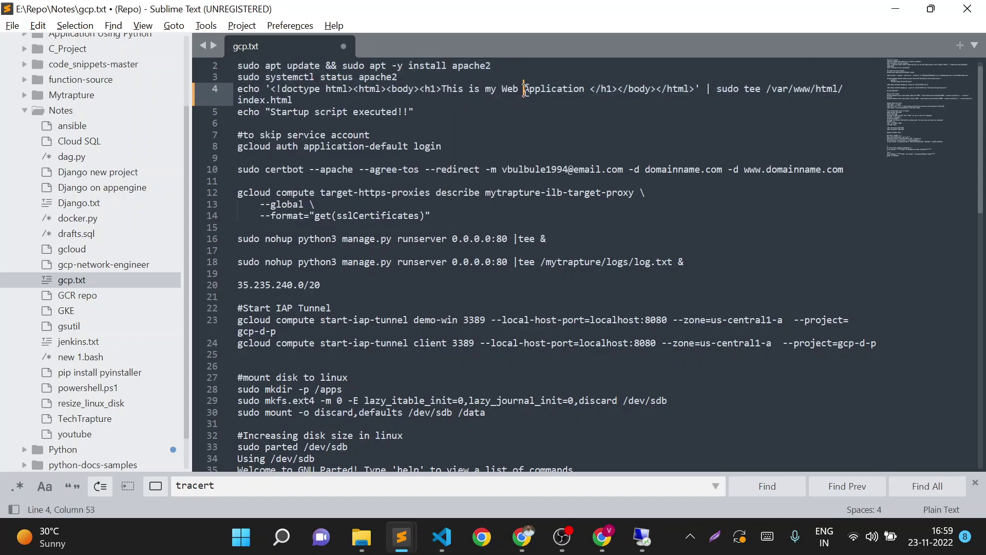
left_click_drag(294, 101, 237, 91)
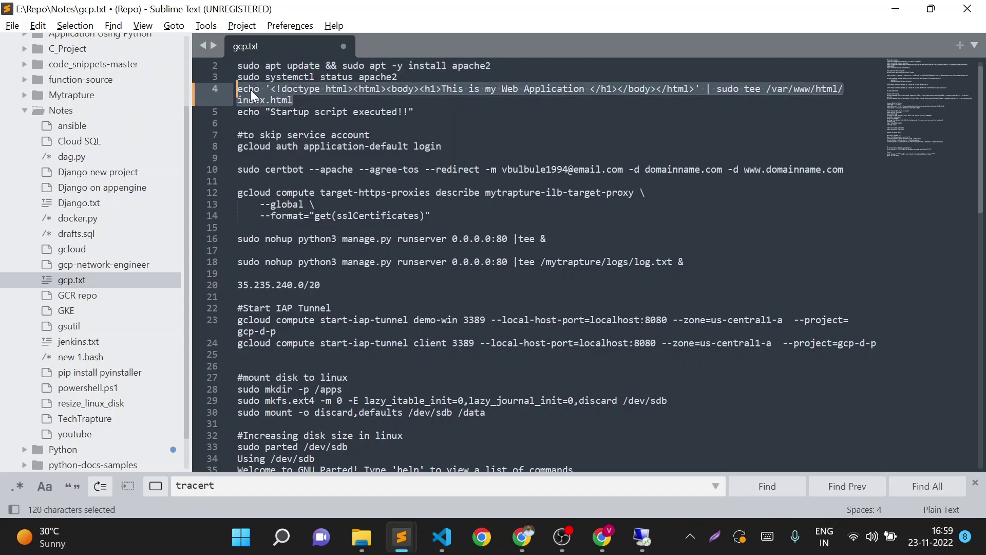
right_click(251, 90)
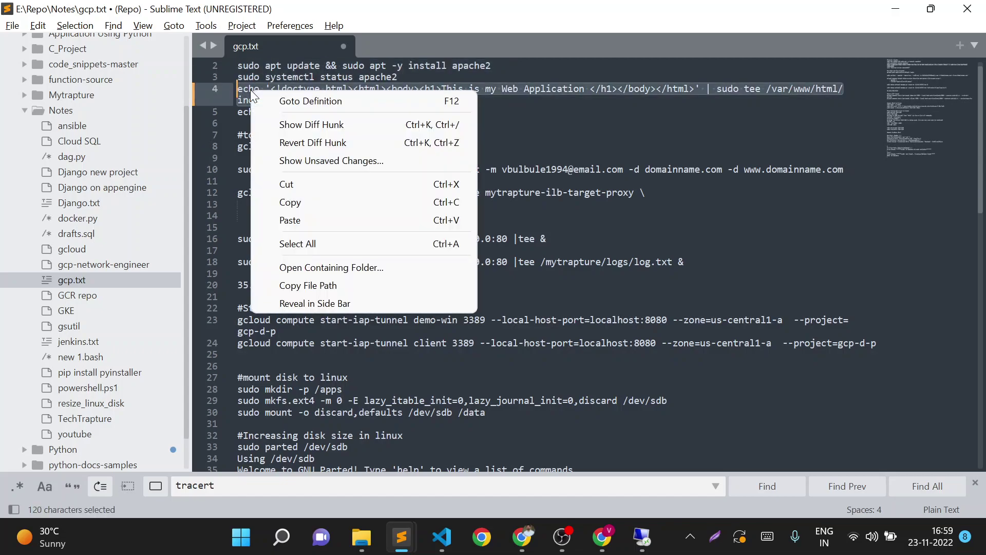
left_click(312, 200)
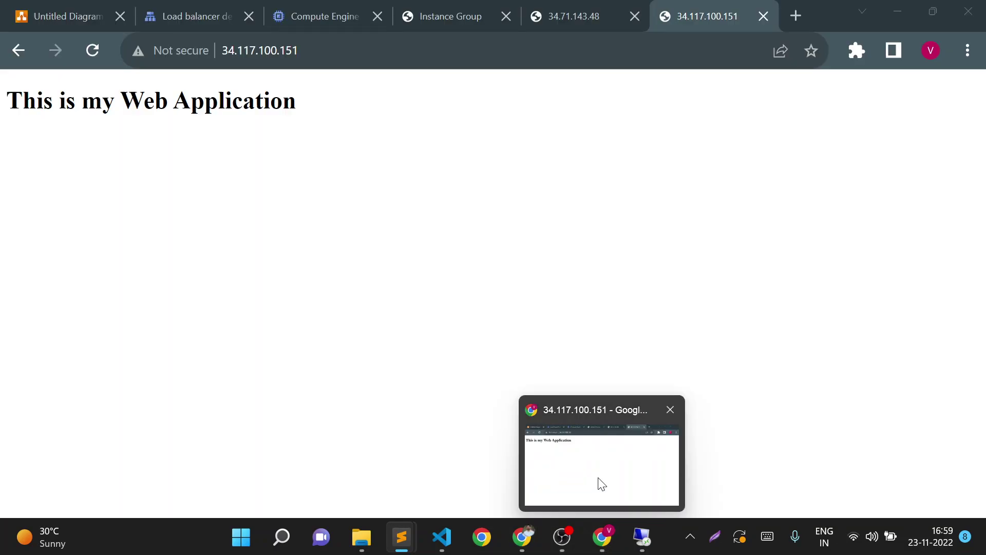
Switch back to Chrome and start an SSH session to mig-web-mtsd from the mig-web group's member list
left_click(597, 480)
left_click(300, 7)
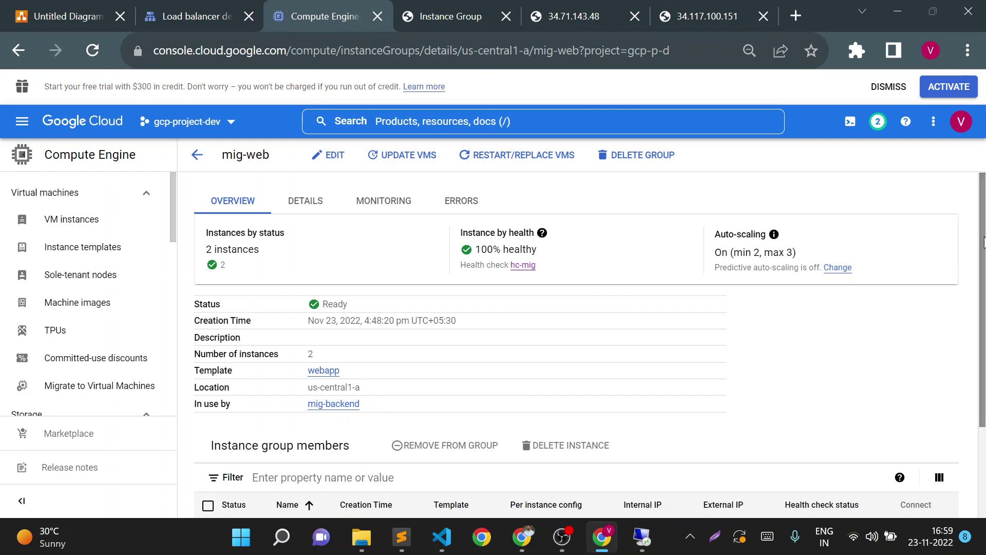
scroll(973, 418, "down", 3)
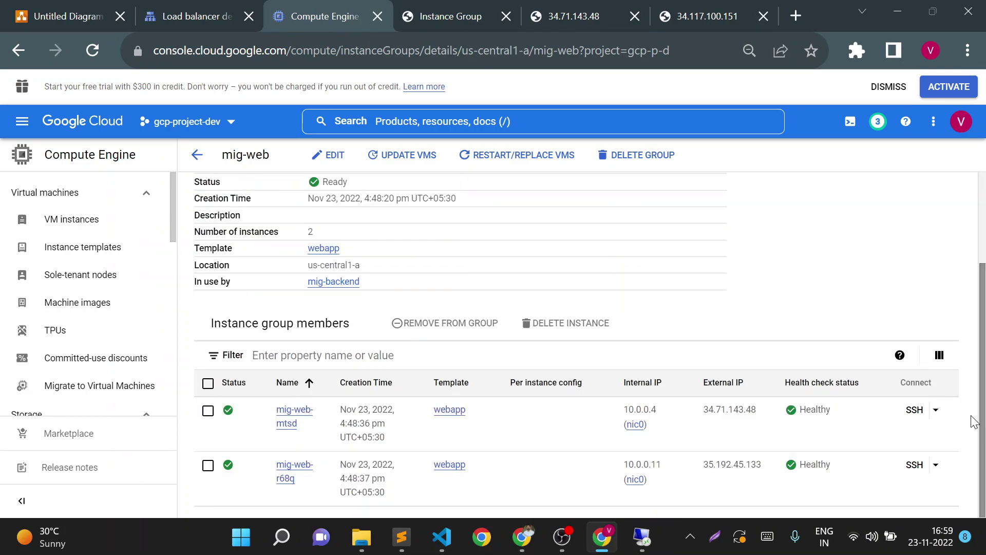
left_click(913, 416)
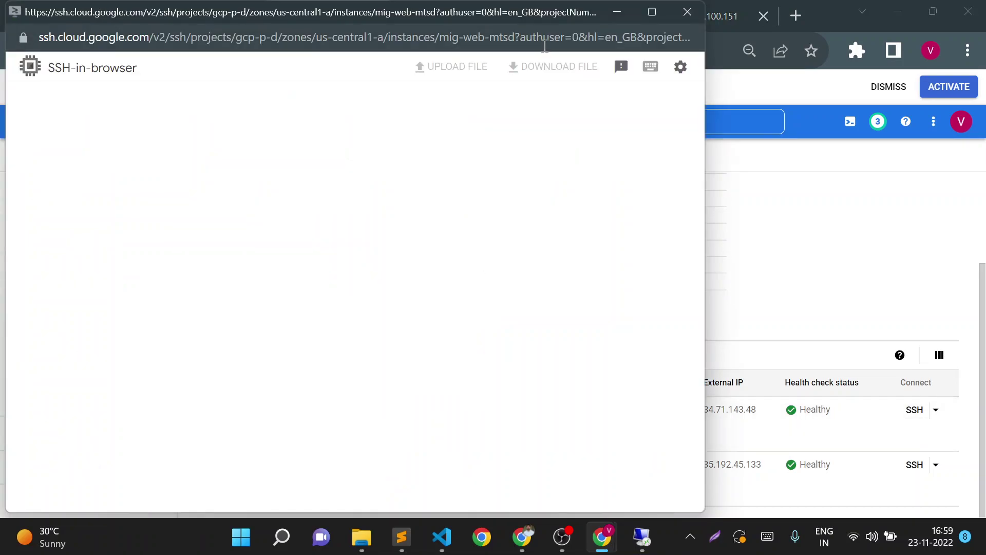
Set the SSH window aside and reload the web page served at 34.71.143.48
left_click(615, 16)
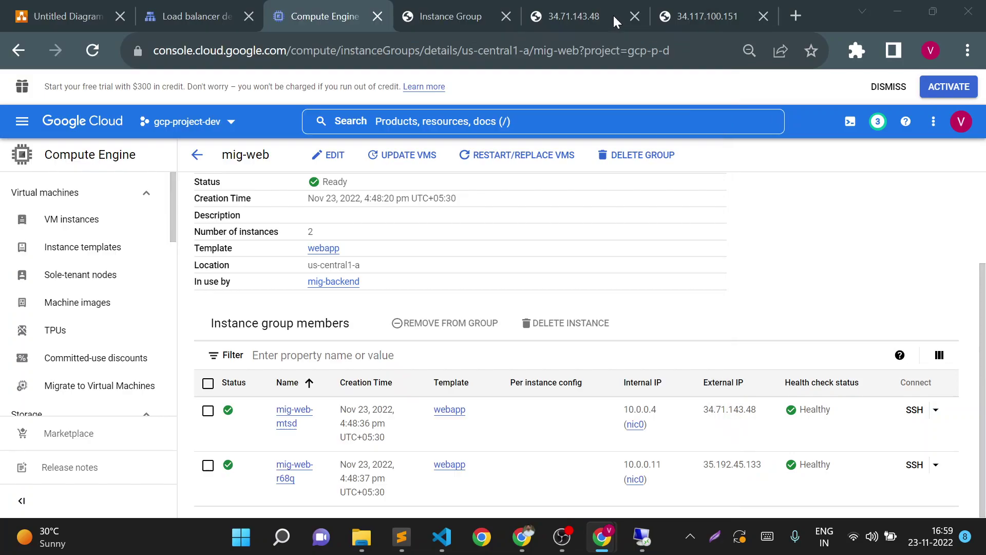
left_click(570, 15)
left_click(94, 49)
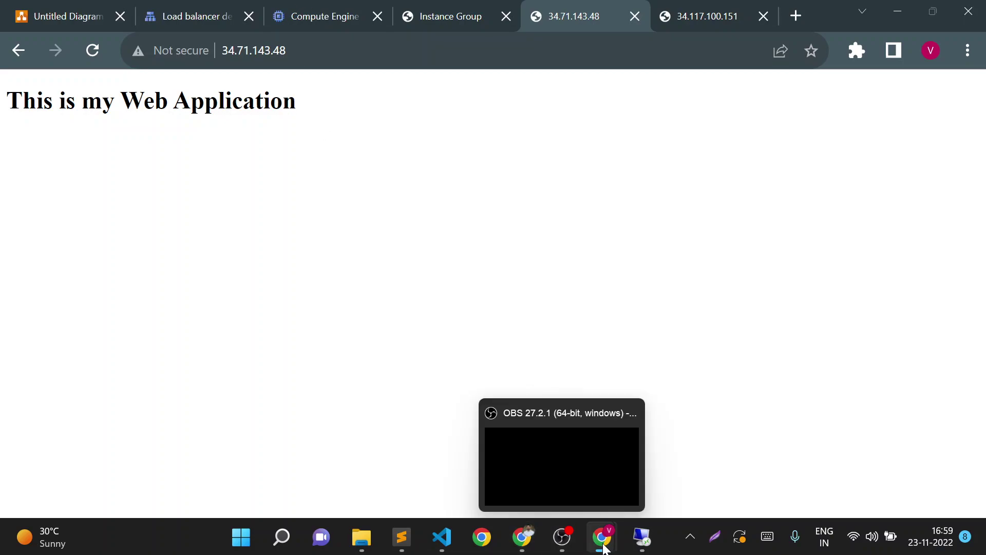
Return to the mig-web-mtsd SSH session and paste the copied echo command at the prompt
mouse_move(608, 549)
left_click(687, 473)
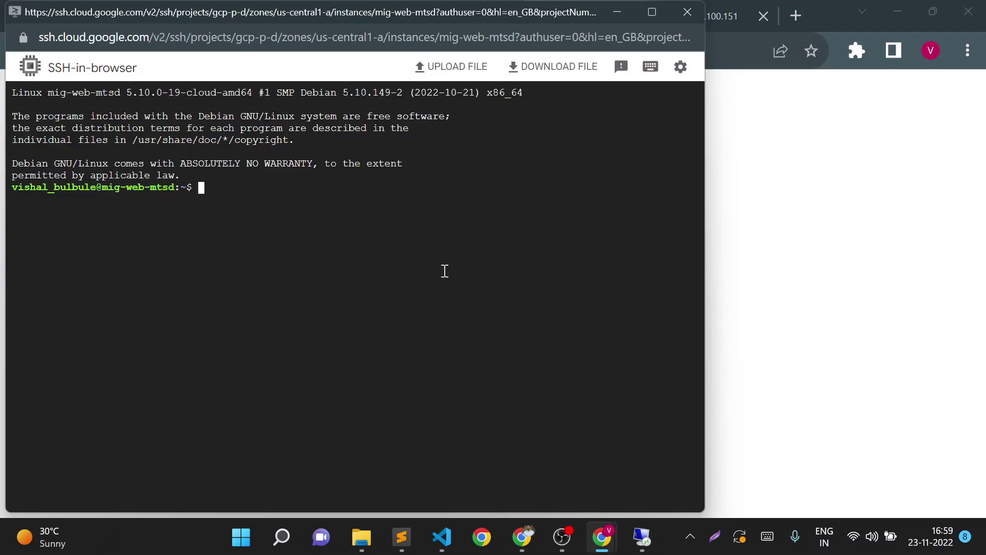
key("Return")
key("Return")
key("Return")
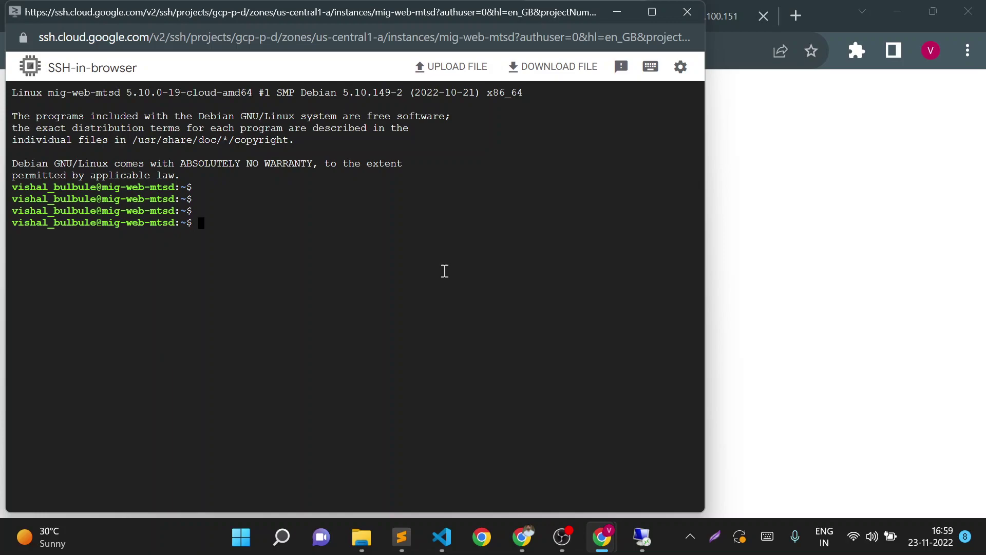
key("ctrl+v")
Extend the command's heading to "This is my Web Application- Server1" and run it to overwrite /var/www/html/index.html
key("Left")
key("Left")
key("Left")
key("Left")
key("Left")
key("Left")
key("Left")
key("Left")
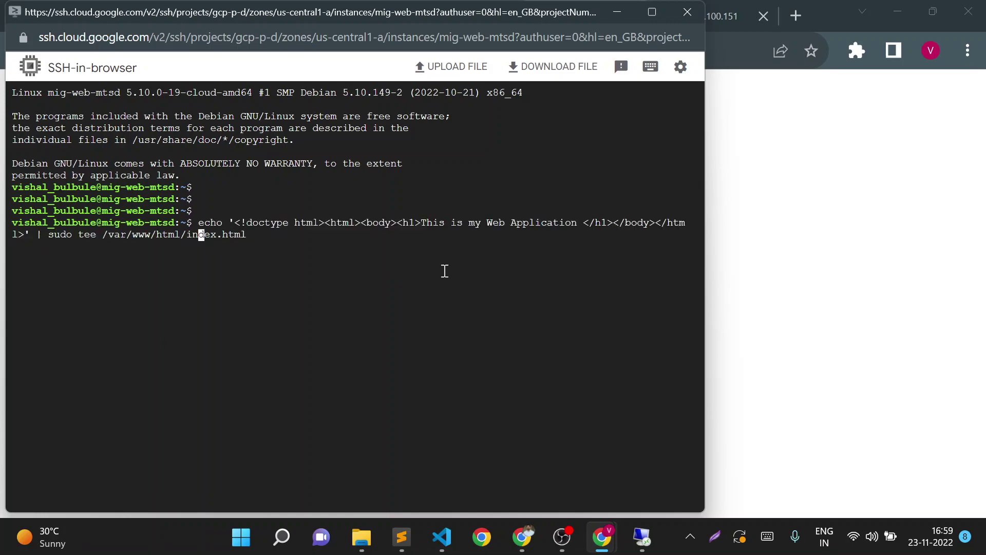
key("Left")
key("Left")
key("Left")
key("Left")
key("Left")
key("Left")
key("Left")
key("Left")
key("Left")
key("Left")
key("Left")
key("Left")
key("Left")
key("Left")
key("Left")
key("Left")
key("Left")
key("Left")
key("Left")
key("Left")
key("Left")
key("Left")
key("Left")
key("Left")
key("Right")
type("- Server")
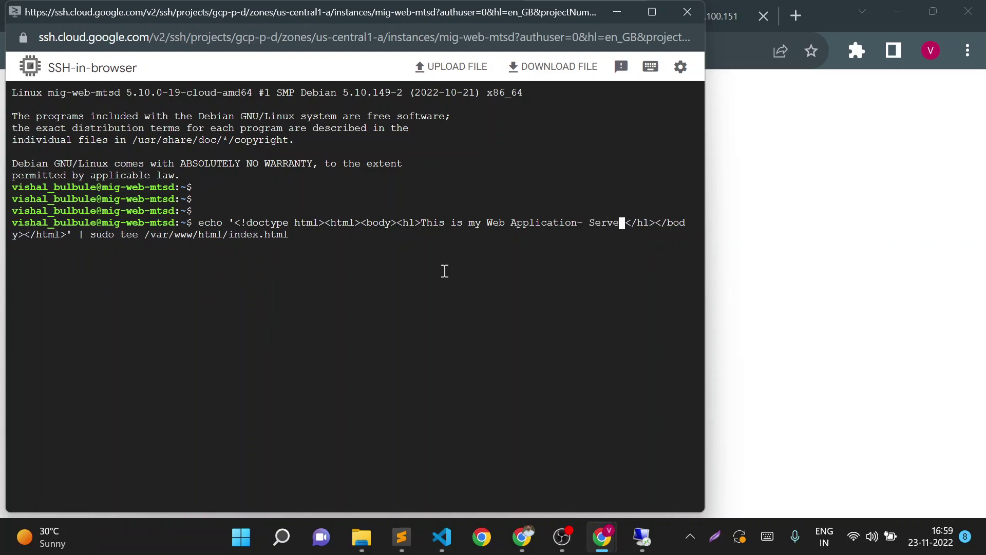
type("1")
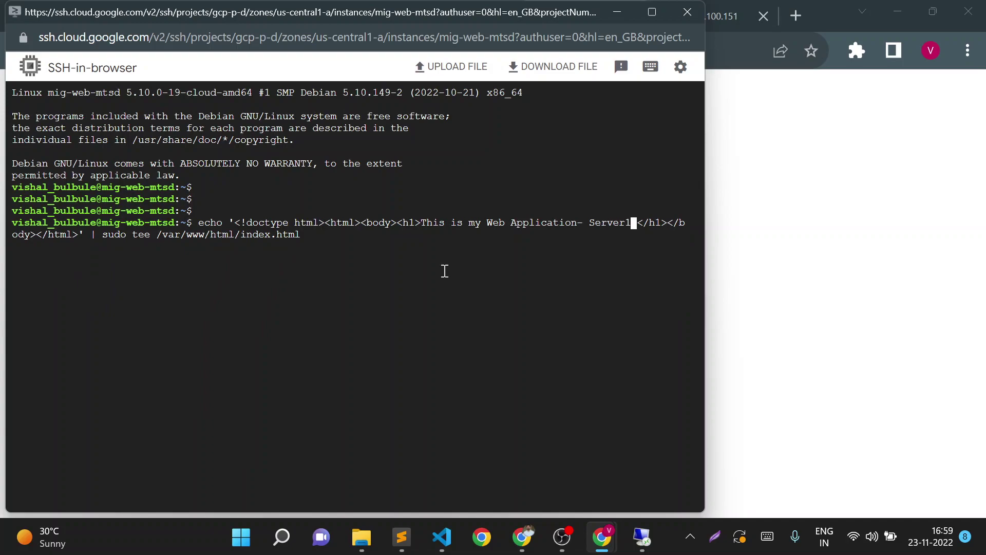
key("Return")
key("Up")
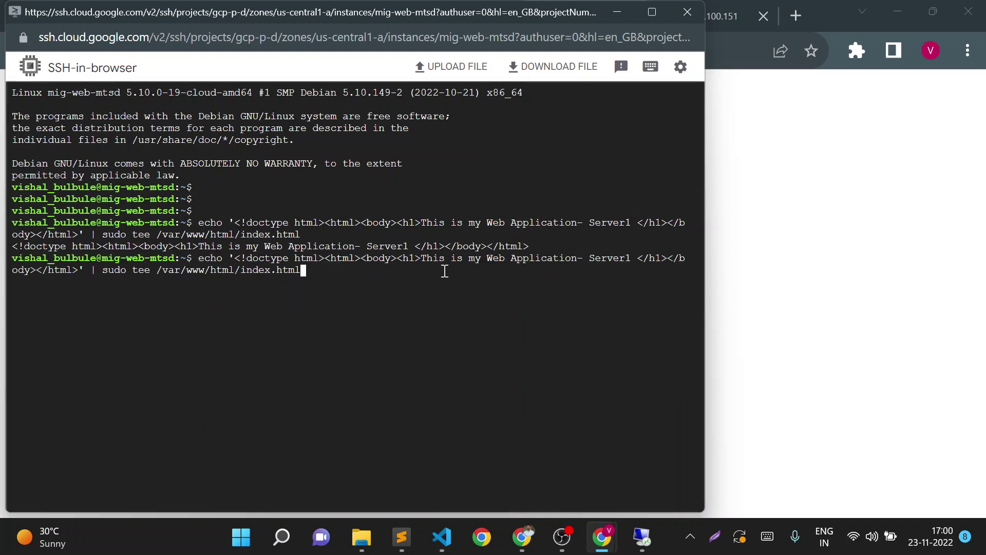
key("BackSpace")
key("BackSpace")
key("BackSpace")
key("BackSpace")
key("BackSpace")
key("BackSpace")
key("BackSpace")
key("BackSpace")
key("BackSpace")
key("BackSpace")
key("BackSpace")
key("BackSpace")
key("BackSpace")
key("BackSpace")
key("BackSpace")
key("BackSpace")
key("BackSpace")
key("BackSpace")
key("BackSpace")
key("BackSpace")
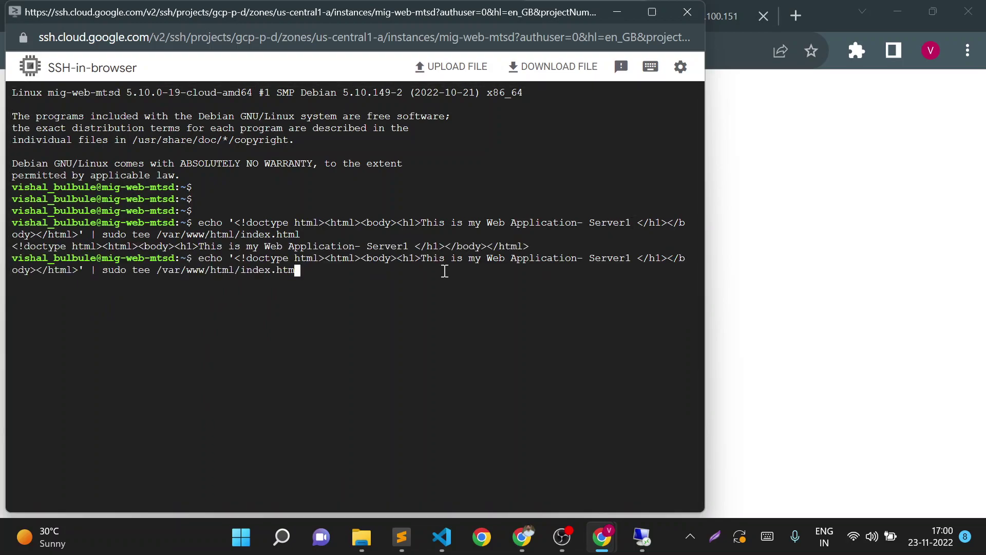
key("BackSpace")
key("BackSpace")
key("BackSpace")
key("BackSpace")
key("BackSpace")
key("BackSpace")
key("BackSpace")
key("BackSpace")
key("BackSpace")
key("BackSpace")
key("BackSpace")
key("BackSpace")
key("BackSpace")
key("BackSpace")
key("BackSpace")
key("BackSpace")
key("BackSpace")
key("BackSpace")
key("BackSpace")
key("BackSpace")
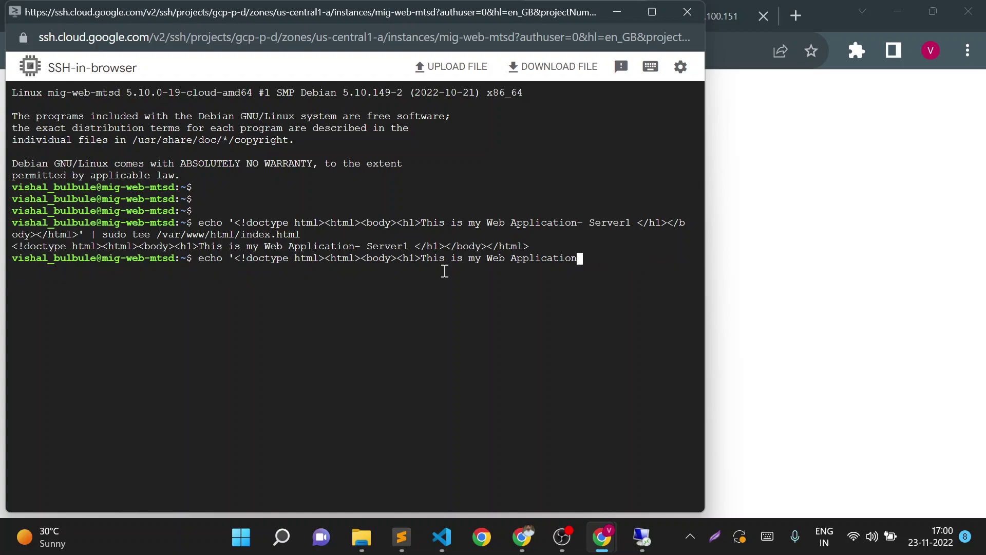
key("BackSpace")
key("BackSpace")
key("BackSpace")
key("BackSpace")
key("BackSpace")
key("BackSpace")
key("BackSpace")
key("BackSpace")
key("BackSpace")
key("BackSpace")
key("BackSpace")
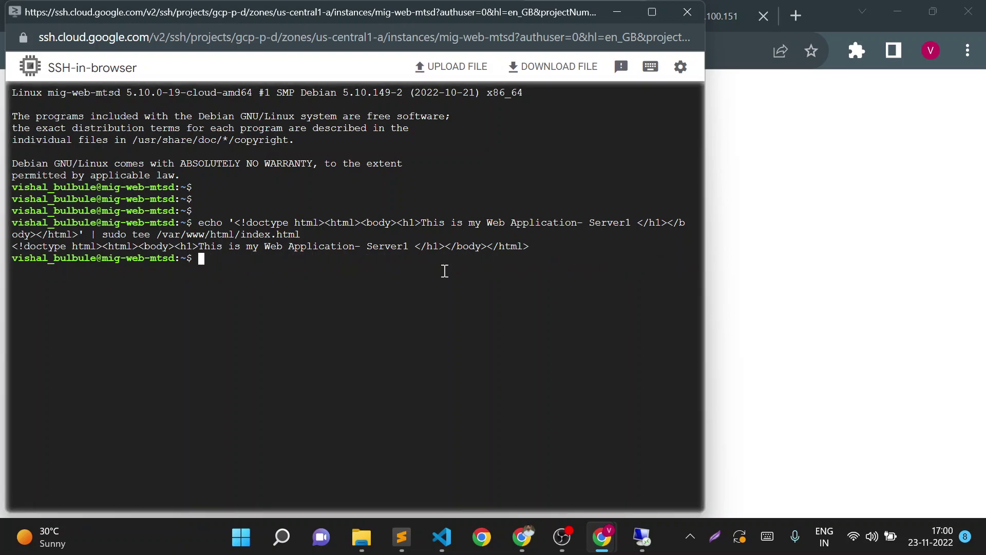
Set the SSH window aside, reload the page at 34.71.143.48 and check its heading
left_click(628, 13)
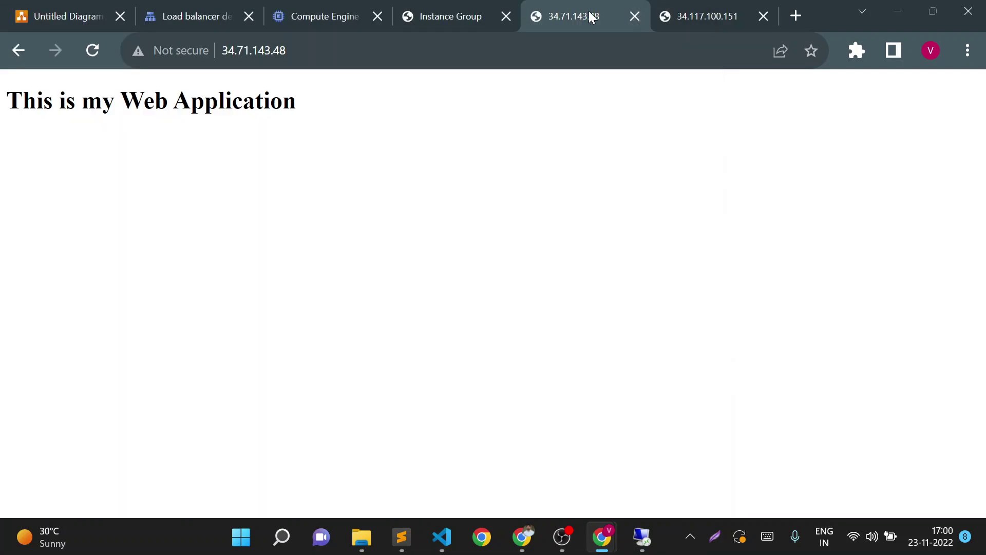
left_click(94, 55)
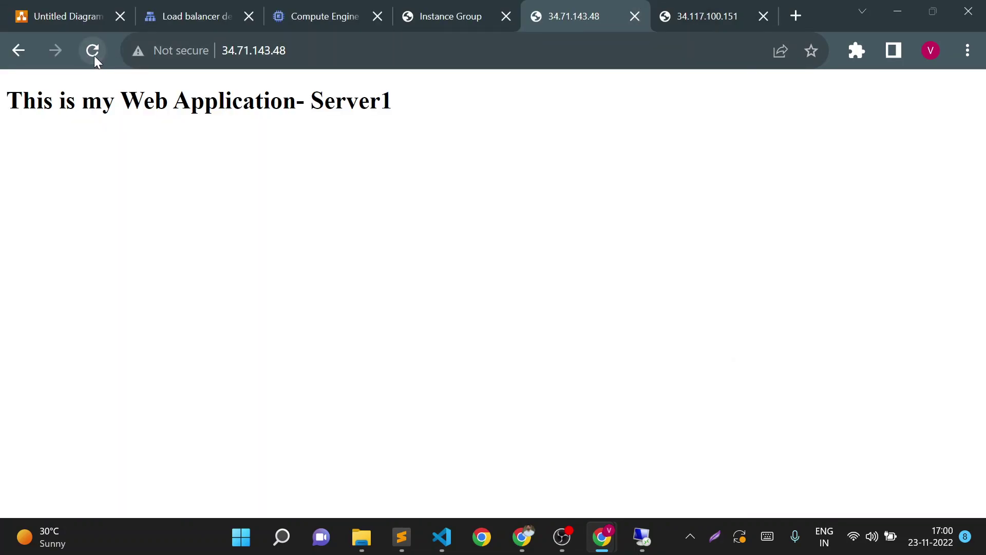
triple_click(261, 106)
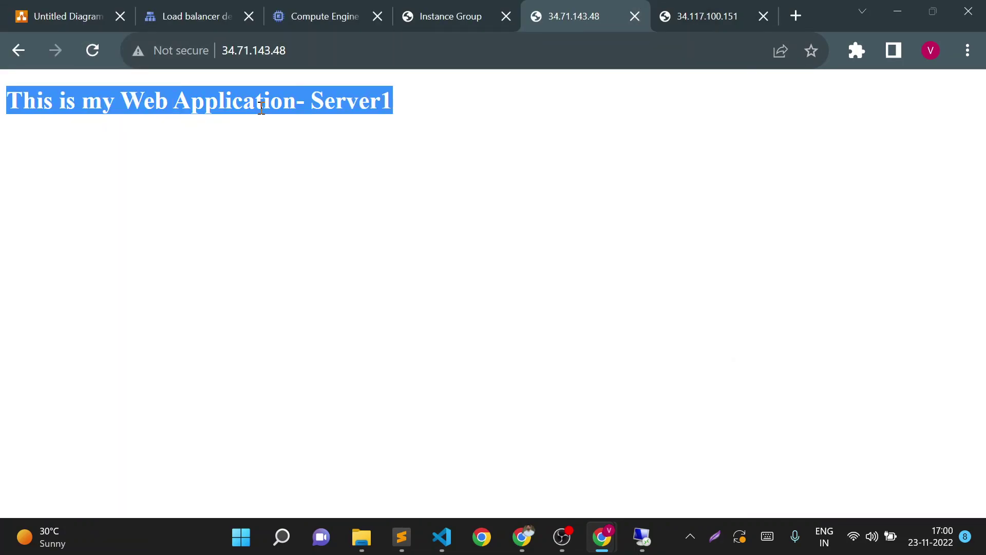
triple_click(369, 107)
Reload the load balancer page at 34.117.100.151 several times to check which server responds
left_click(690, 16)
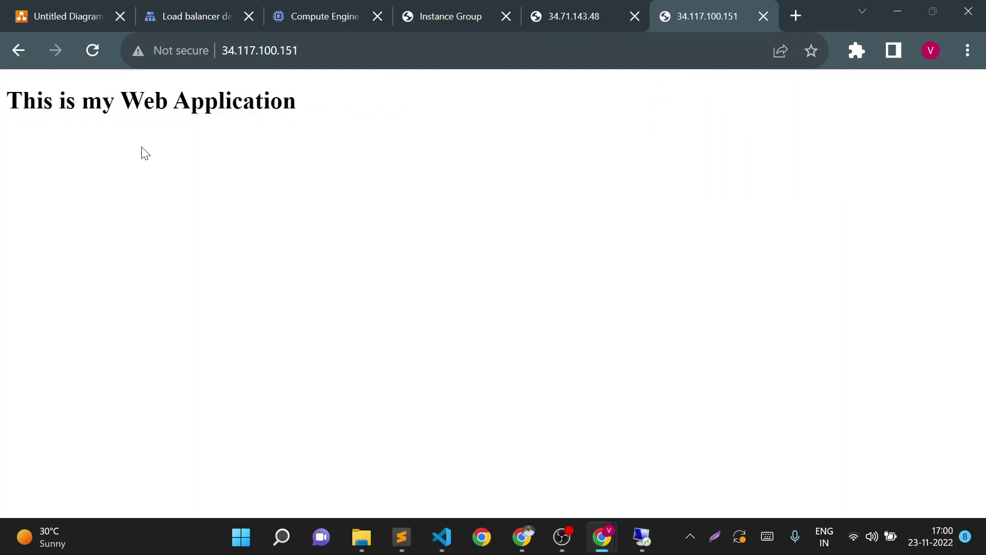
left_click(100, 57)
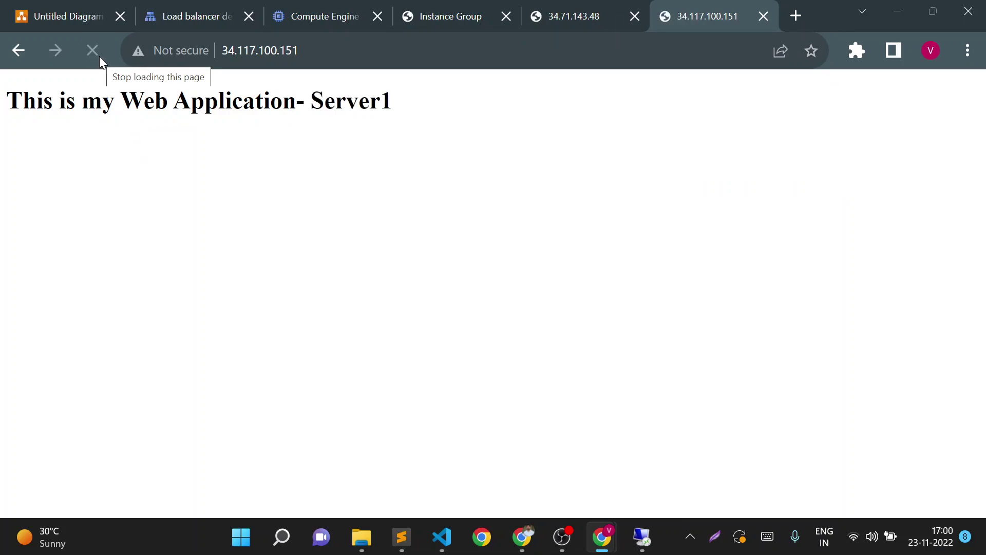
left_click(98, 55)
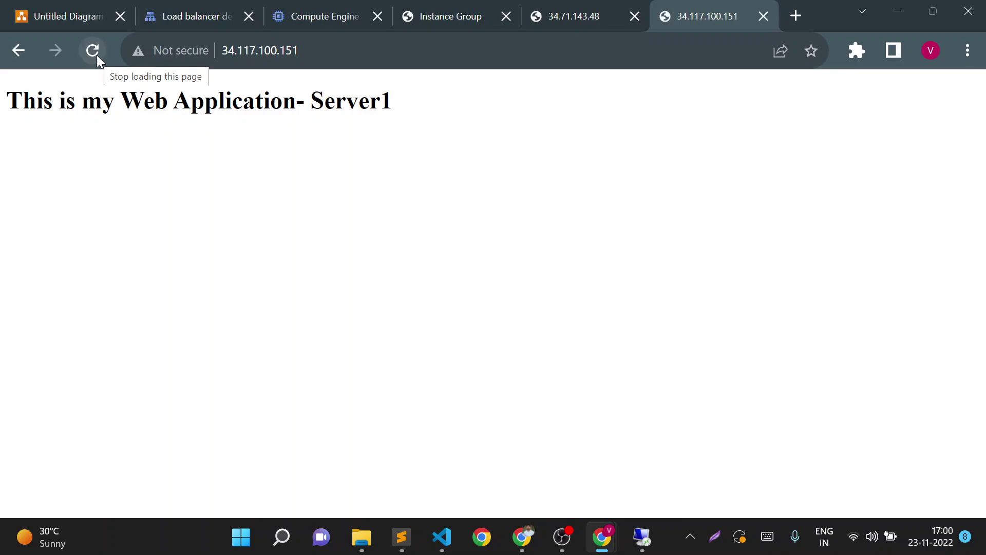
left_click(96, 55)
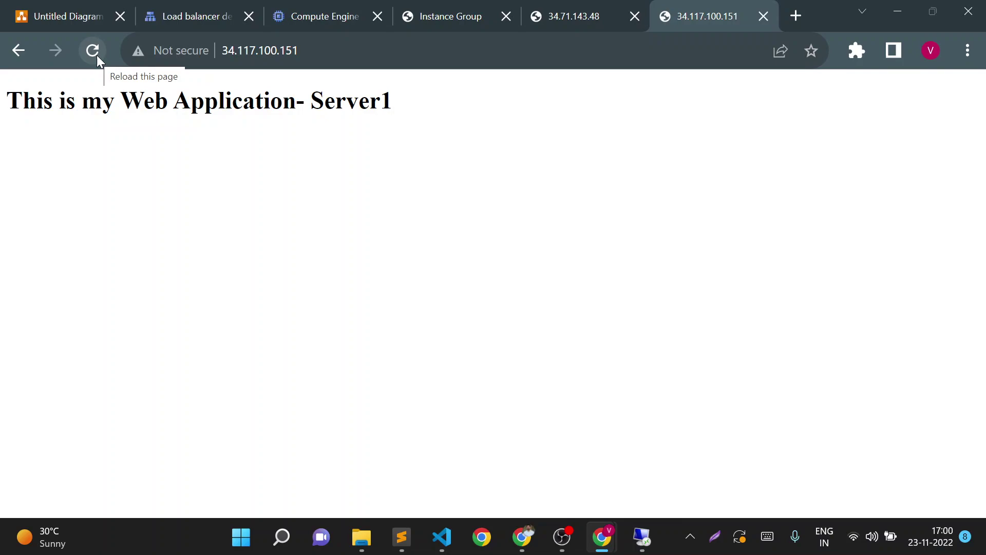
Keep reloading the load balancer page at 34.117.100.151 and compare the headings returned by the two servers
left_click(96, 55)
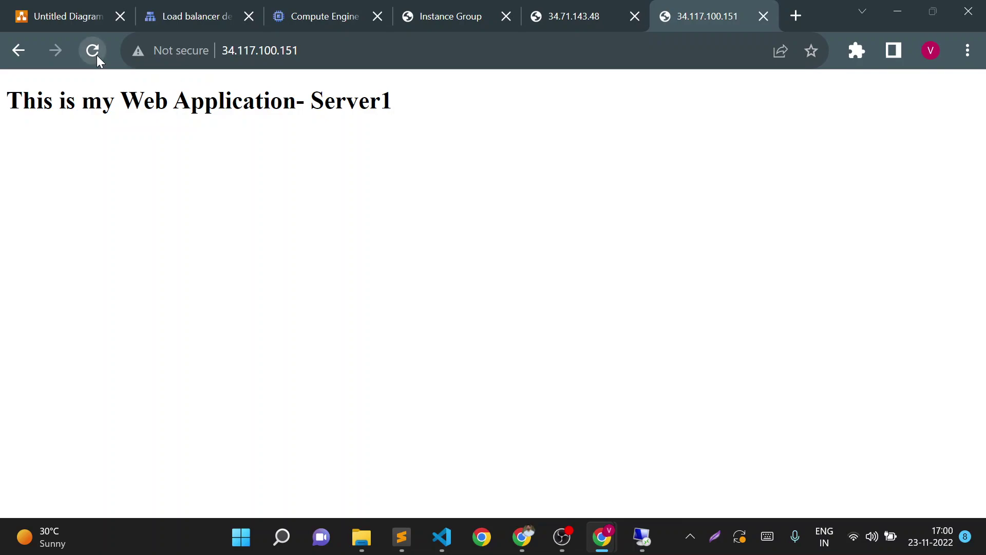
triple_click(185, 103)
left_click(324, 134)
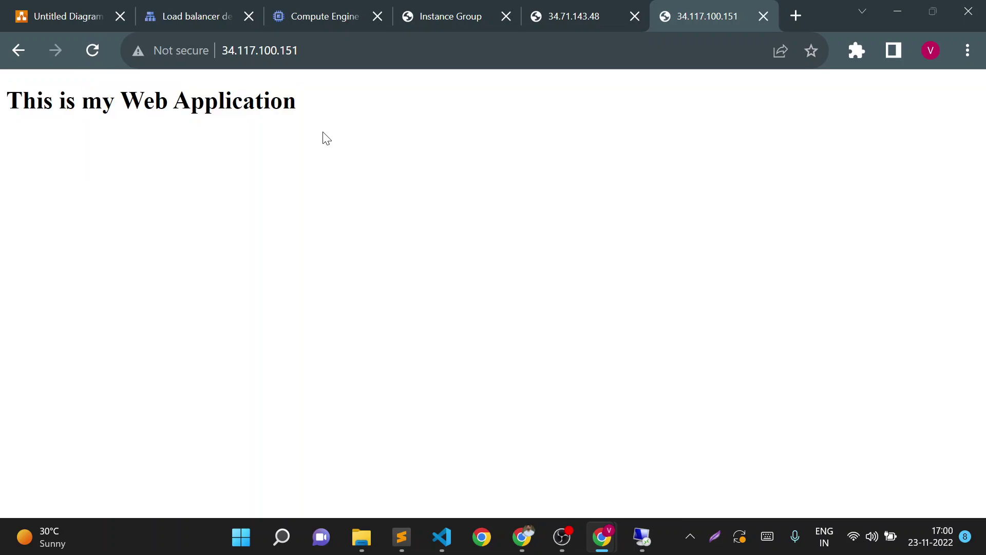
left_click(95, 49)
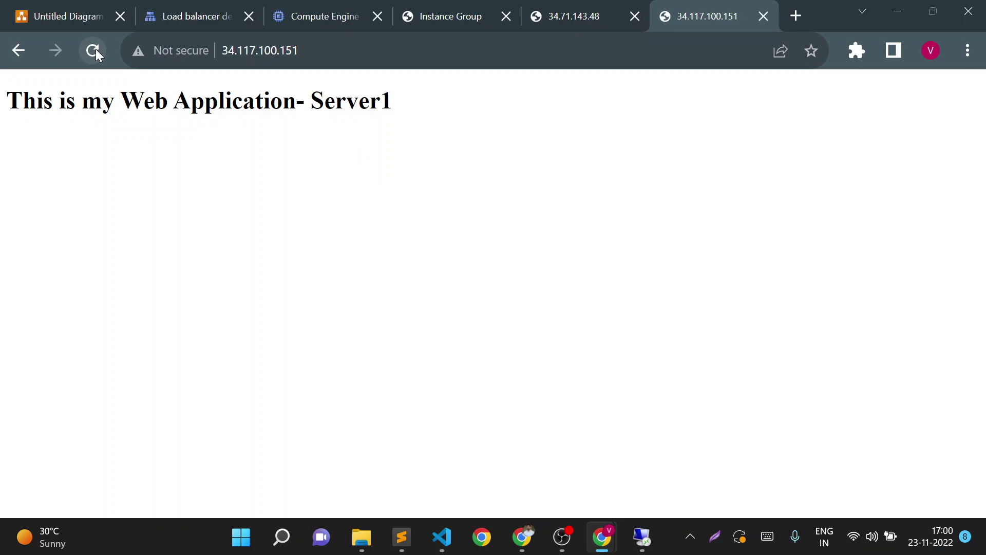
left_click(96, 50)
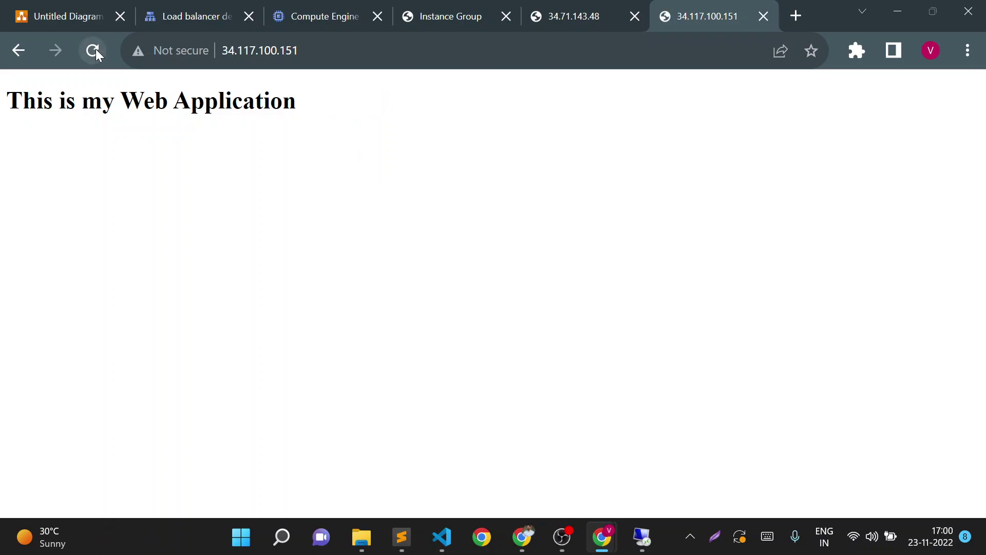
left_click(95, 49)
left_click(96, 50)
left_click(95, 50)
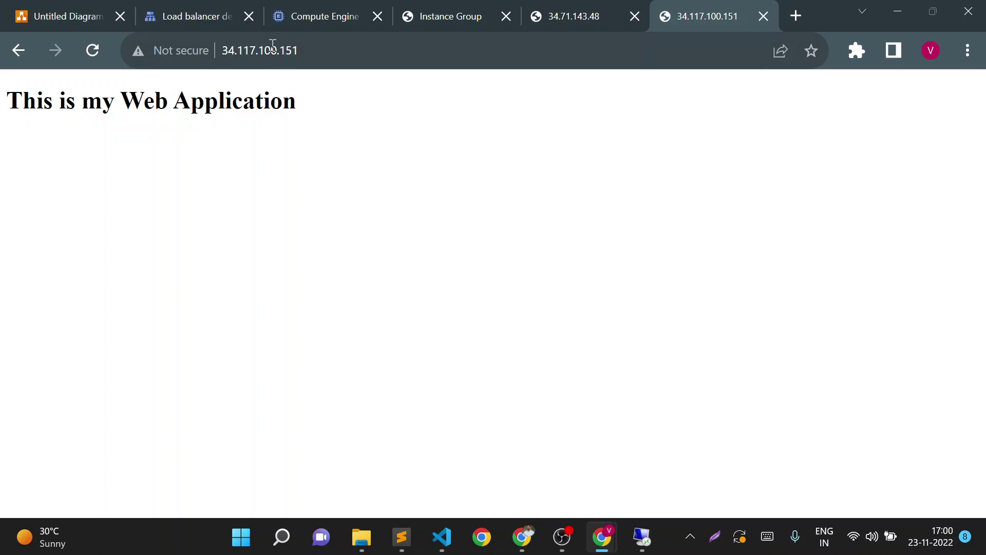
Restart the VMs in instance group mig-web with a maximum of 1 unavailable instance and a minimum wait time of 0 seconds
left_click(211, 7)
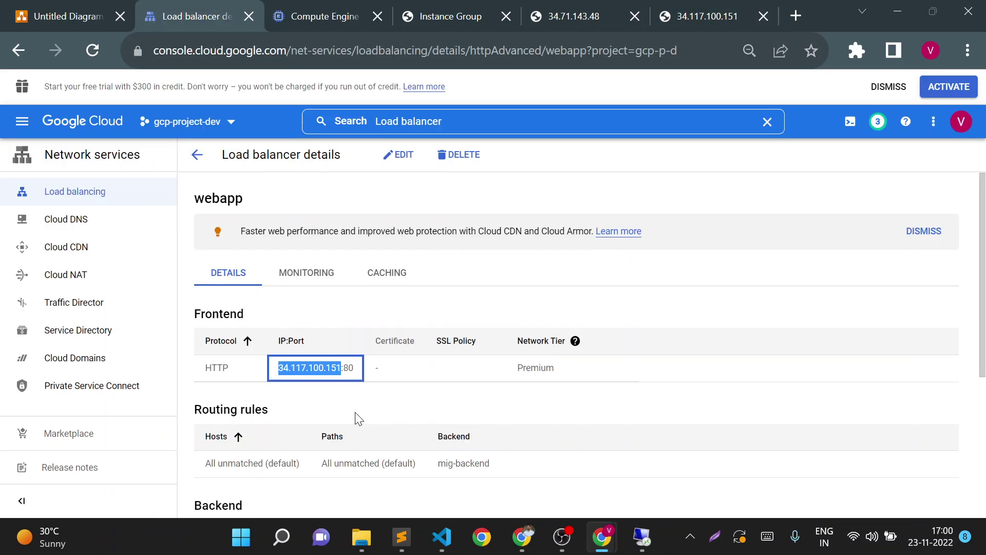
left_click(198, 154)
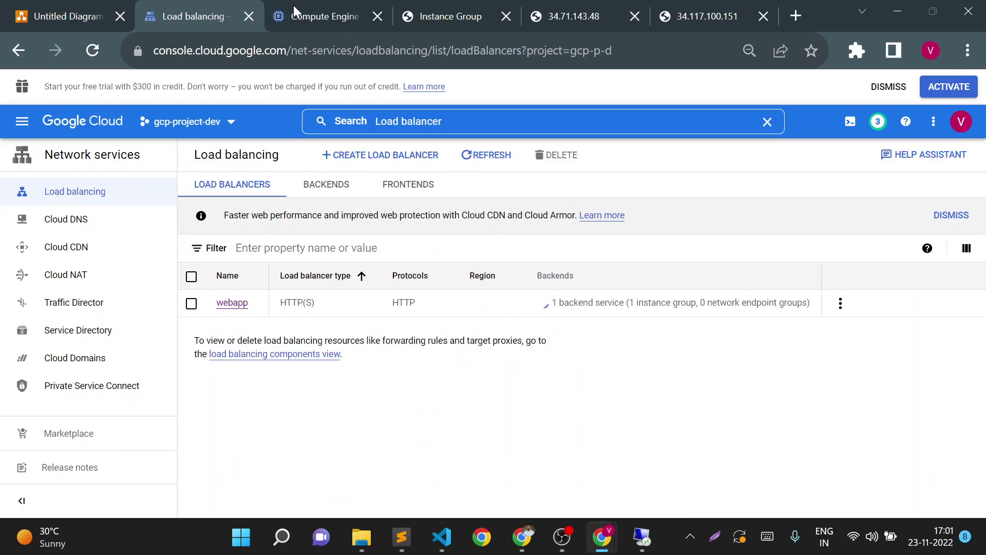
left_click(294, 7)
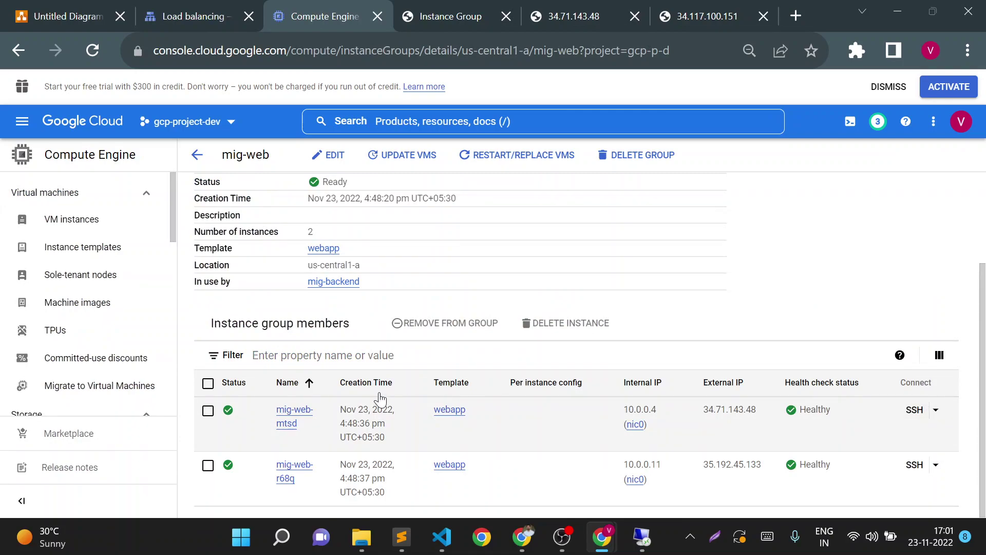
left_click(208, 411)
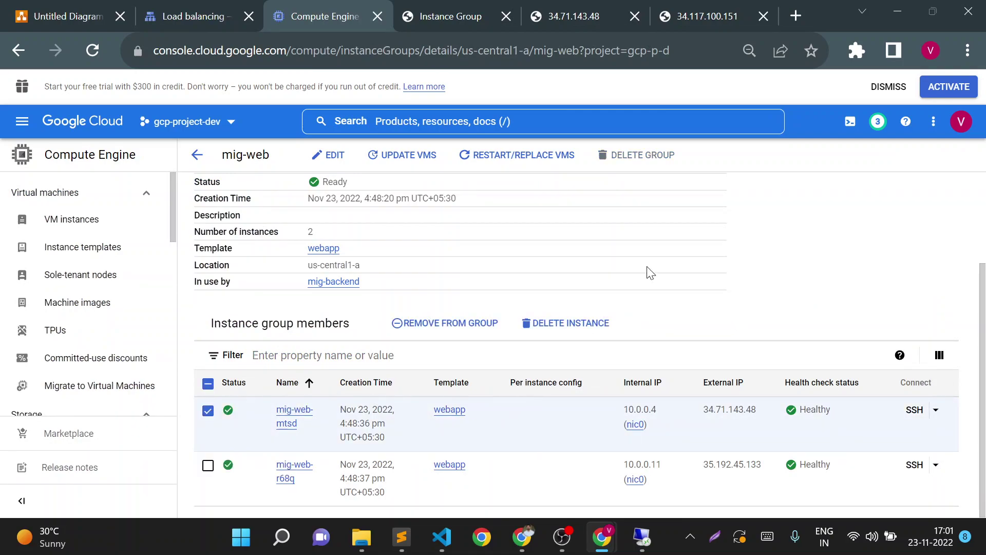
left_click(527, 156)
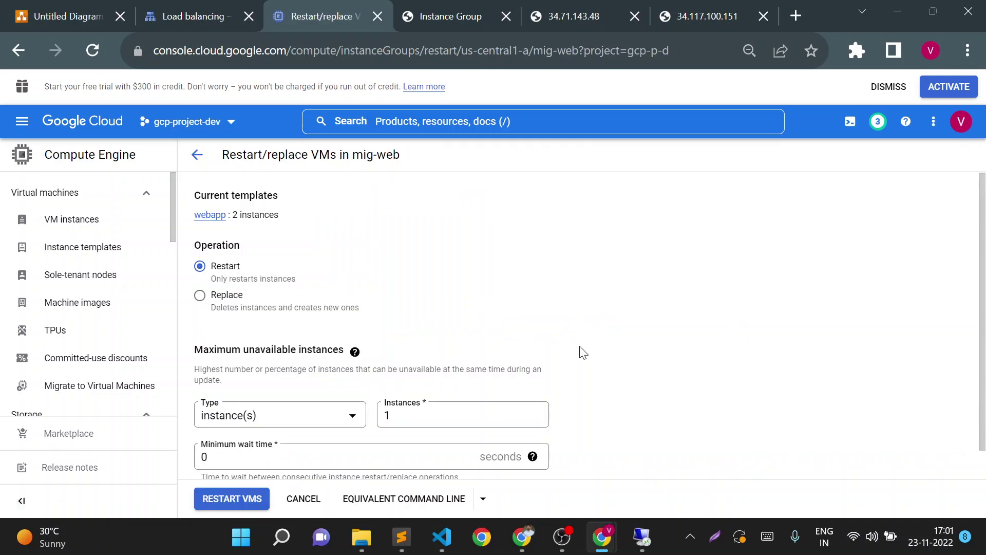
scroll(985, 369, "down", 2)
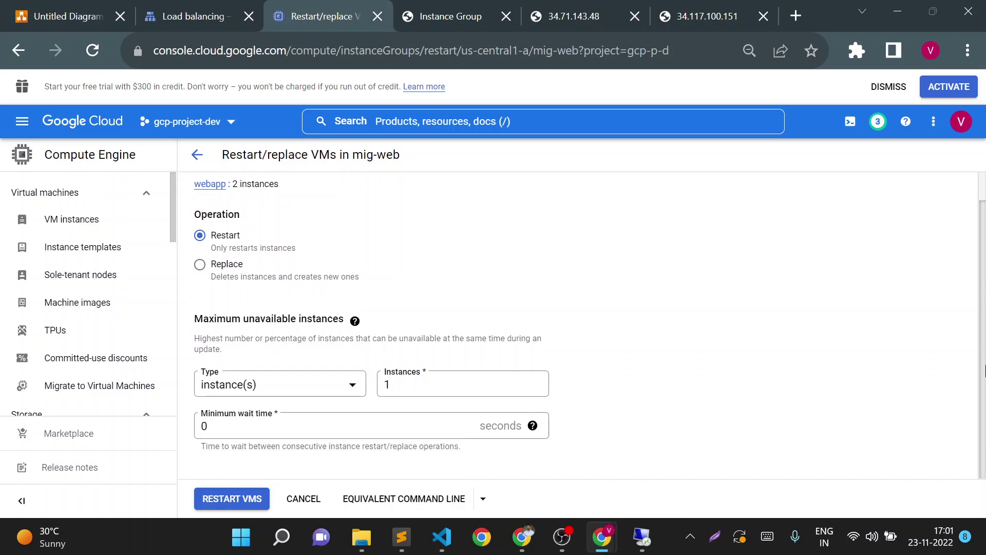
left_click(354, 321)
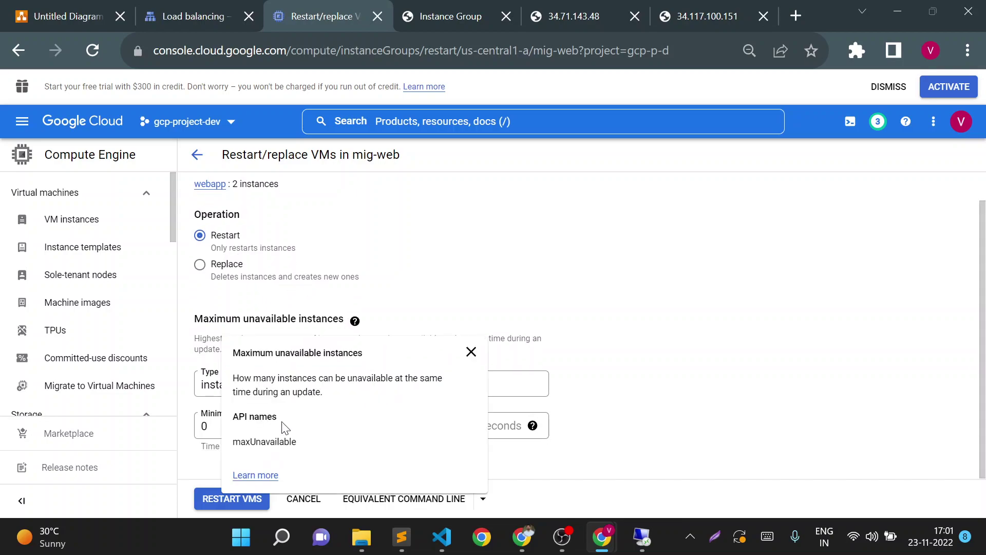
left_click(603, 397)
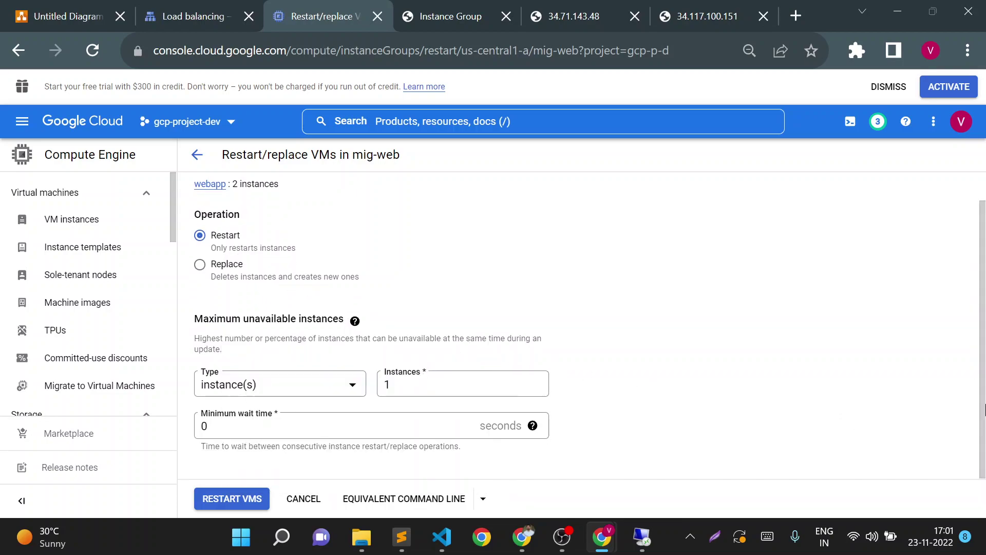
left_click(215, 499)
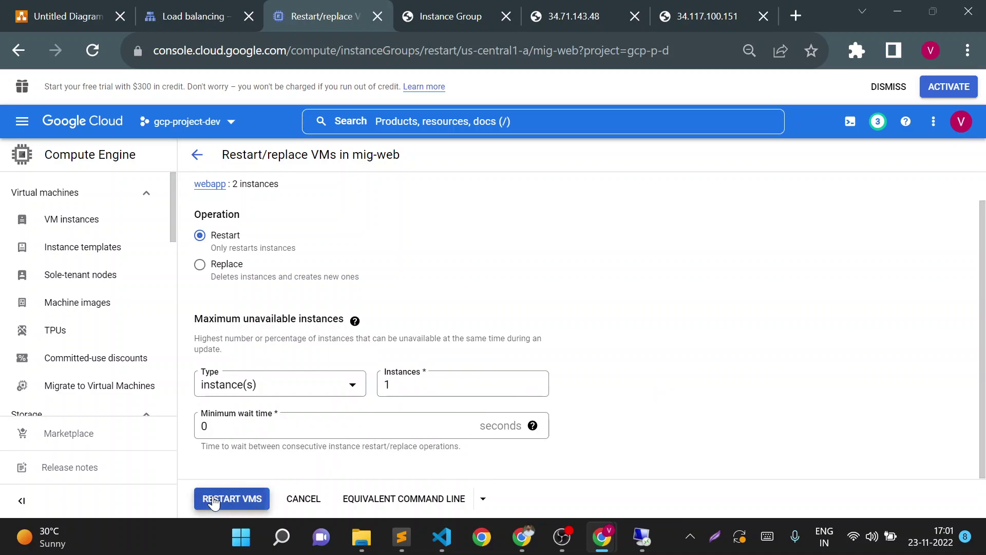
left_click(195, 156)
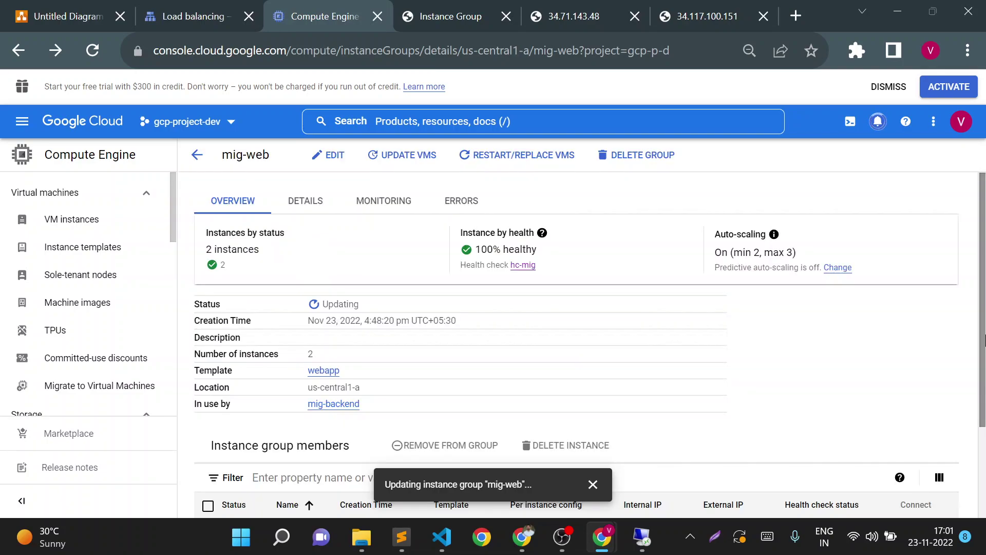
scroll(983, 319, "down", 2)
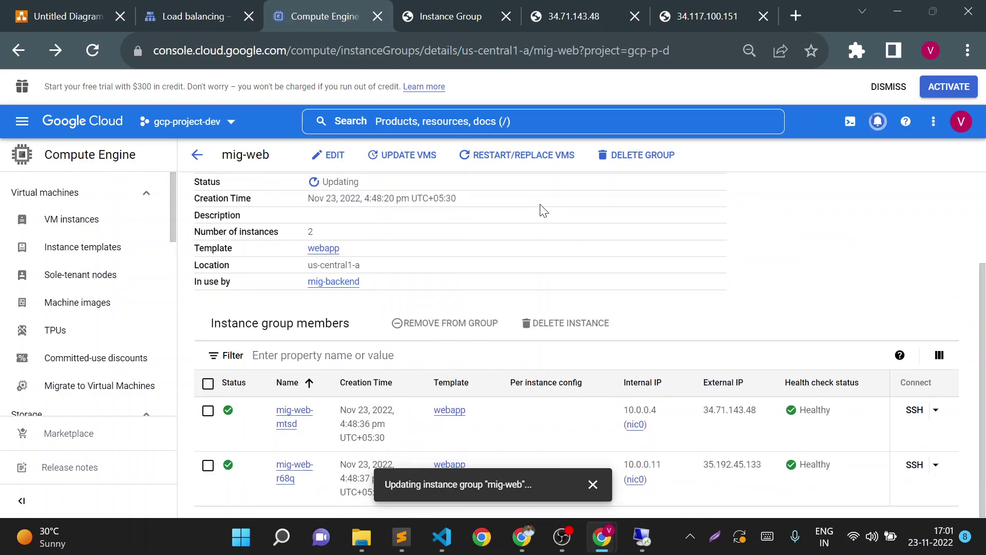
Reload the page at 34.117.100.151 repeatedly during the VM restart to check which servers respond
left_click(709, 16)
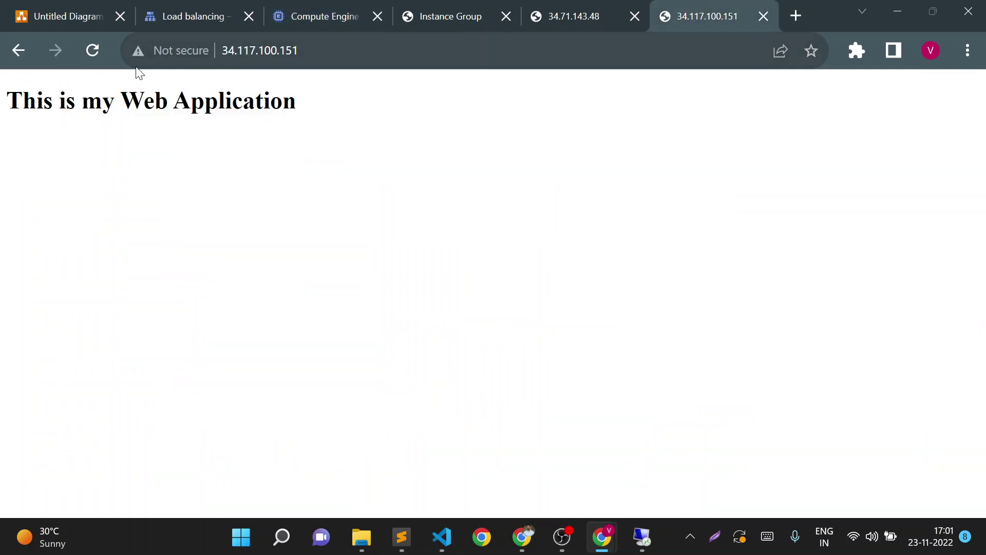
left_click(93, 51)
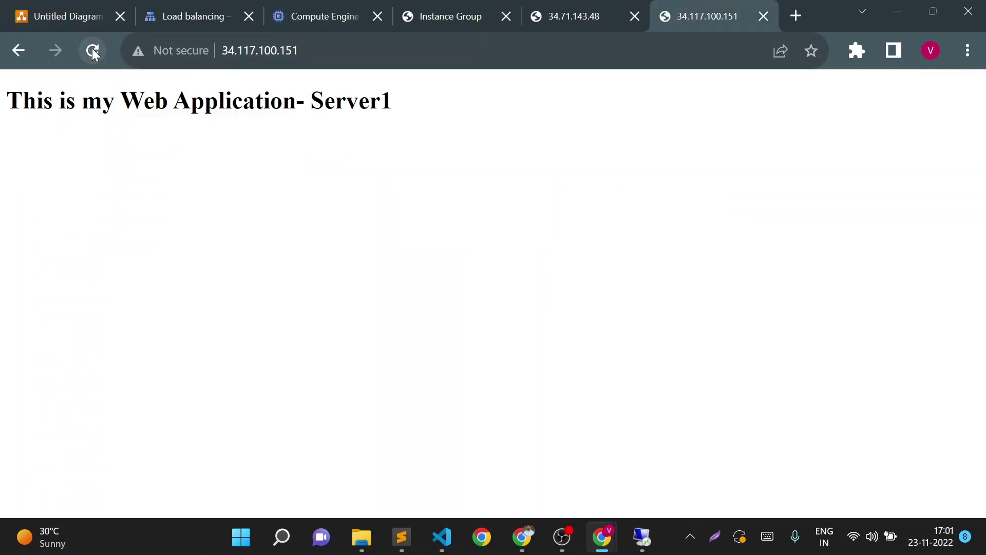
left_click(93, 51)
left_click(93, 51)
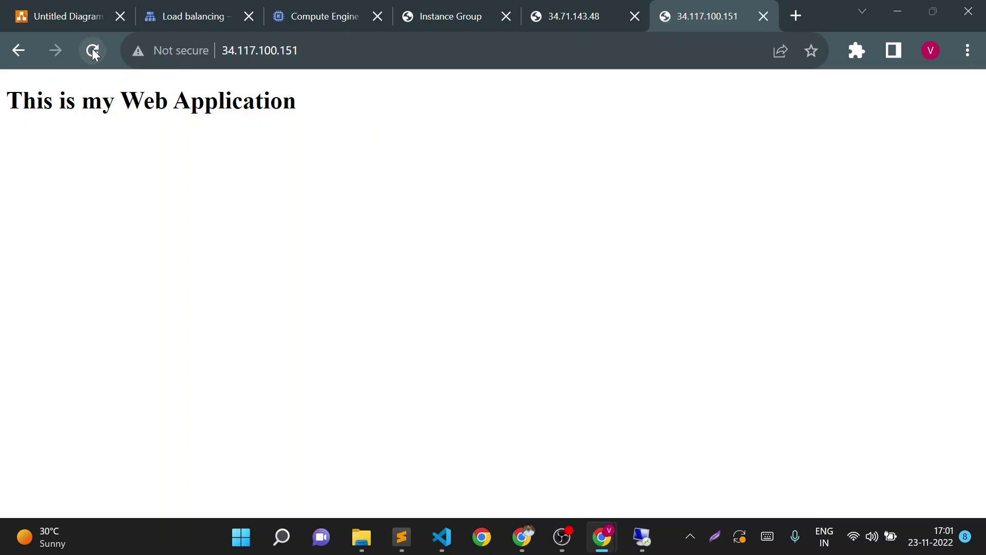
left_click(93, 51)
left_click(93, 51)
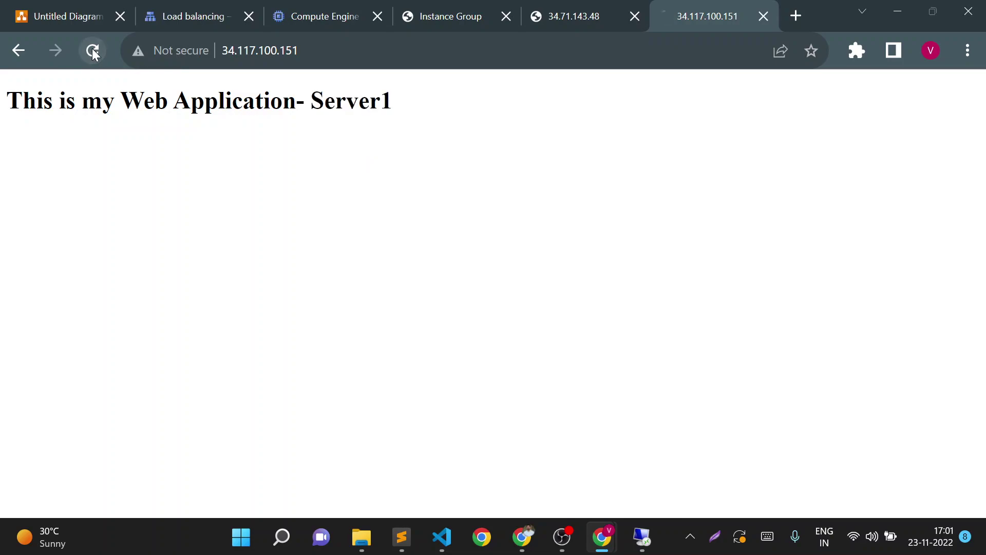
left_click(93, 50)
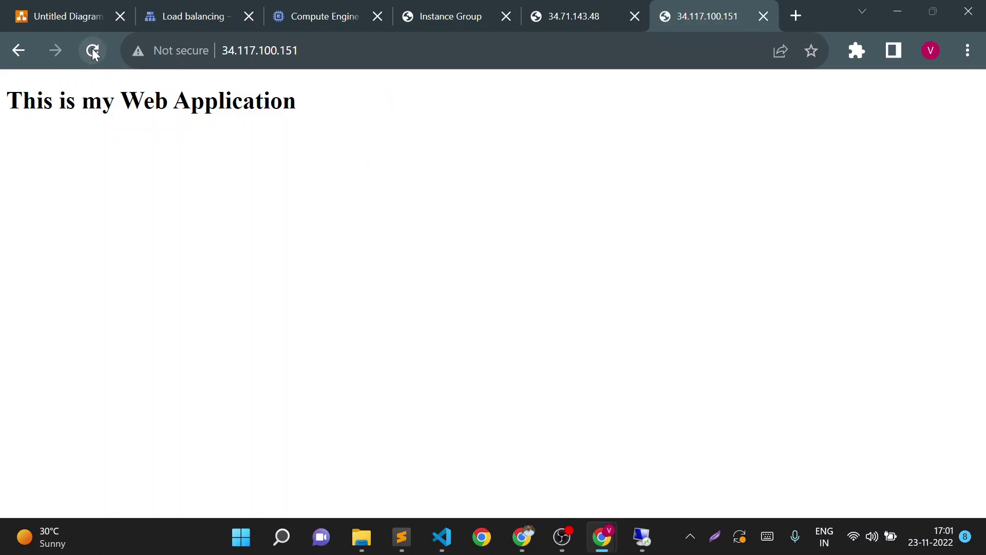
left_click(93, 51)
left_click(93, 51)
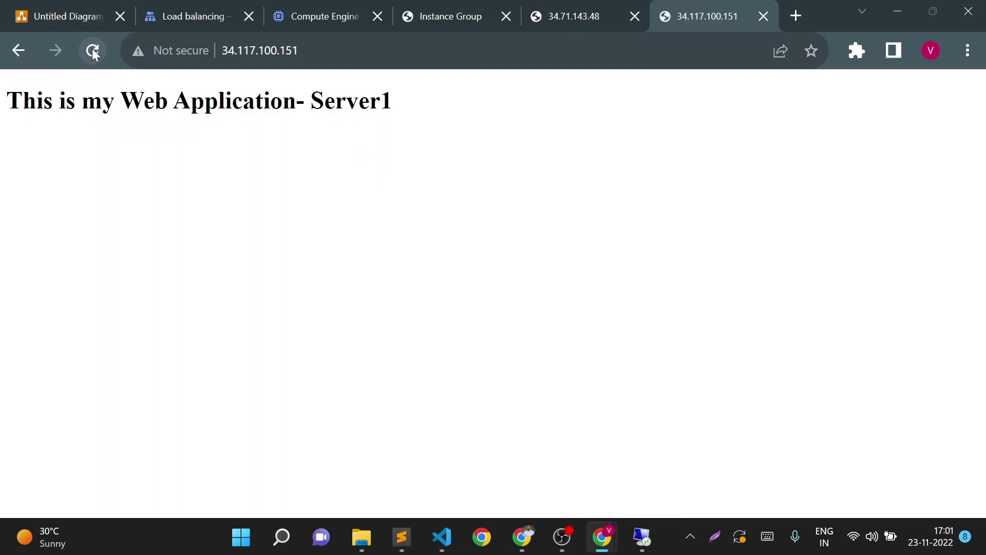
left_click(93, 50)
left_click(93, 51)
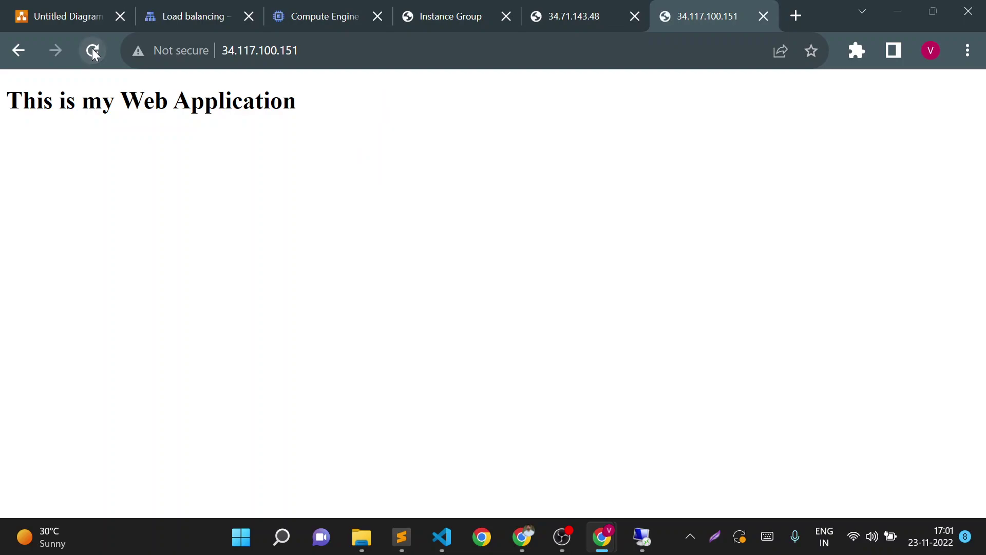
left_click(93, 51)
left_click(93, 51)
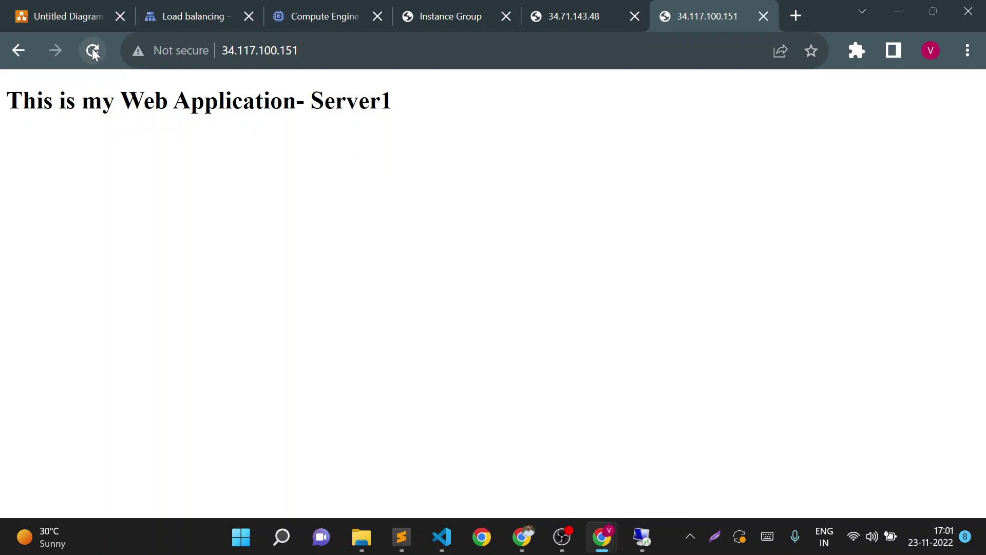
left_click(93, 51)
left_click(93, 51)
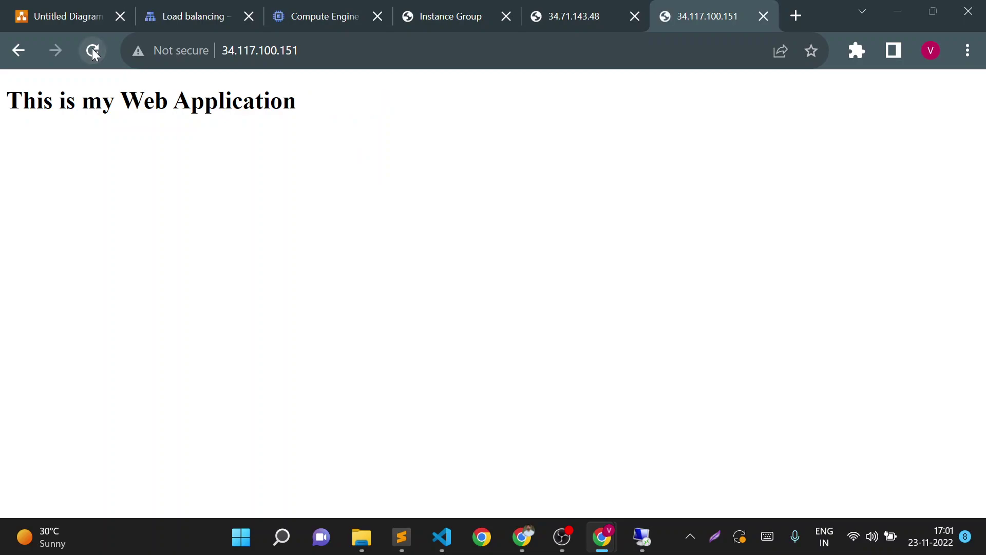
left_click(93, 51)
left_click(93, 51)
left_click(93, 51)
left_click(93, 51)
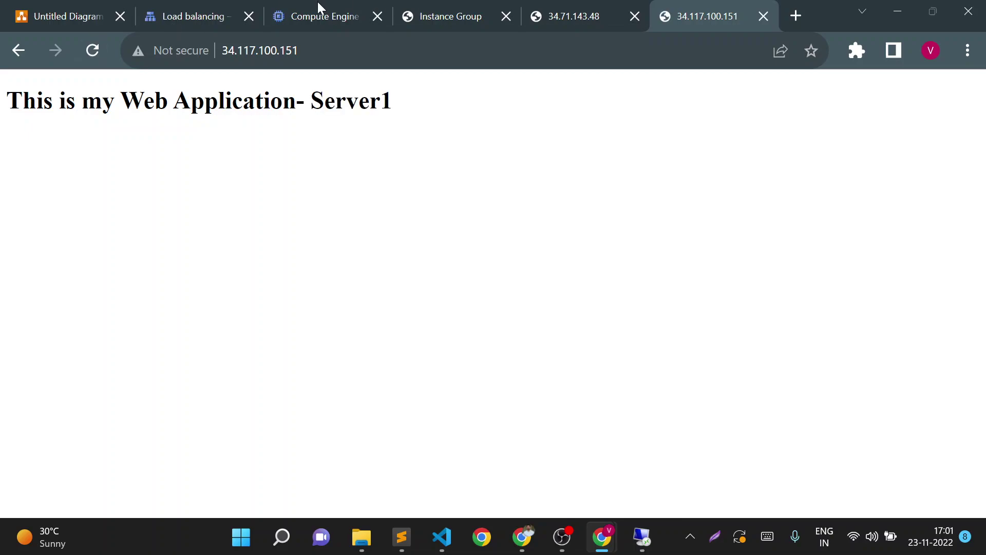
Refresh the mig-web instance group details and check the status of its members
left_click(318, 4)
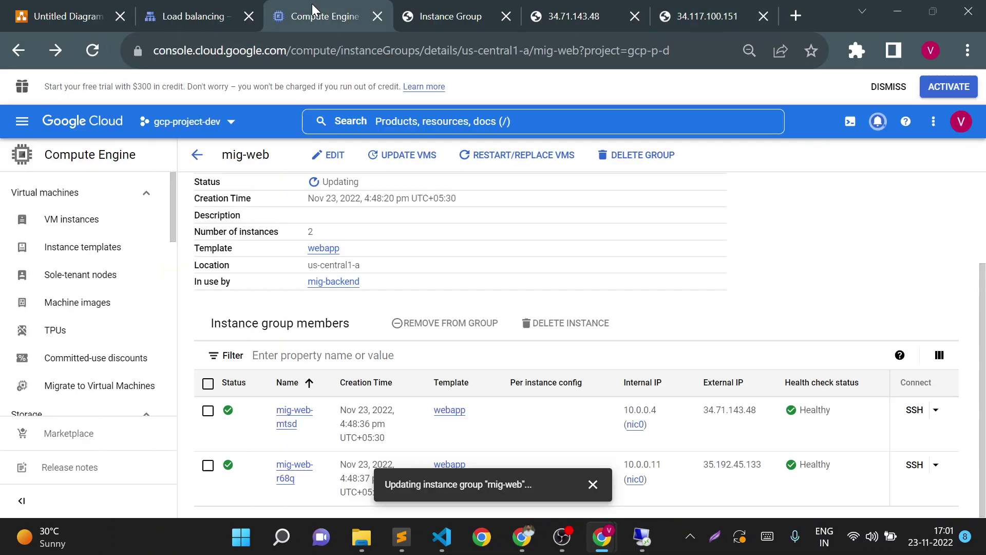
left_click(105, 60)
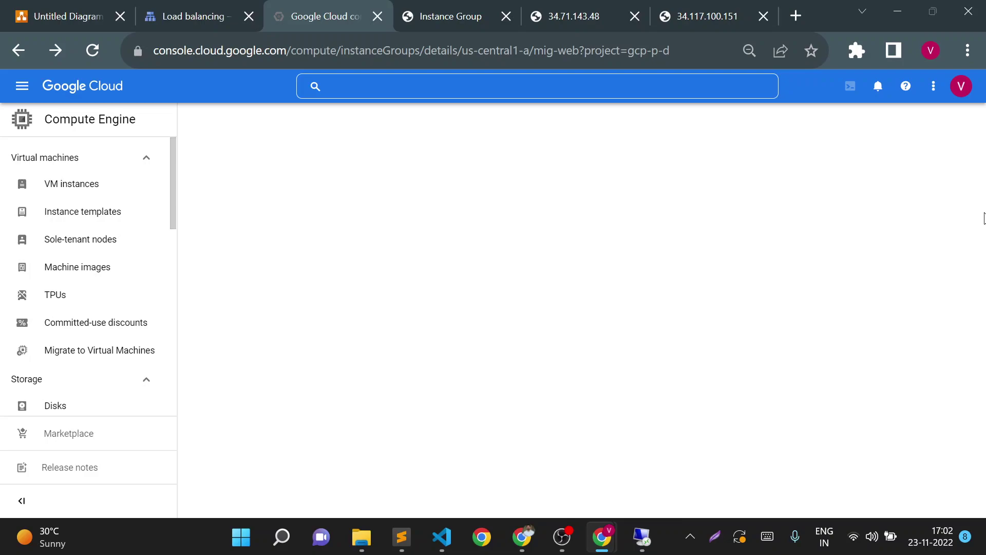
scroll(489, 380, "down", 3)
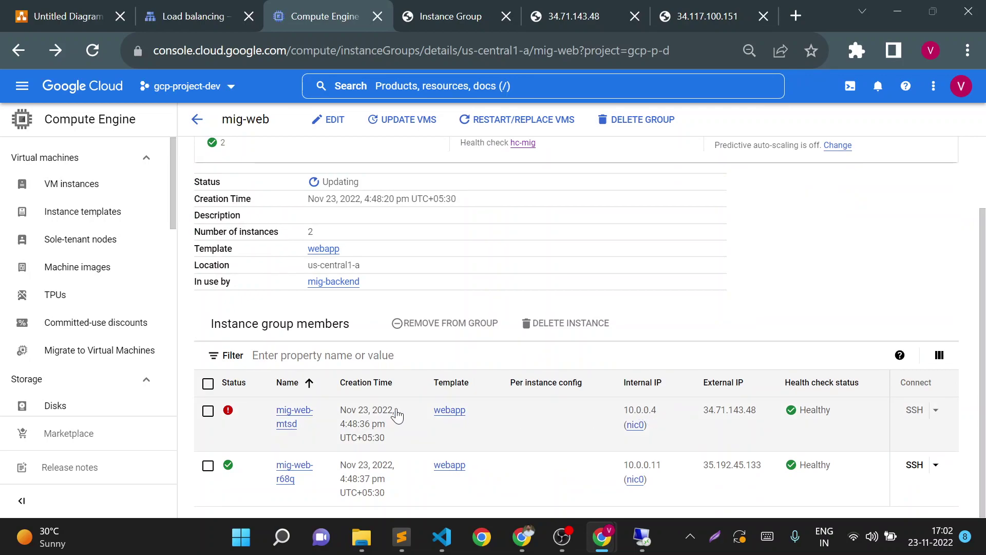
Reload the mig-web-mtsd server page at 34.71.143.48 several times to check whether it still responds
left_click(565, 16)
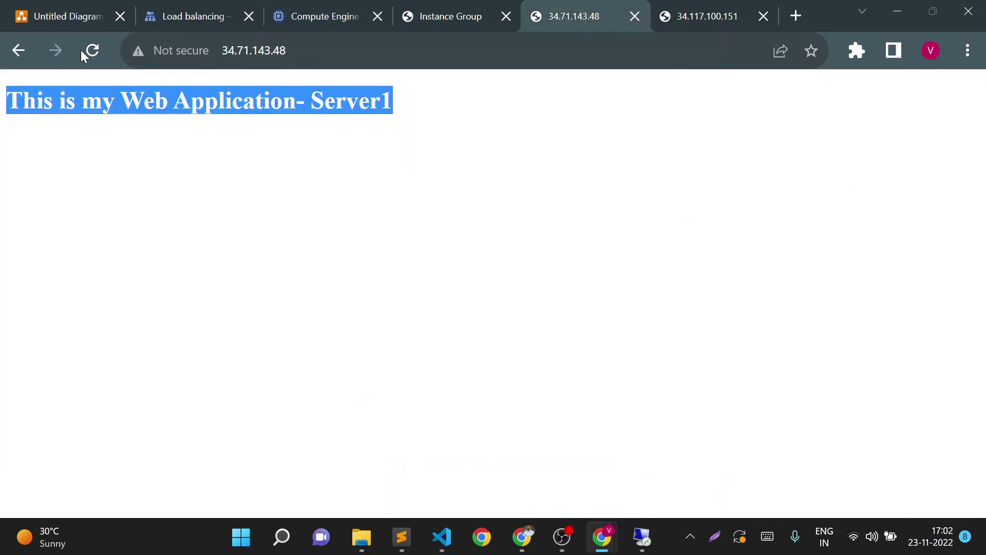
left_click(400, 86)
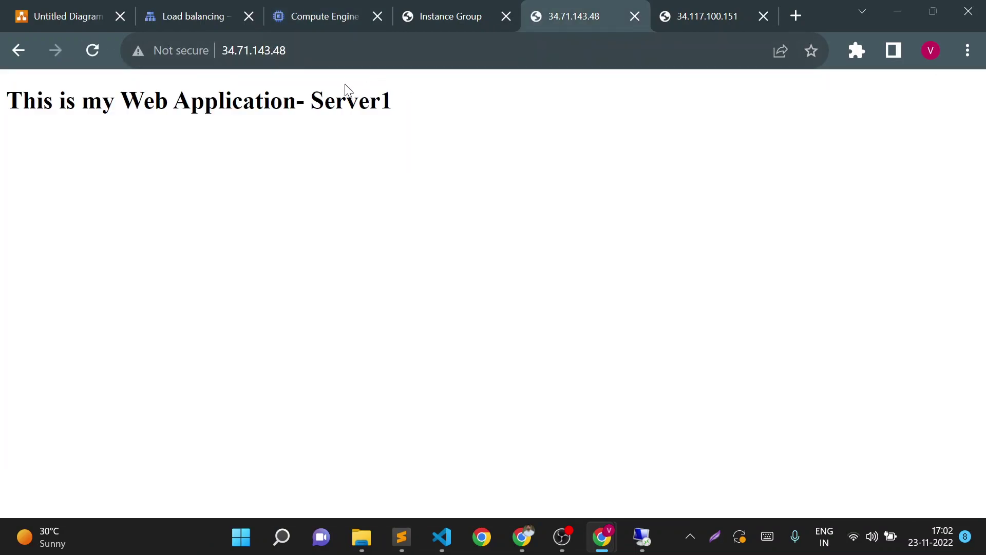
left_click(101, 55)
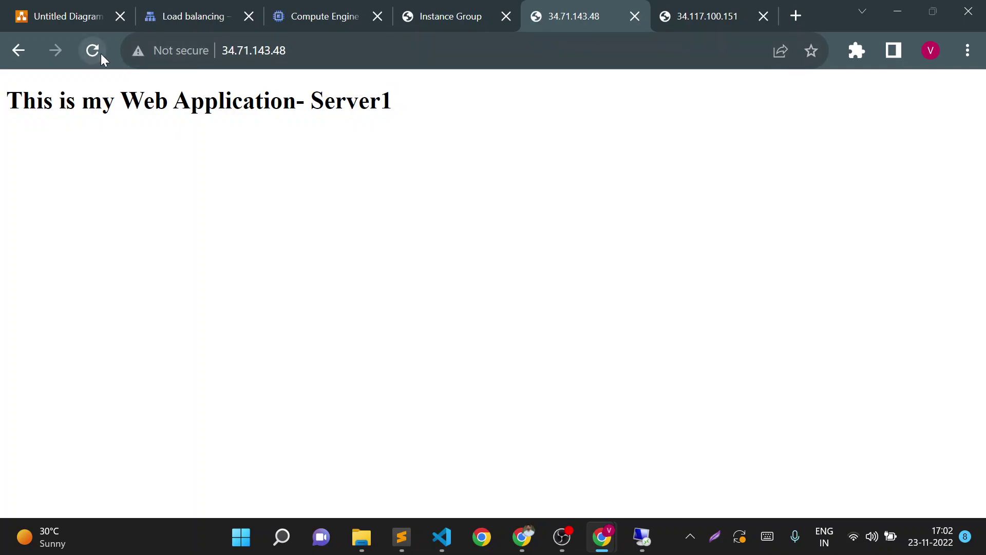
left_click(100, 53)
left_click(100, 53)
left_click(101, 53)
Return to the load balancer page at 34.117.100.151 and reload it to check which server responds
left_click(689, 7)
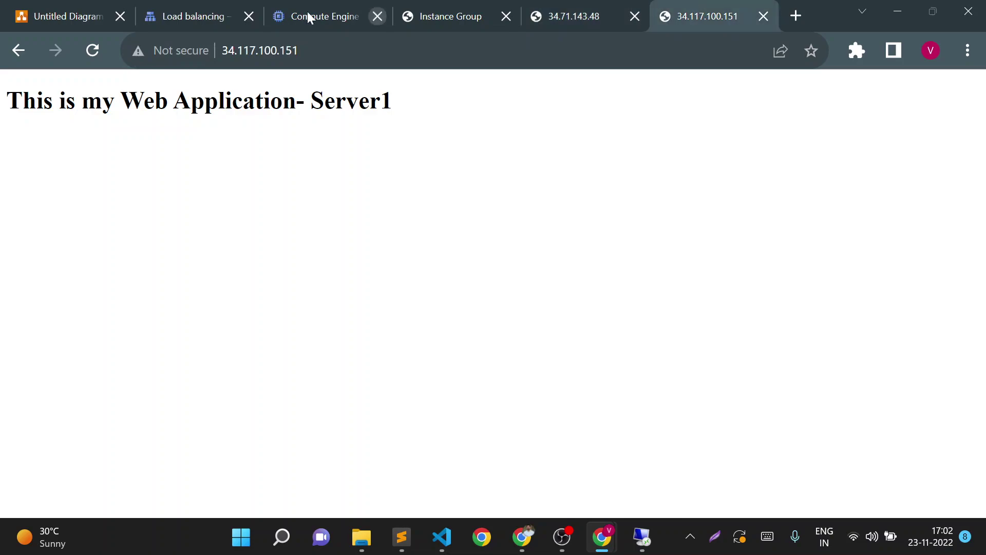
left_click(92, 54)
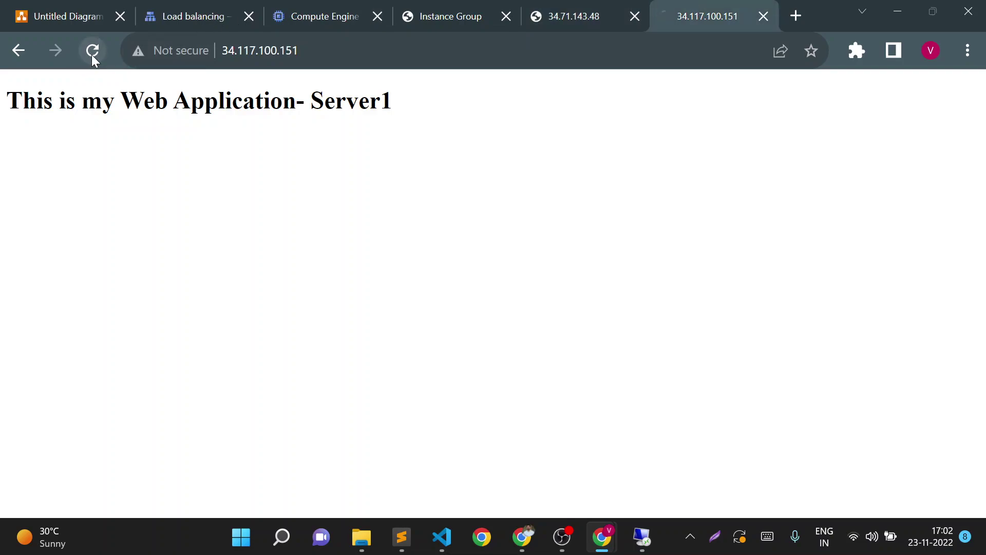
left_click(91, 54)
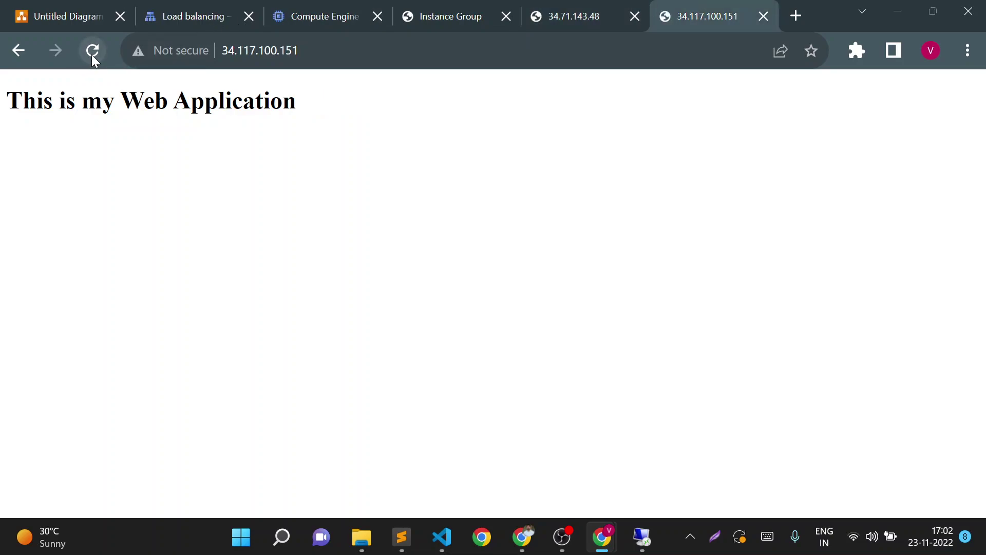
Reload the page at 34.117.100.151 several times, and check the status of the mig-web instance group members
left_click(93, 57)
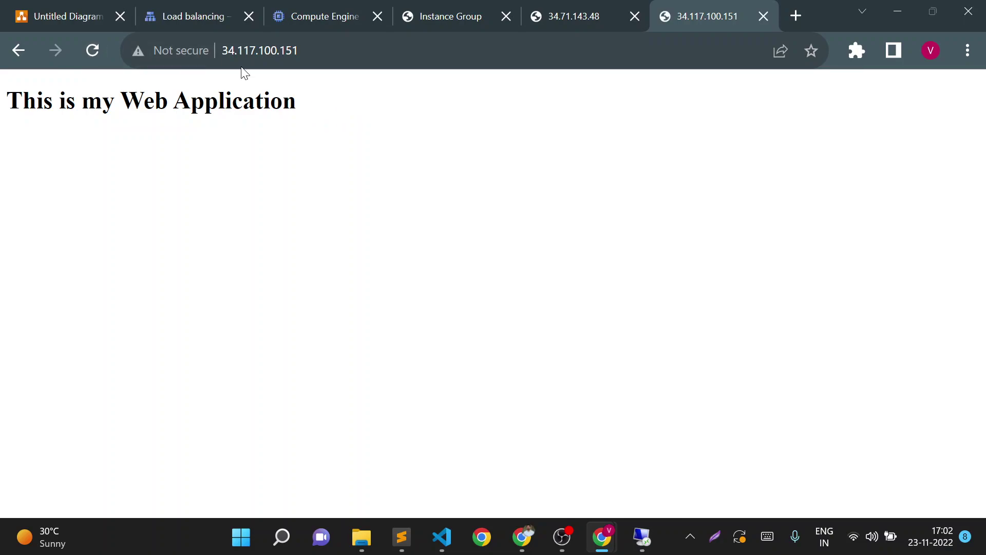
left_click(99, 51)
left_click(90, 51)
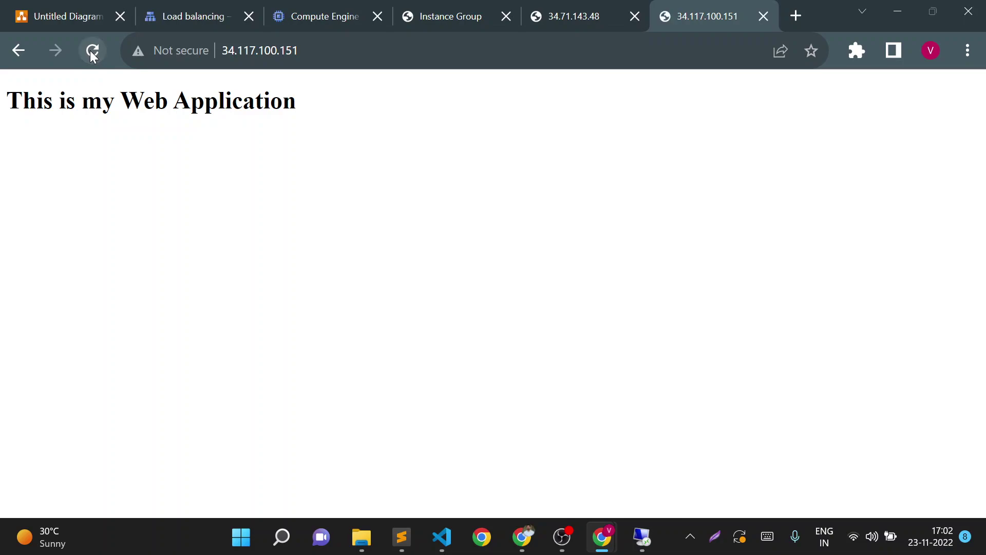
left_click(91, 52)
left_click(91, 51)
left_click(92, 51)
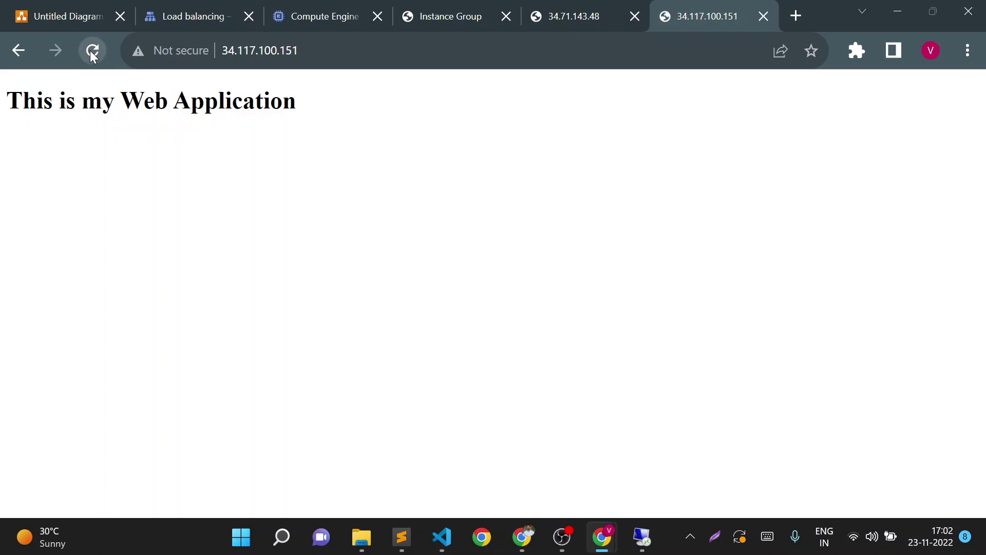
left_click(325, 8)
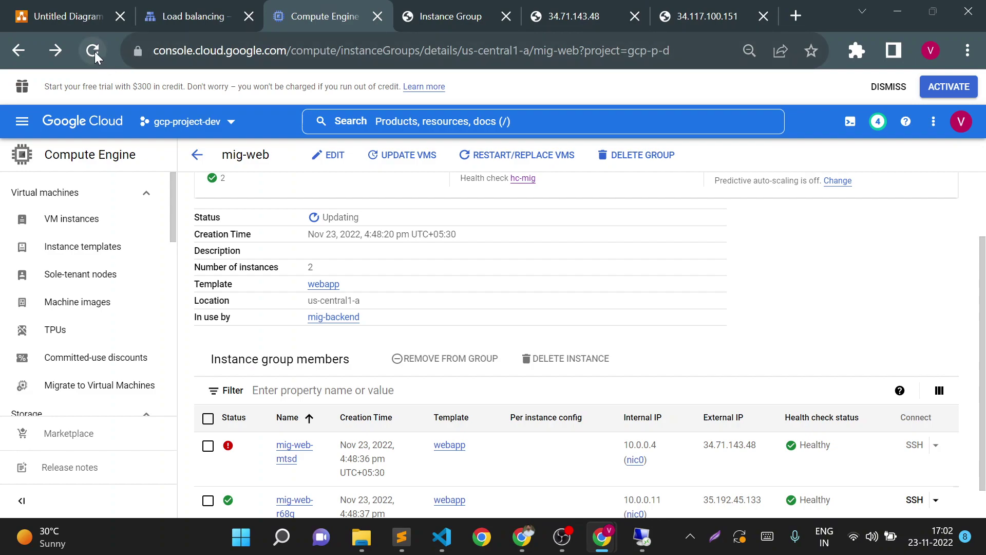
Return to the load balancer page and reload it repeatedly to test whether it keeps serving the web application during the restart
left_click(713, 8)
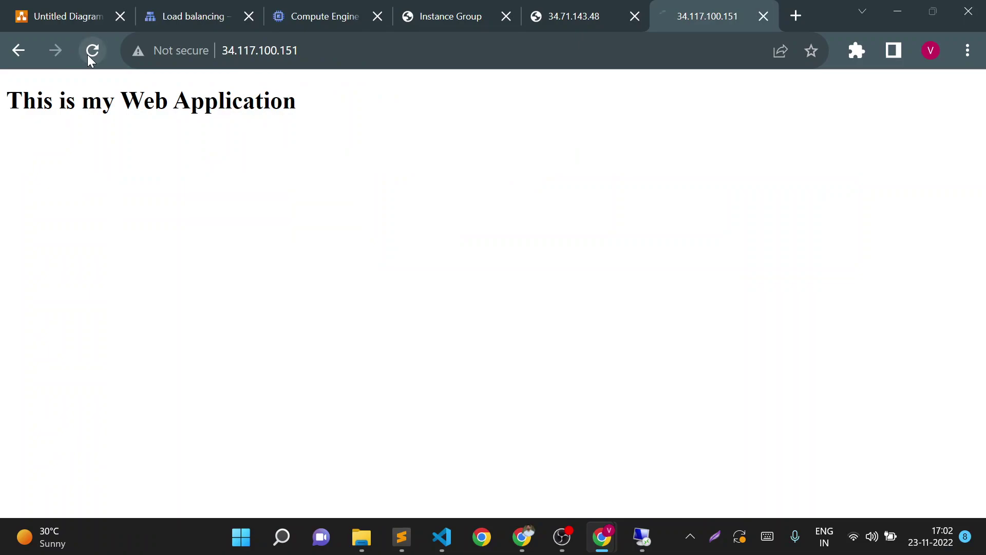
left_click(88, 55)
left_click(88, 55)
left_click(89, 55)
left_click(88, 55)
left_click(89, 55)
left_click(88, 55)
left_click(88, 55)
left_click(88, 55)
left_click(88, 55)
left_click(88, 55)
left_click(89, 55)
left_click(89, 55)
left_click(88, 55)
left_click(89, 55)
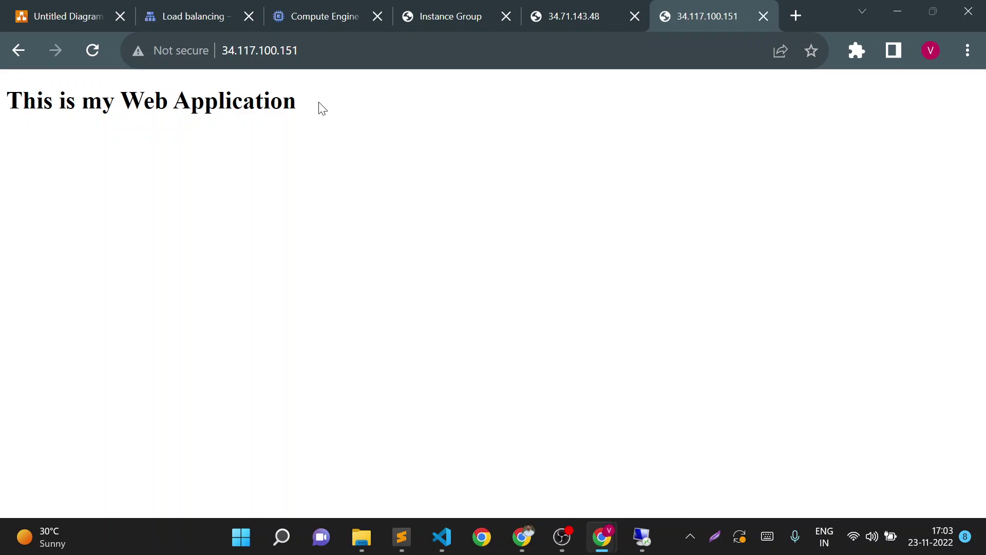
Find Windows PowerShell on the computer and open it
left_click(290, 537)
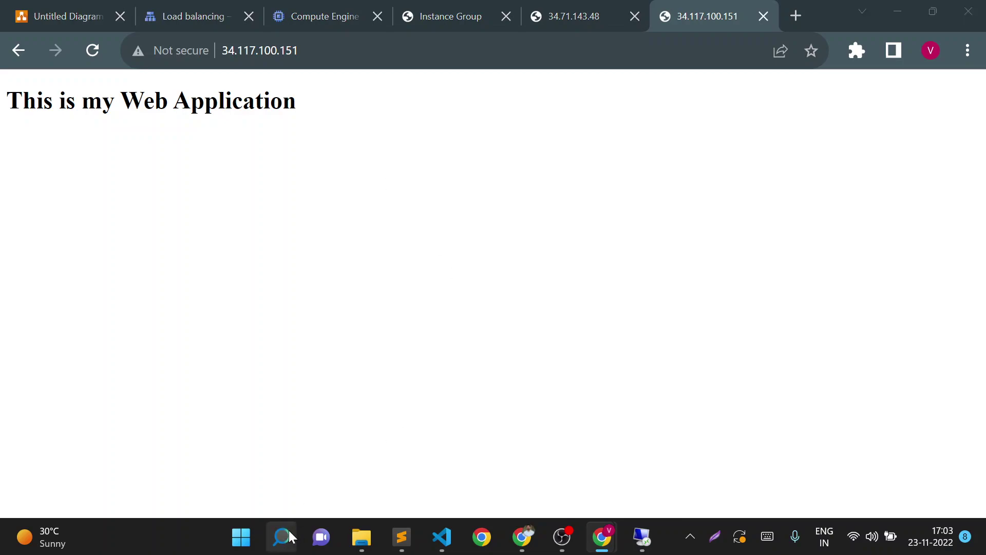
type("power")
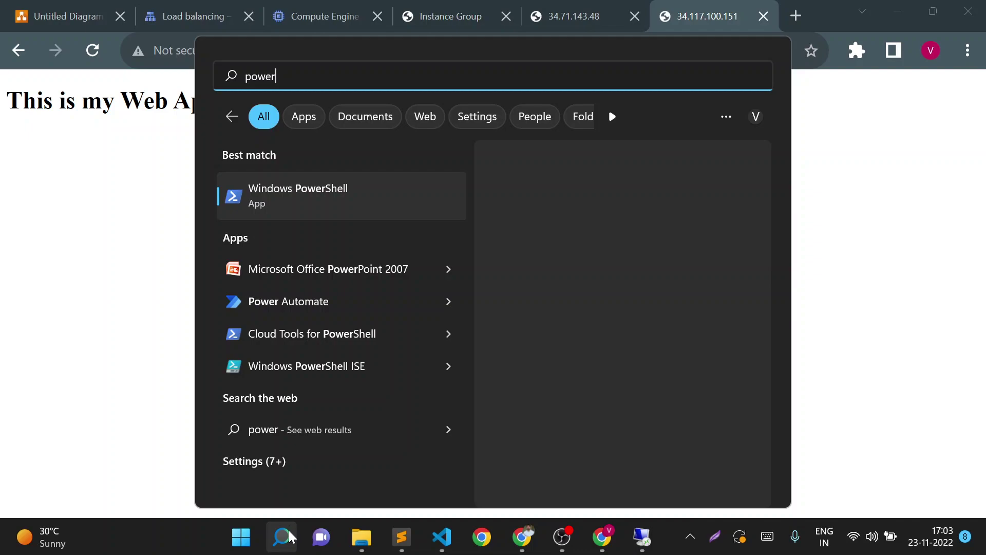
left_click(293, 191)
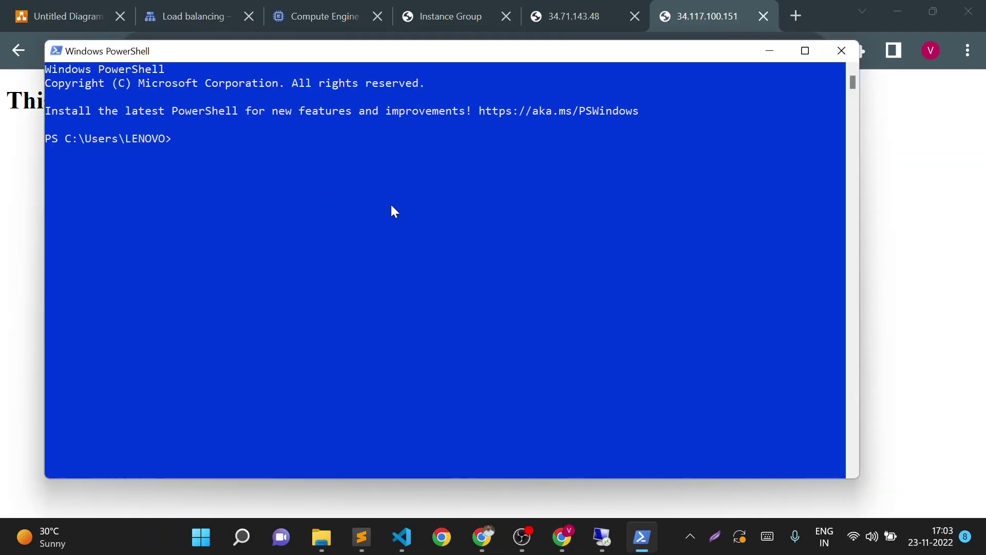
type("ping www.google.c")
type("om")
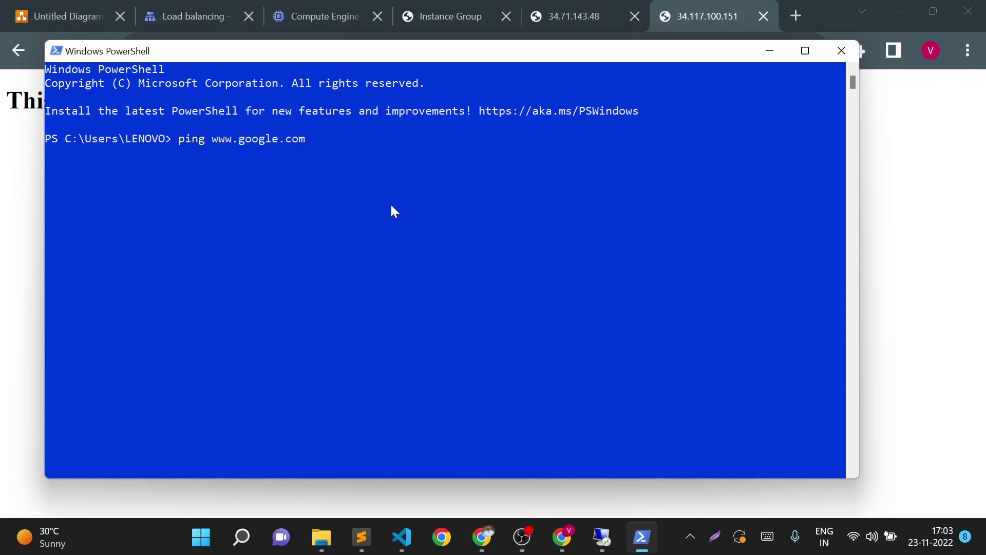
key("Return")
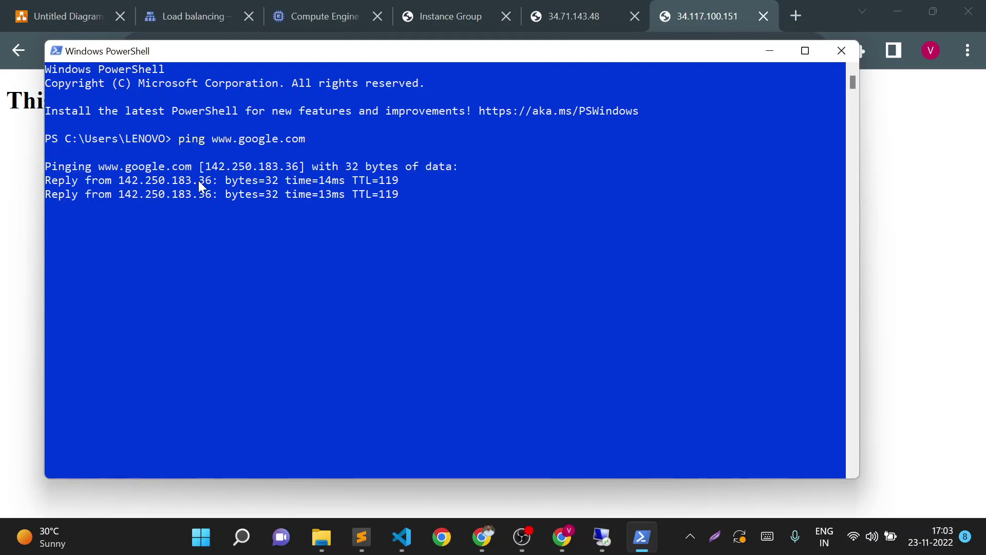
left_click_drag(122, 180, 206, 183)
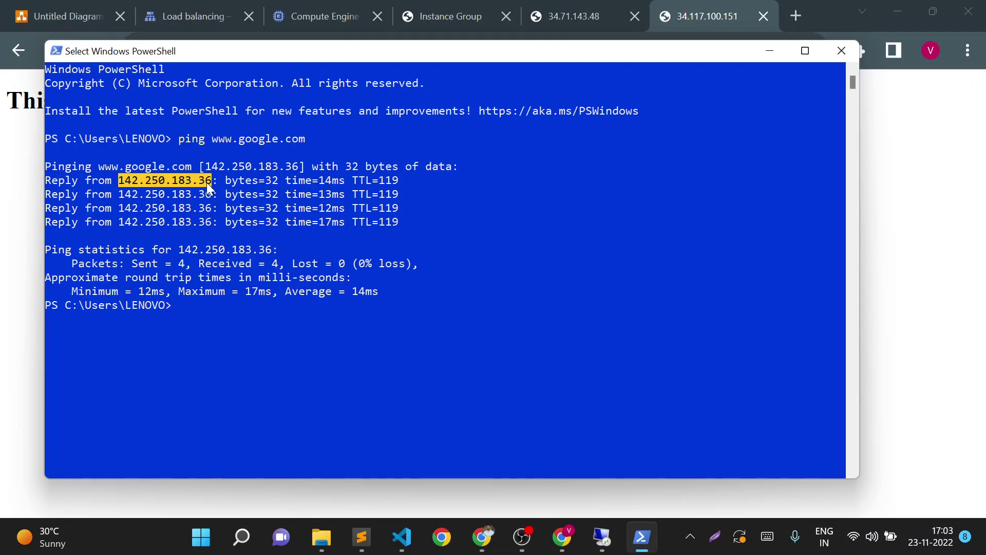